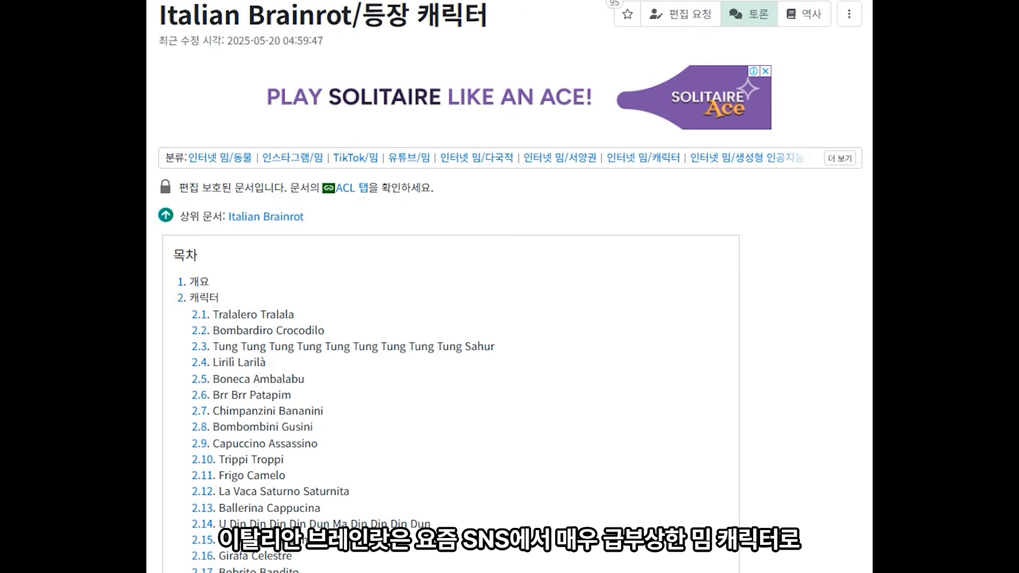
Examine the wiki entries for the Italian Brainrot characters Tralalero Tralala, Bombardiro Crocodilo and Tung Tung Tung Sahur.
scroll(509, 287, down, 20)
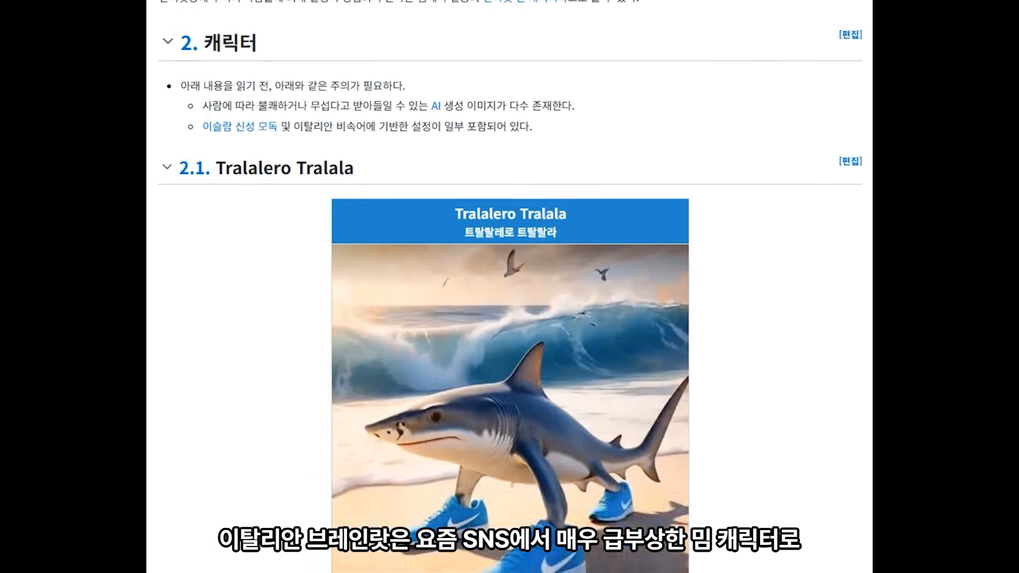
scroll(509, 286, down, 20)
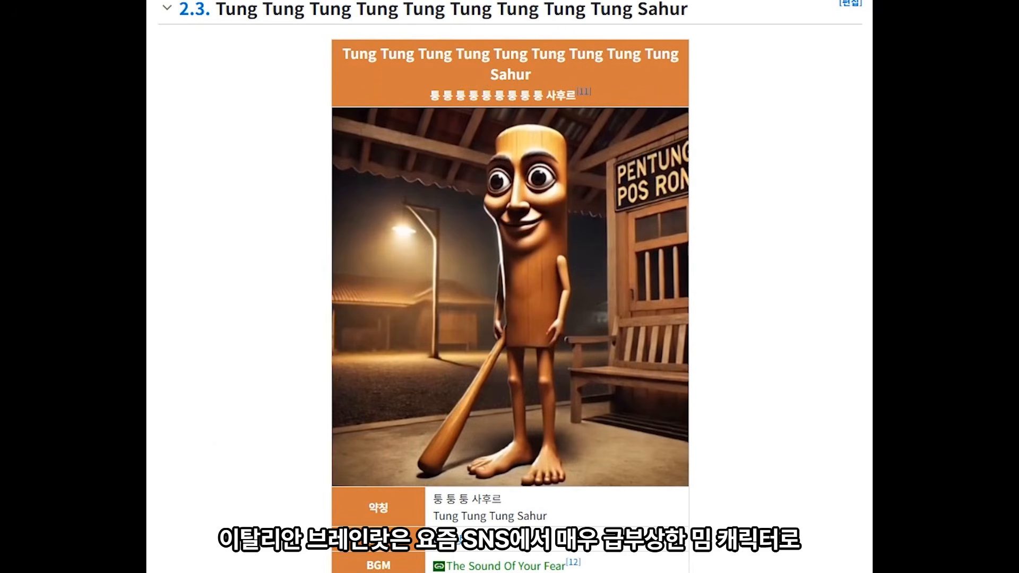
scroll(509, 287, up, 10)
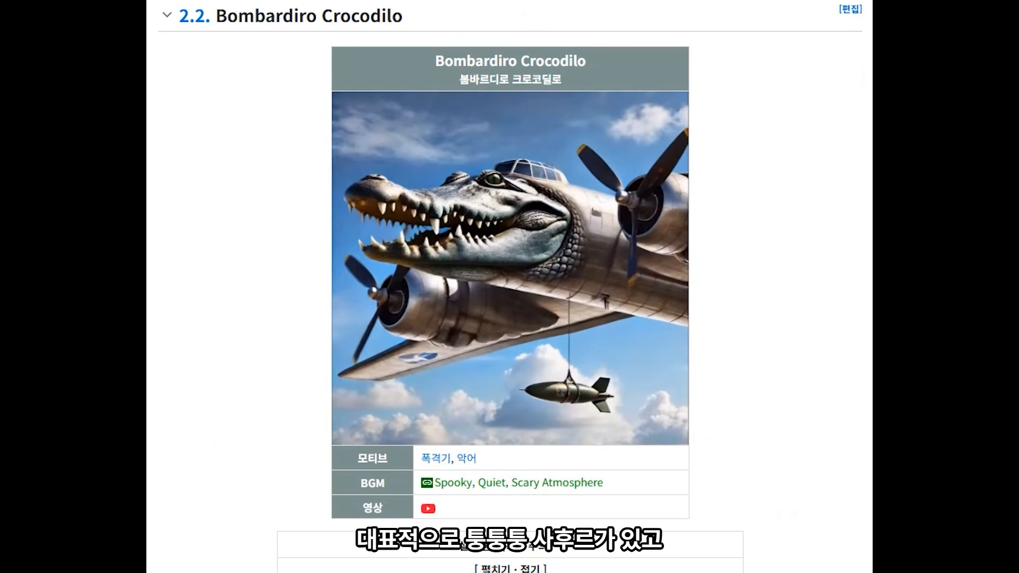
scroll(510, 287, up, 10)
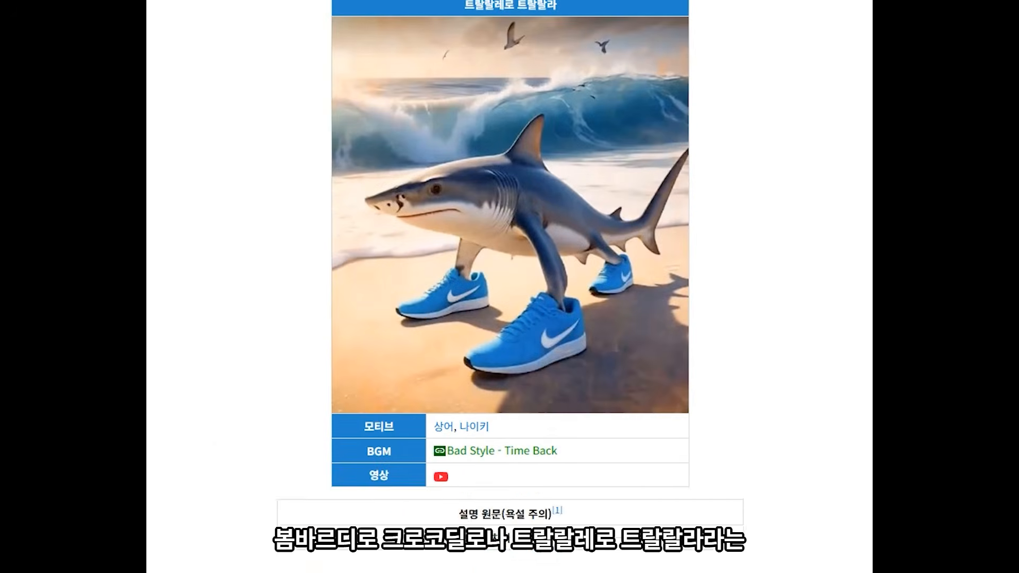
scroll(510, 287, up, 2)
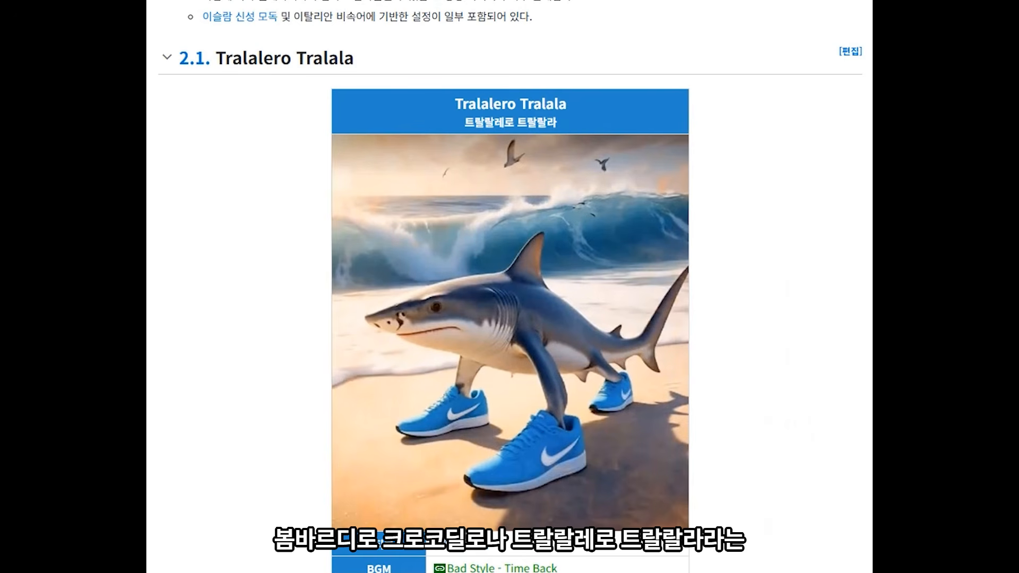
scroll(510, 287, down, 2)
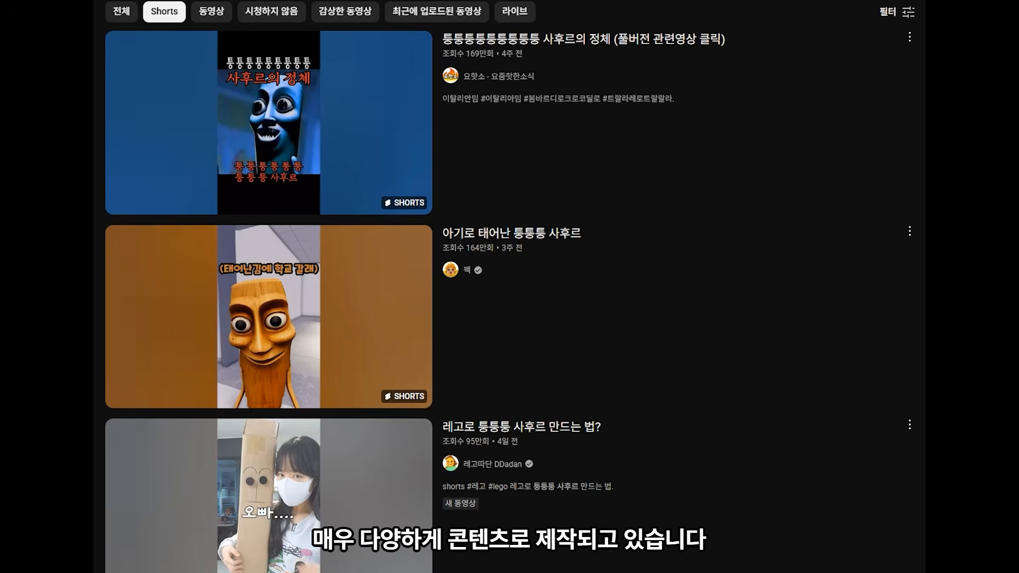
Switch to YouTube and browse the Shorts results about the 퉁퉁퉁 사후르 character.
scroll(510, 286, down, 9)
scroll(509, 287, down, 15)
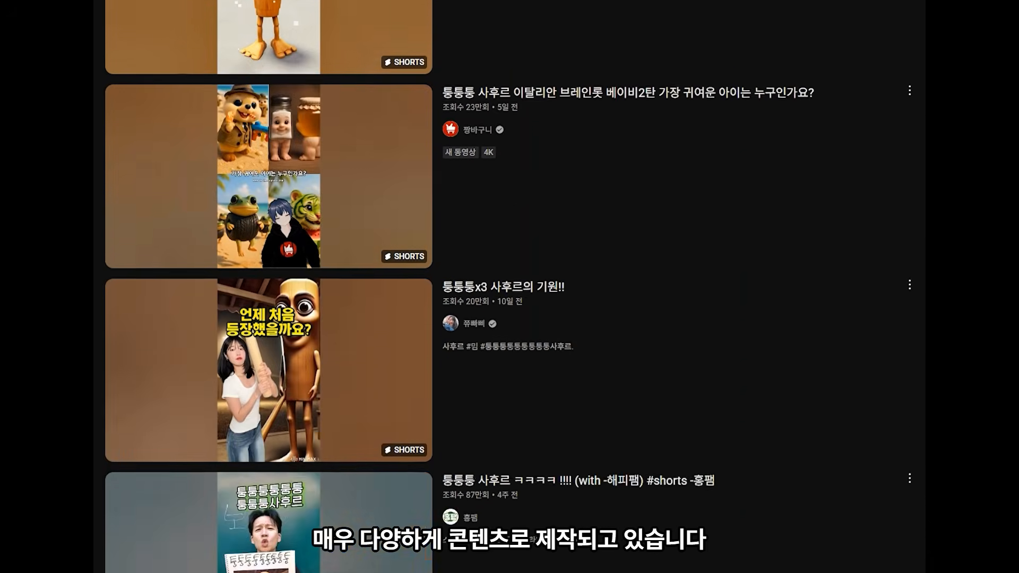
scroll(510, 287, down, 4)
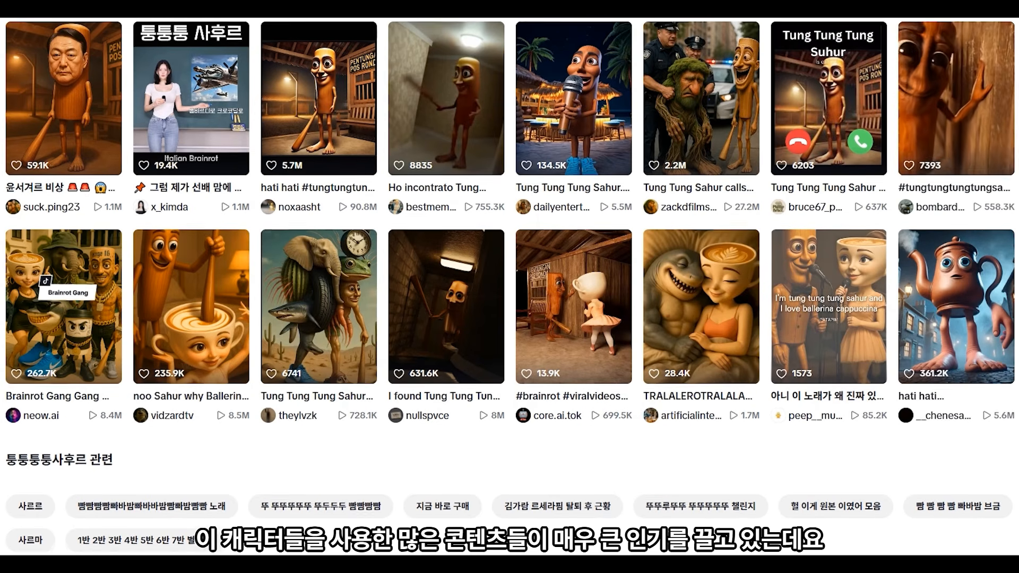
Switch to TikTok and look through the 퉁퉁퉁퉁사후르 video results and related clips.
scroll(509, 287, down, 6)
scroll(510, 287, down, 8)
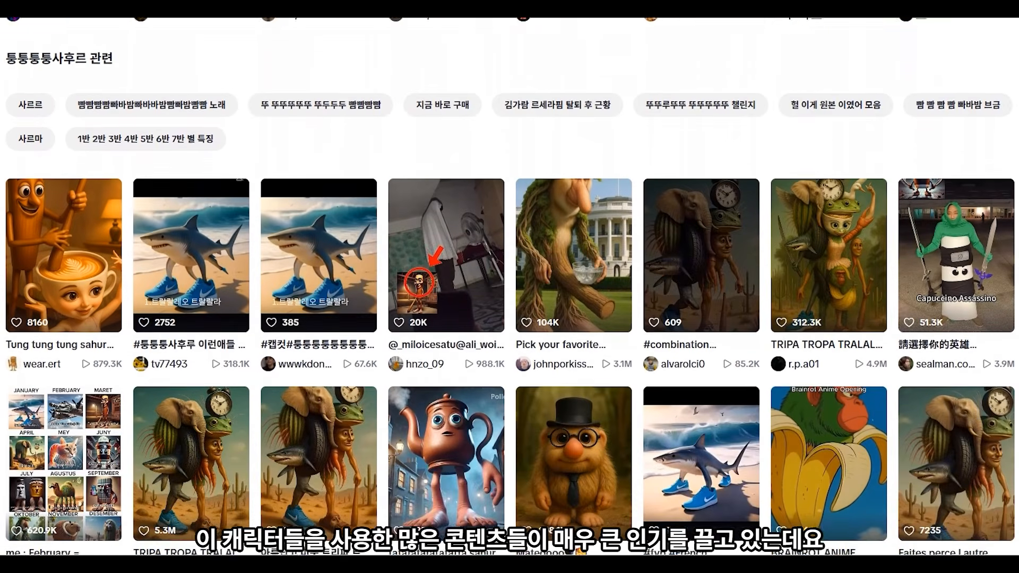
scroll(509, 286, down, 6)
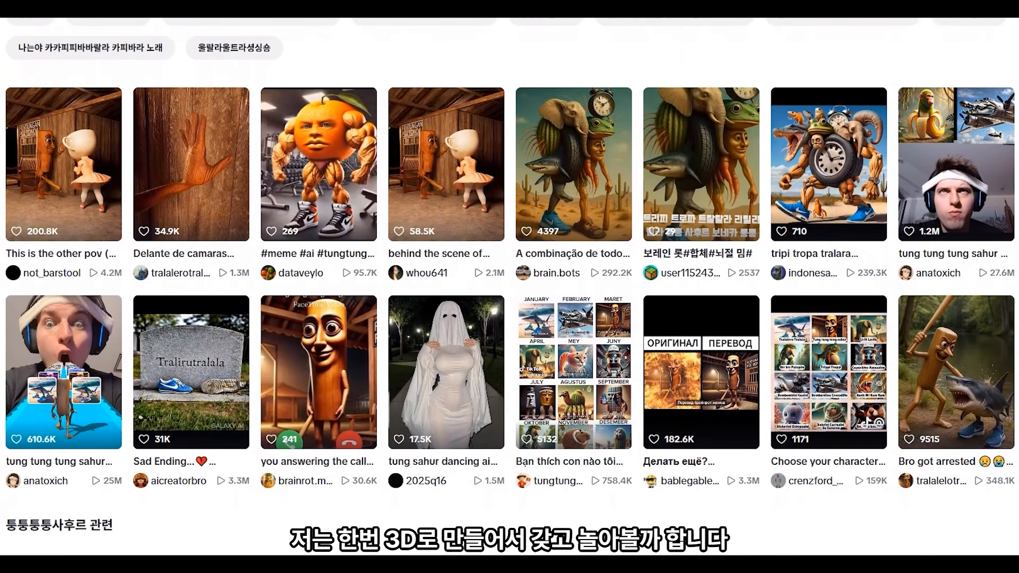
scroll(510, 286, up, 3)
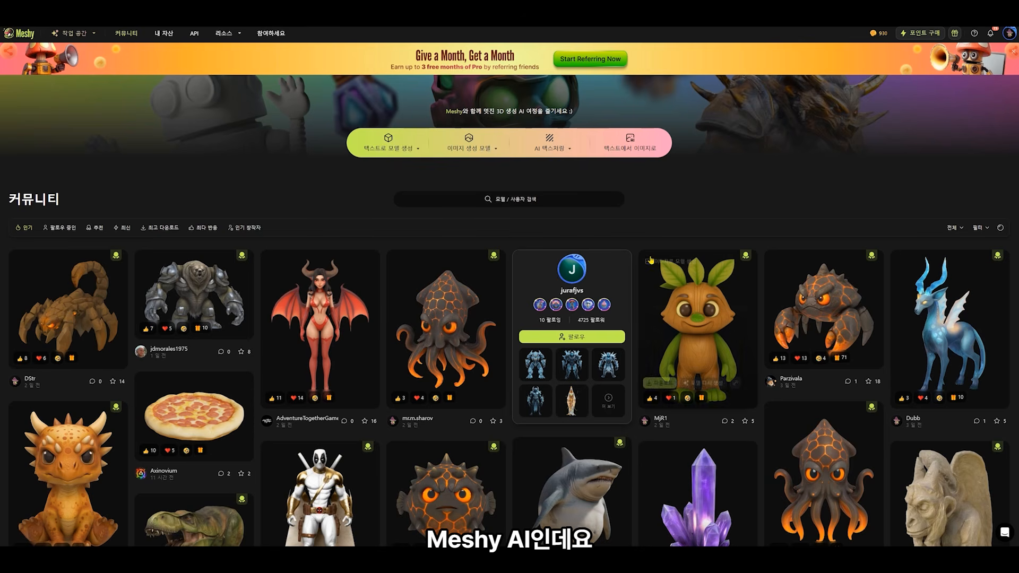
Switch to Meshy's community gallery and inspect the walking shark, ice robot and seahorse 3D models from different angles.
scroll(765, 167, down, 5)
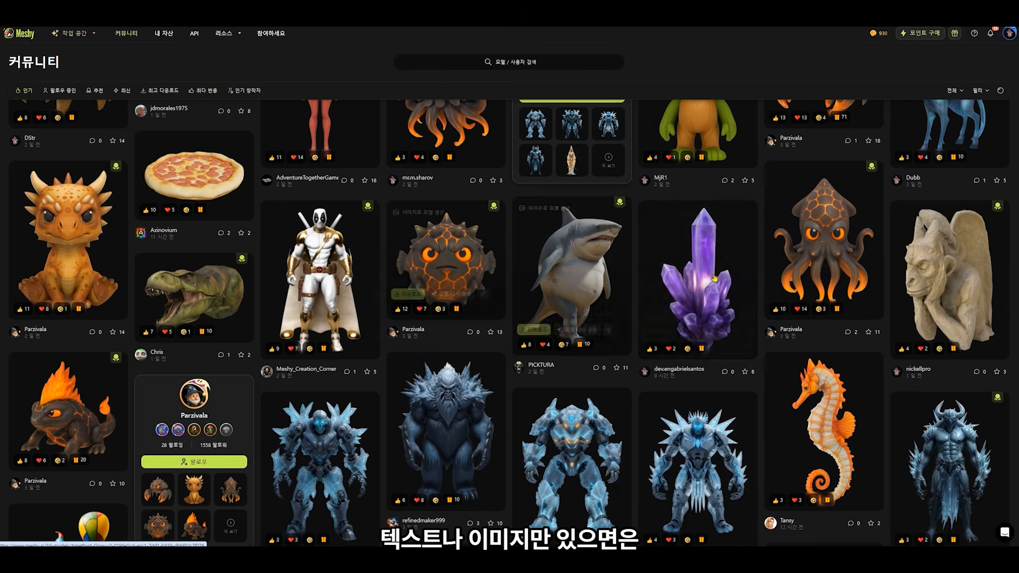
scroll(764, 362, down, 1)
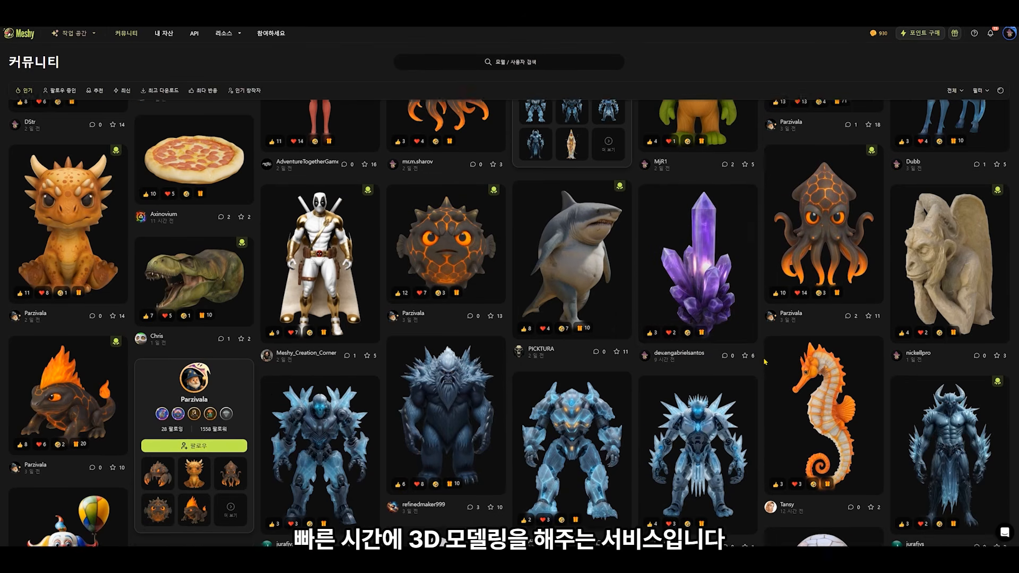
mouse_move(569, 258)
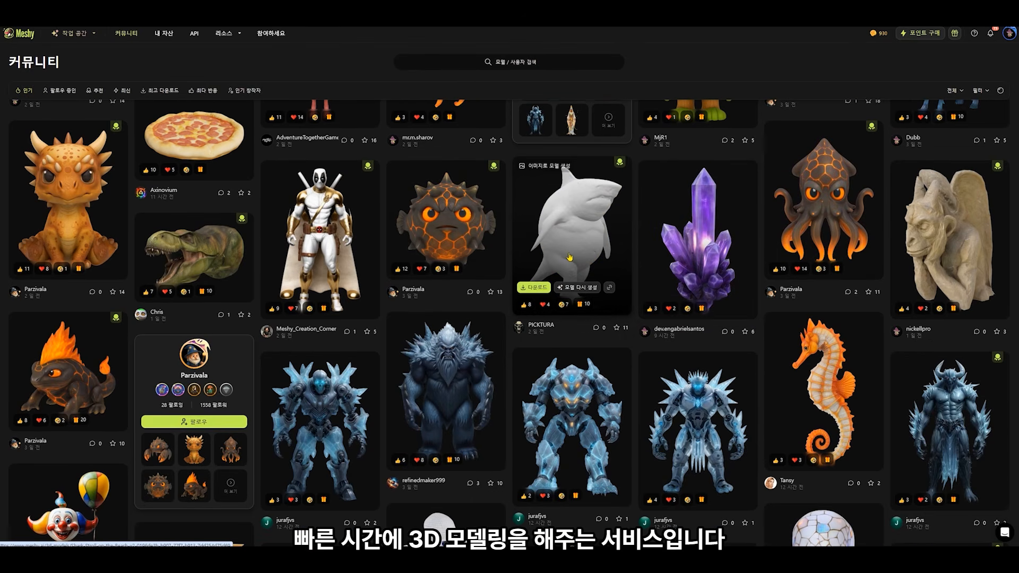
click(569, 257)
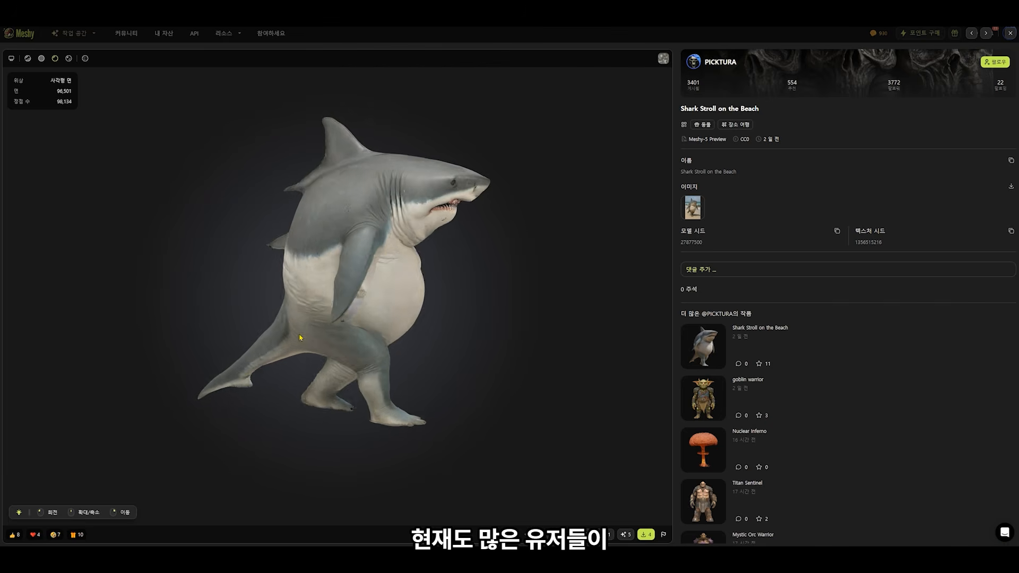
drag(300, 338, 564, 338)
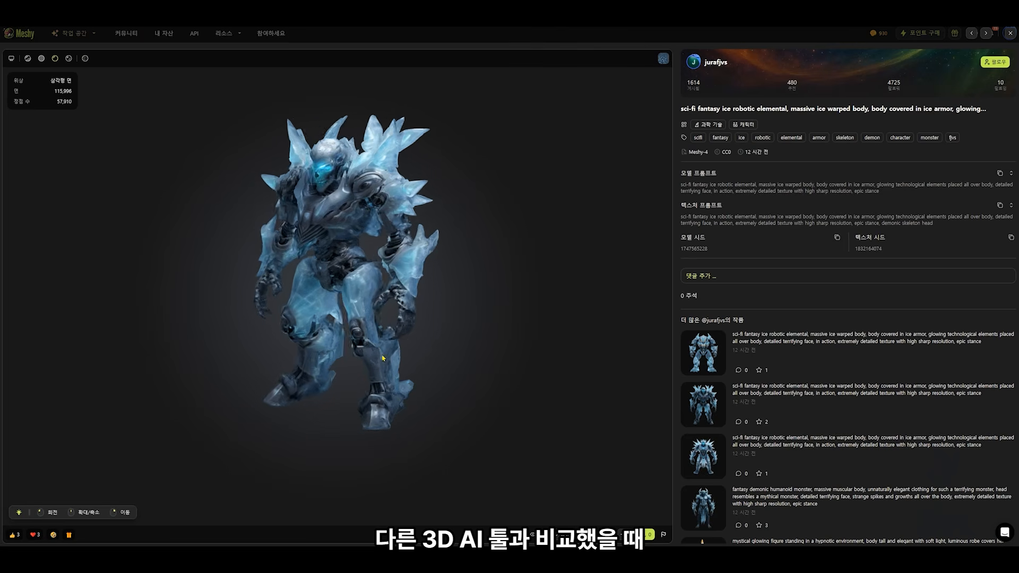
drag(321, 350, 385, 346)
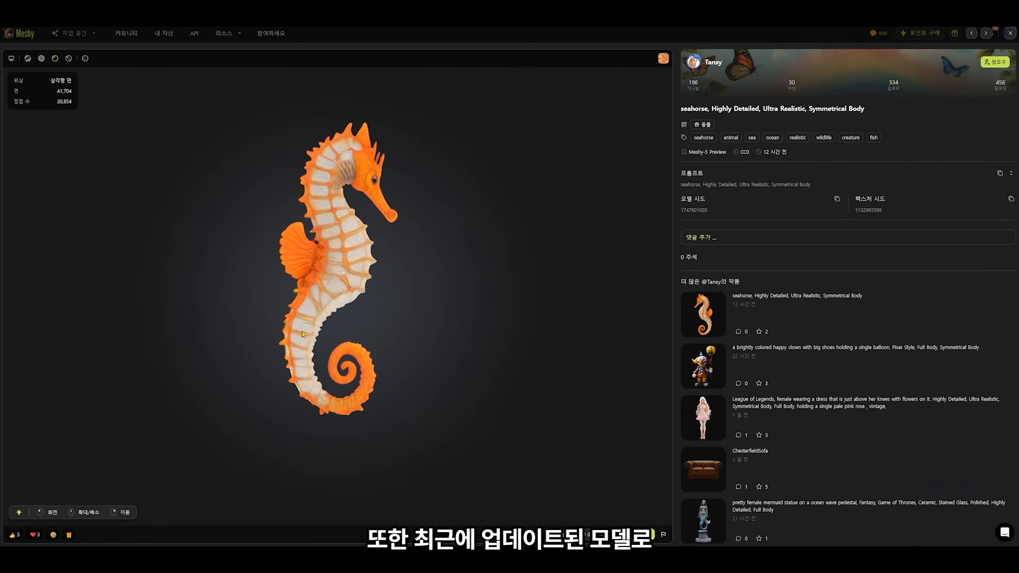
drag(302, 334, 309, 314)
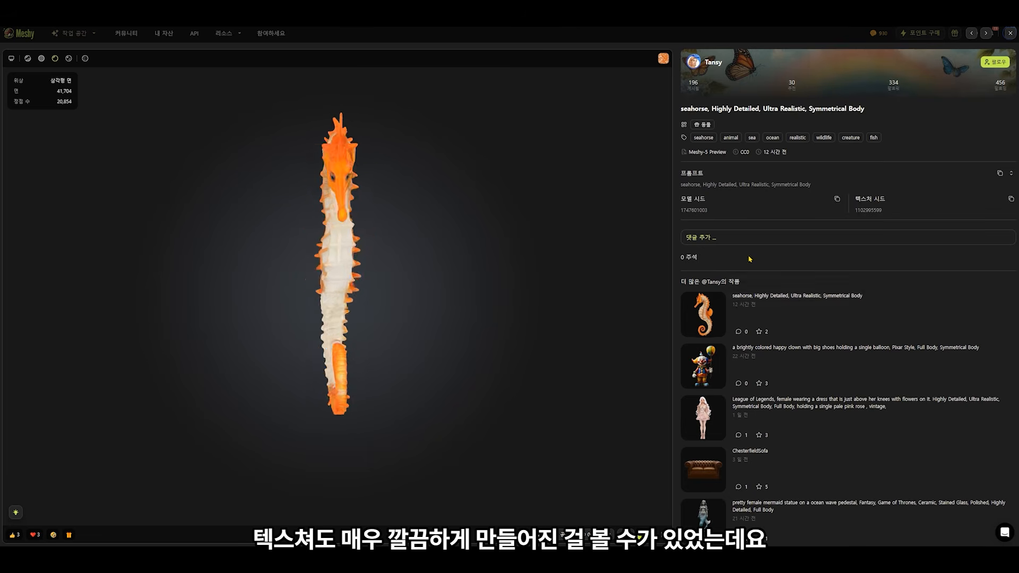
Close the seahorse model, browse more community models and inspect the blue crystal ore model from another angle.
click(1009, 33)
scroll(456, 266, down, 7)
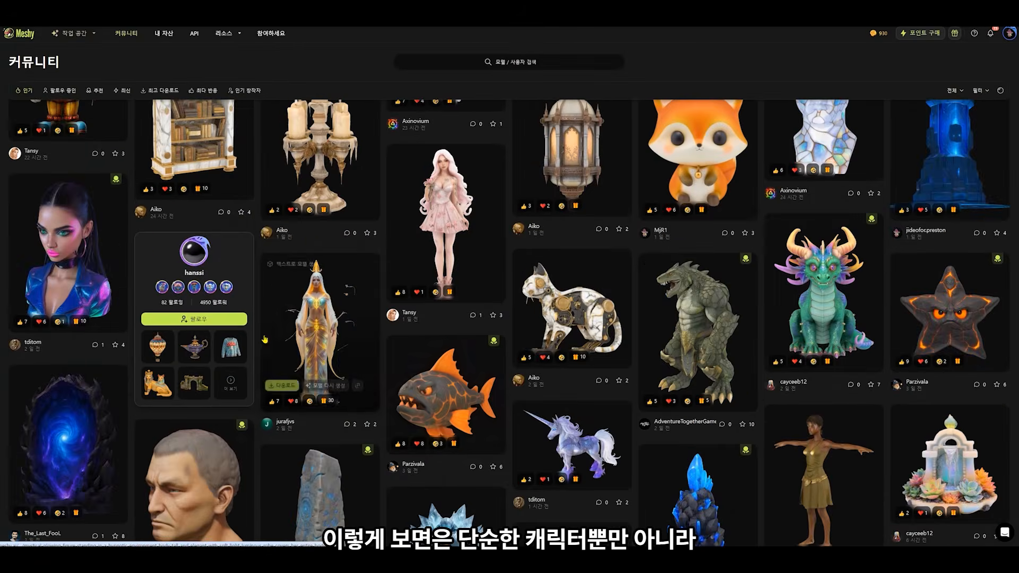
scroll(455, 265, up, 1)
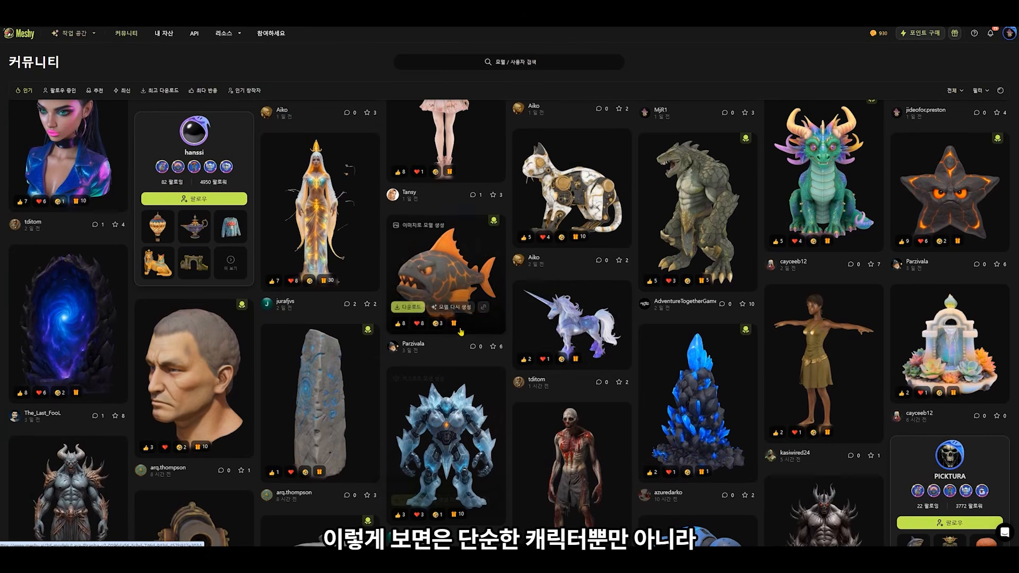
scroll(506, 288, down, 3)
scroll(597, 258, down, 2)
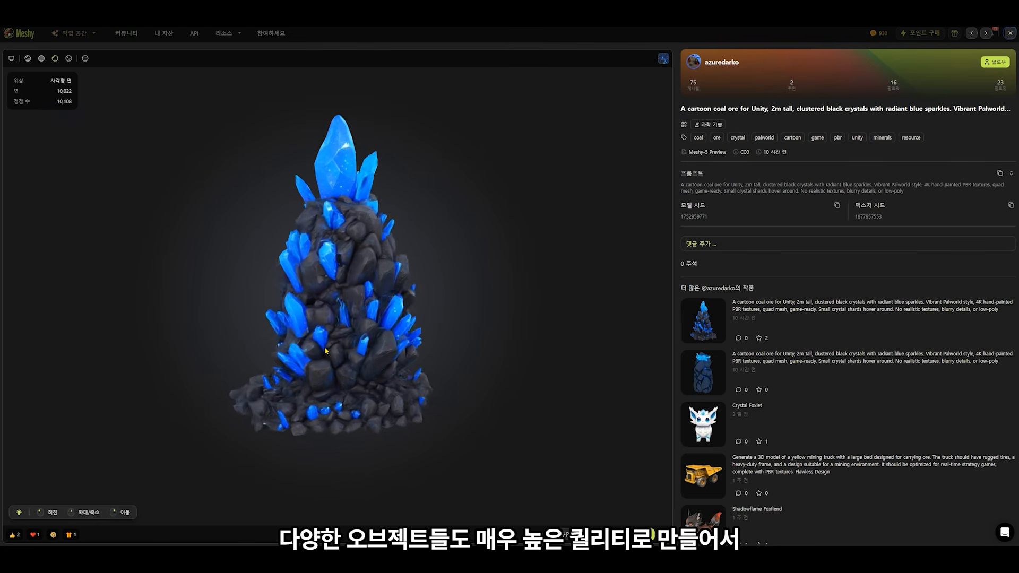
drag(326, 351, 439, 360)
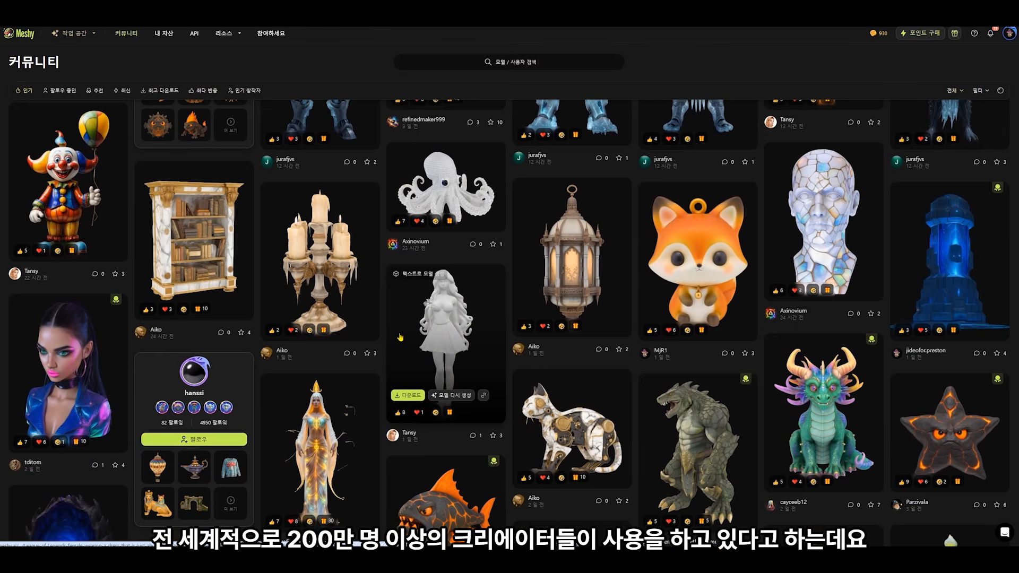
Look over more community models and return to the model generation options above the gallery.
scroll(419, 332, down, 5)
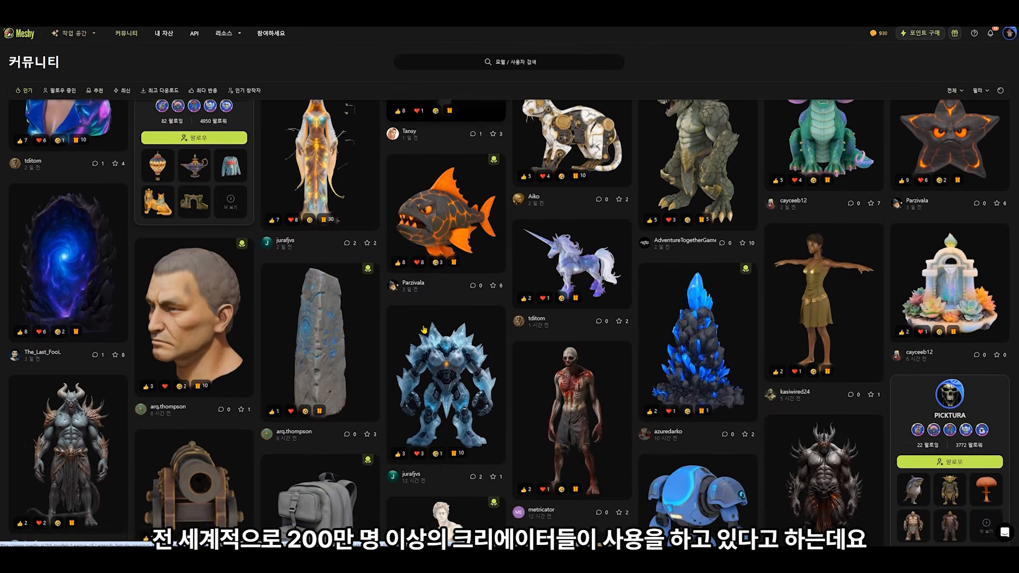
scroll(423, 331, down, 4)
scroll(425, 330, up, 5)
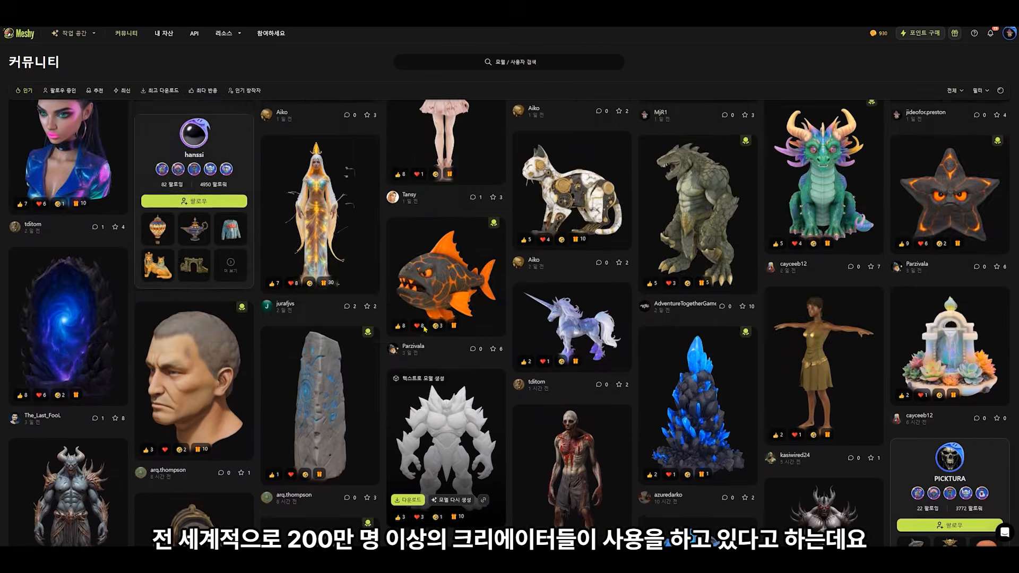
scroll(425, 329, up, 10)
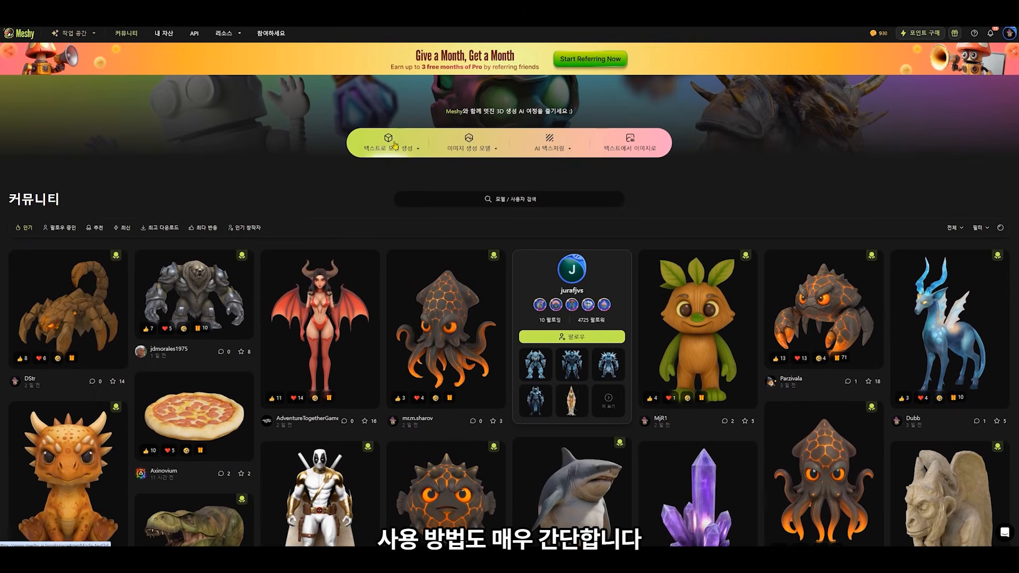
click(450, 142)
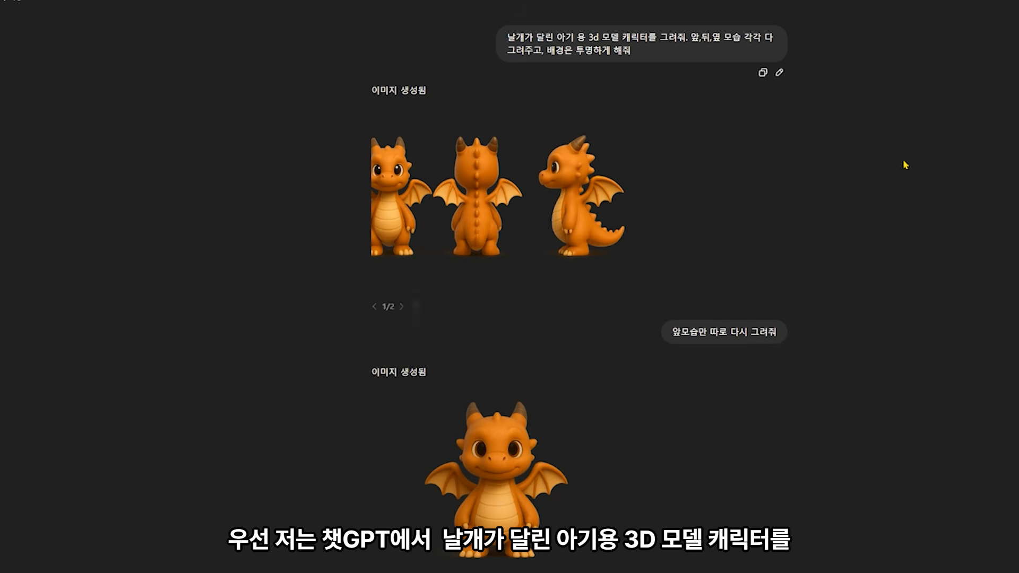
Switch to ChatGPT and review the winged baby dragon prompt and its generated front, side and back images.
drag(509, 37, 646, 49)
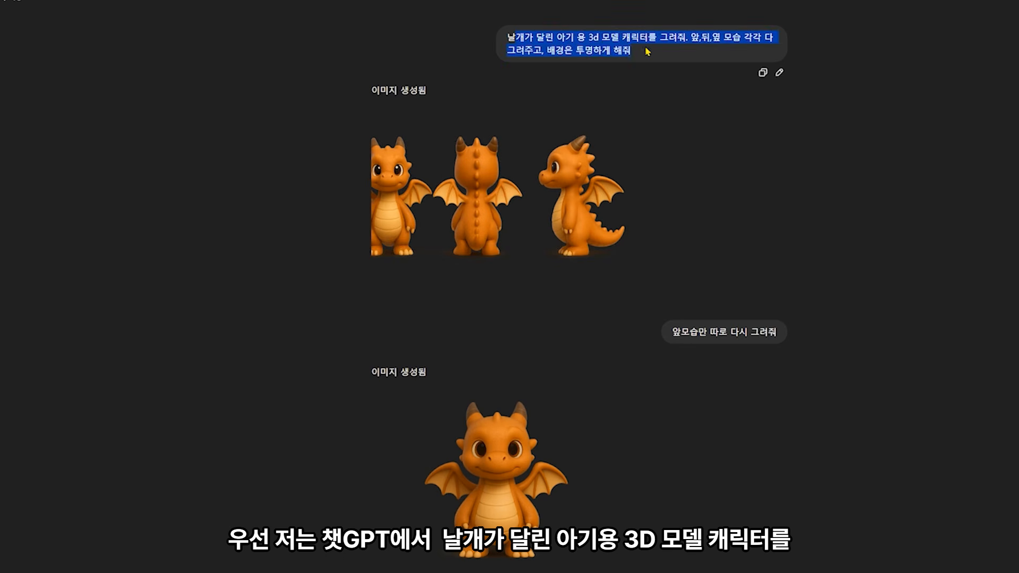
click(670, 45)
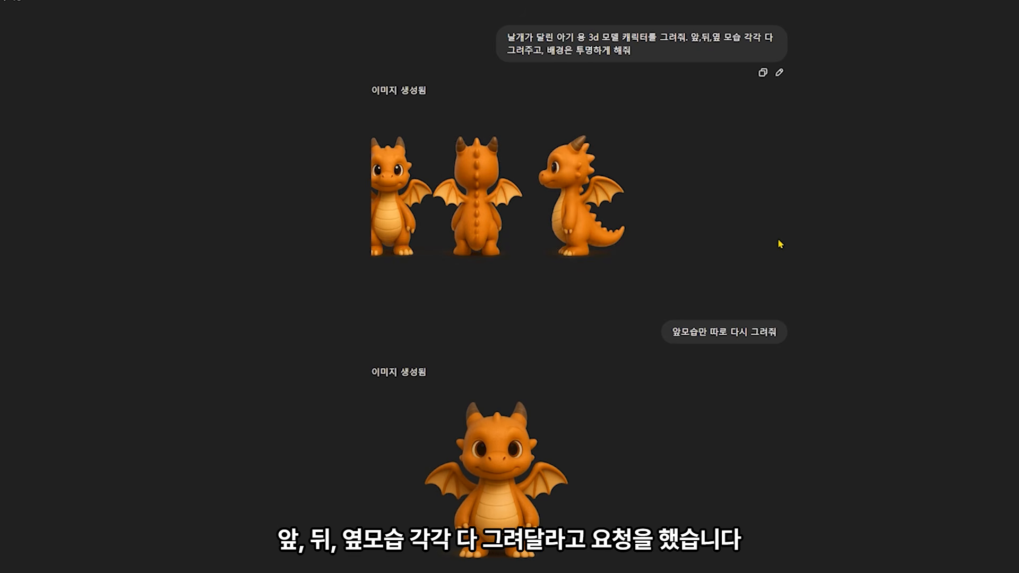
scroll(779, 245, down, 5)
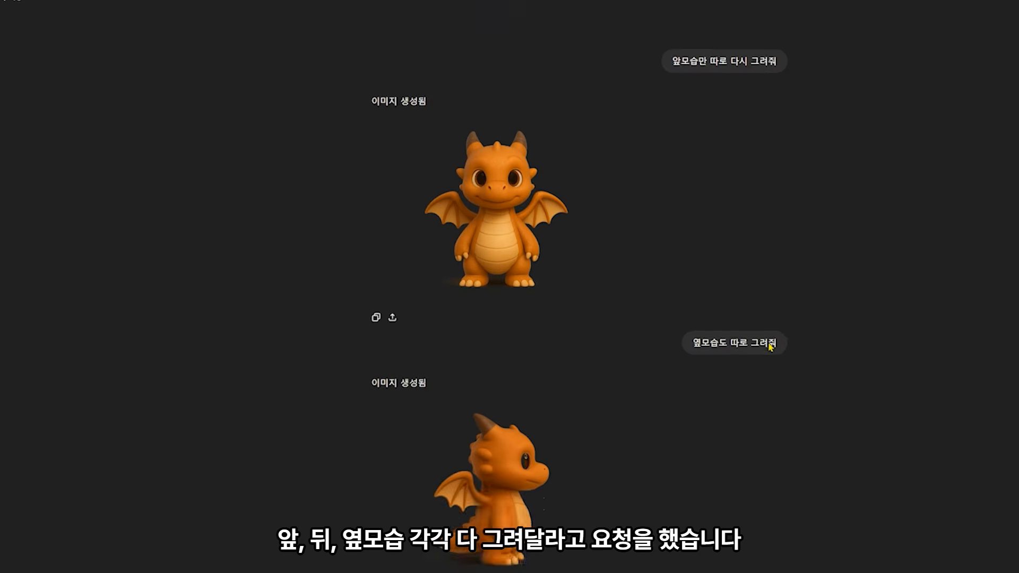
scroll(595, 277, down, 5)
scroll(597, 275, up, 3)
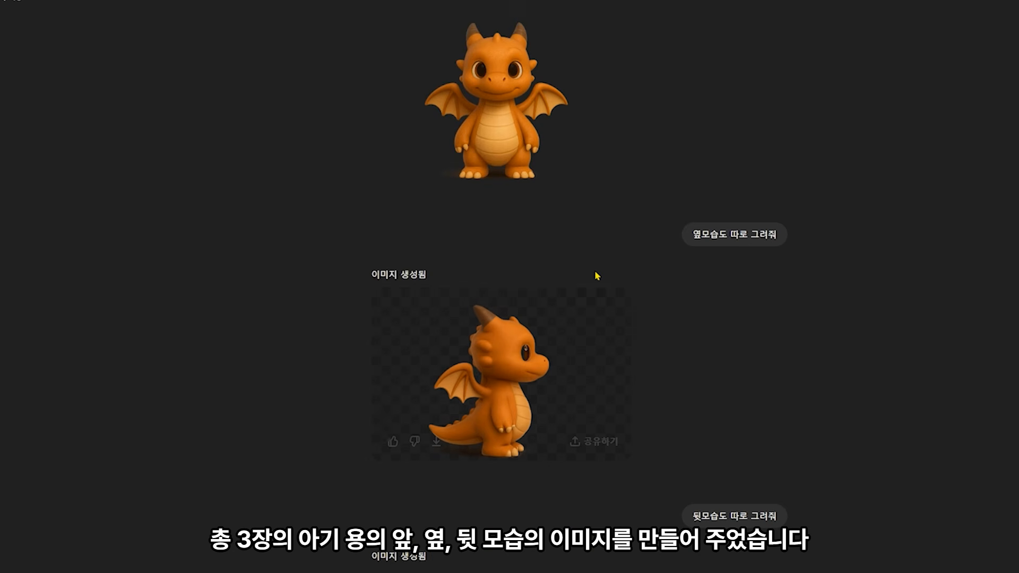
scroll(546, 375, down, 3)
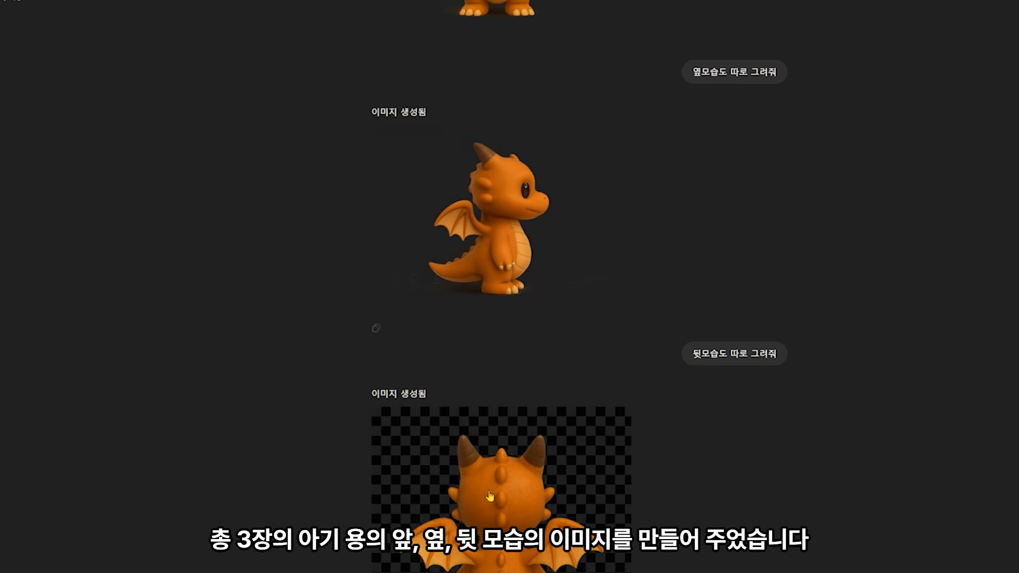
scroll(489, 496, down, 2)
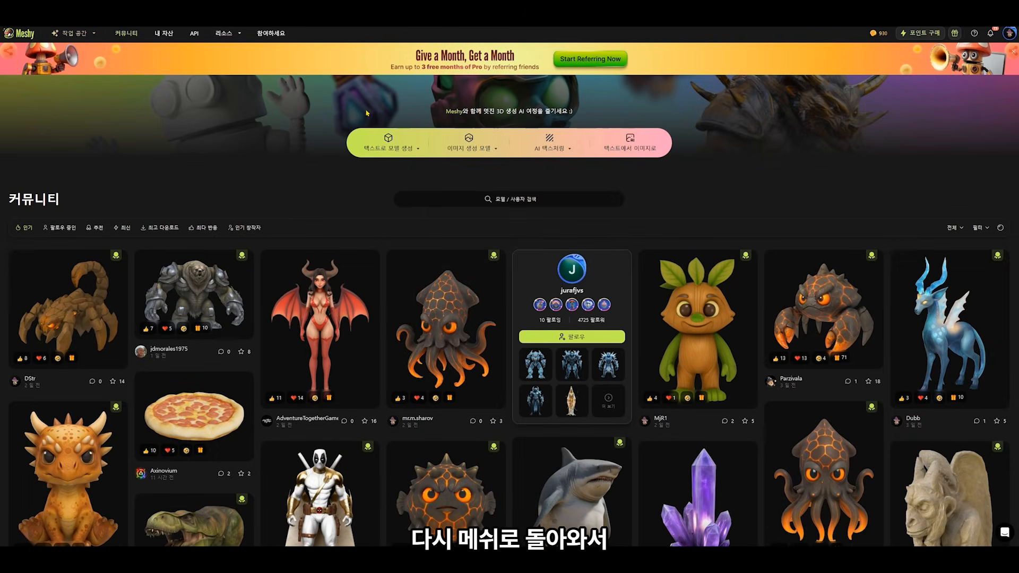
Switch to Meshy and set up a multi-view image-to-3D generation with the baby dragon's front, side and back images.
click(468, 144)
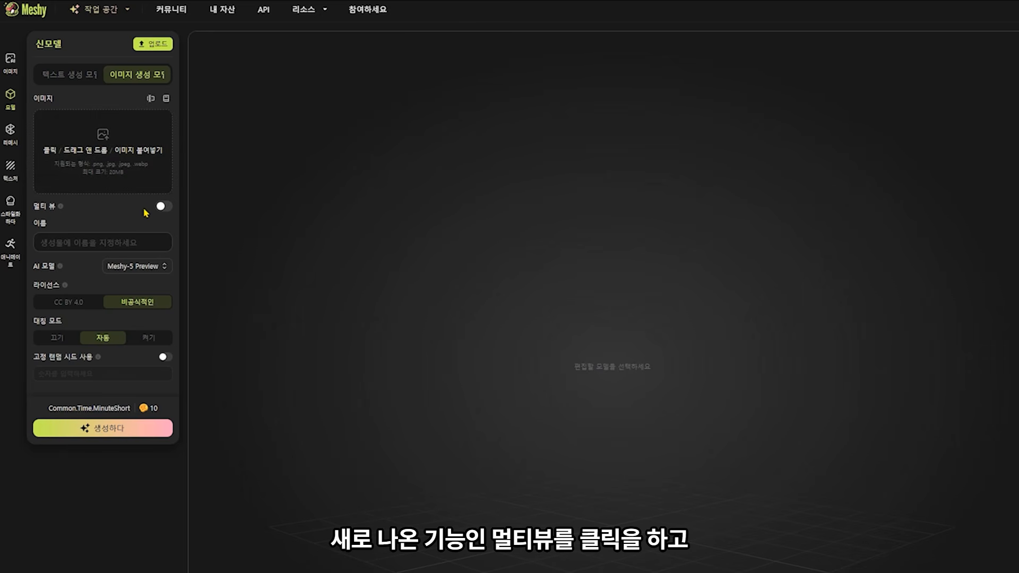
click(162, 206)
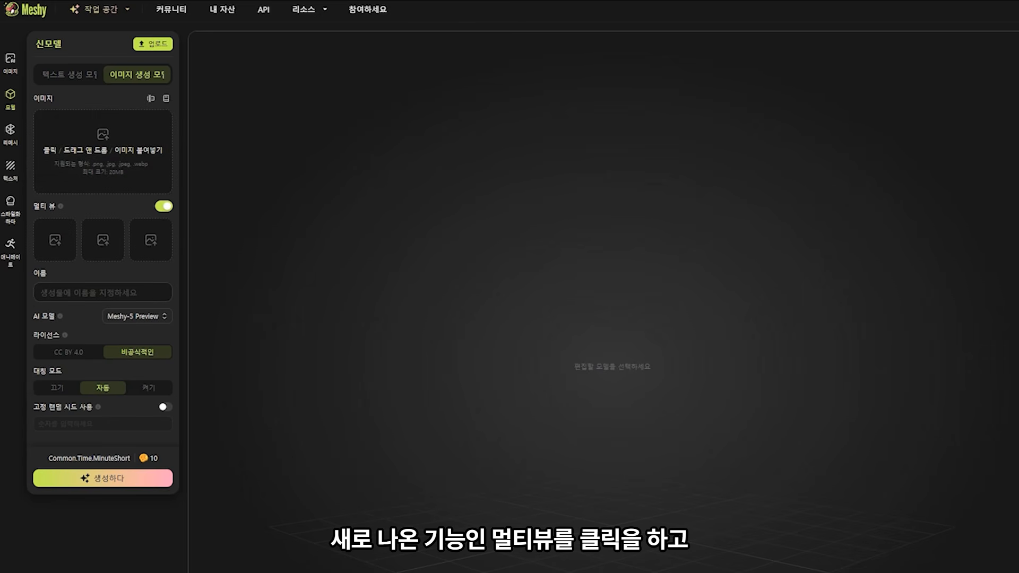
drag(0, 246, 103, 240)
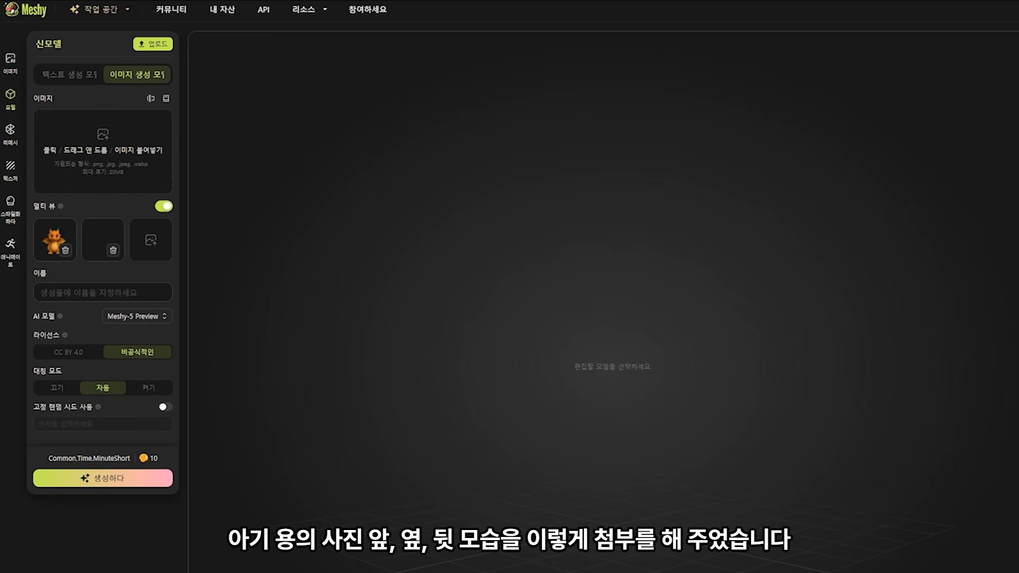
drag(0, 245, 151, 239)
Name the new model "red dragon" and generate its draft models.
click(117, 293)
text(red dragon)
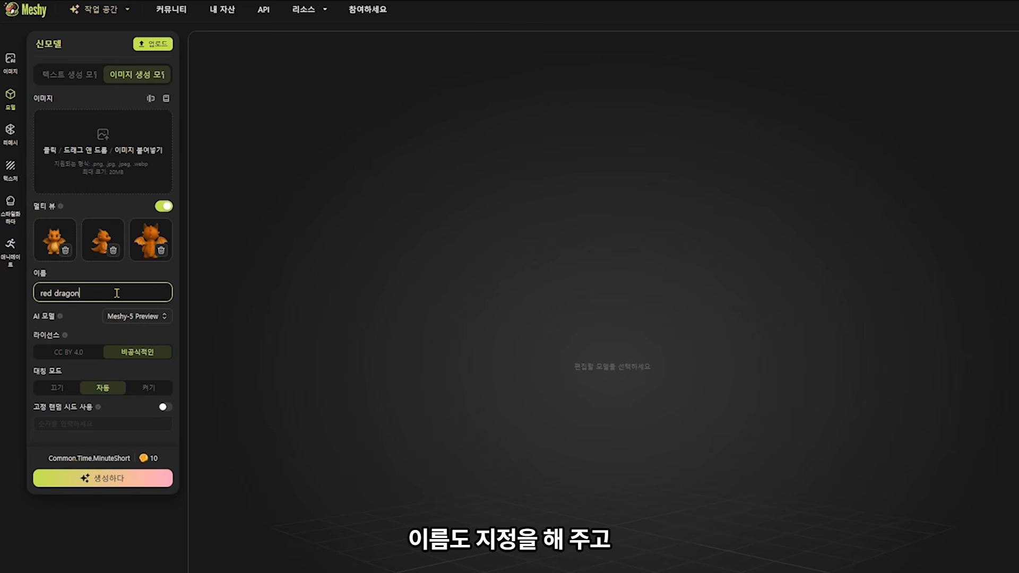
click(176, 394)
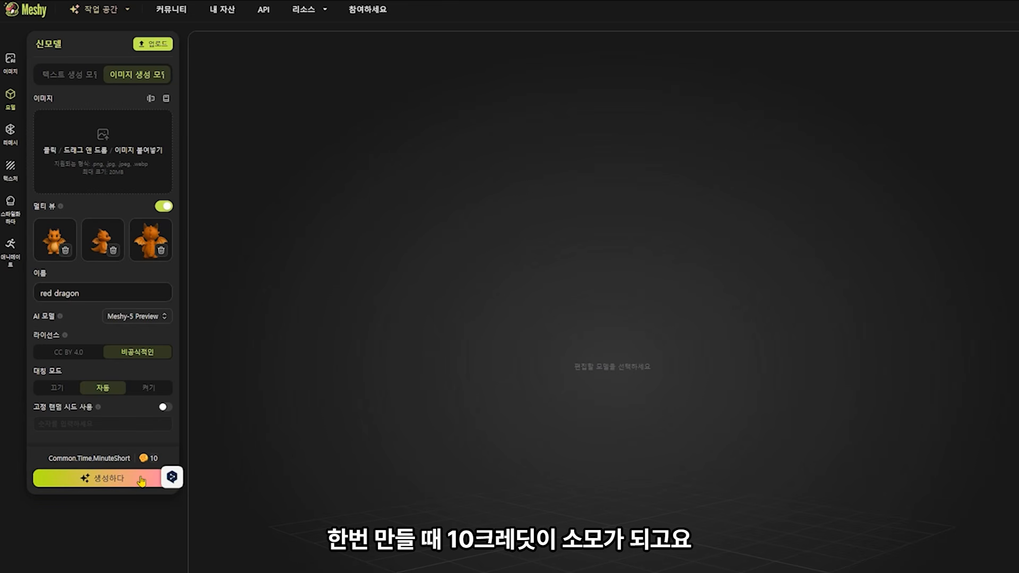
click(142, 481)
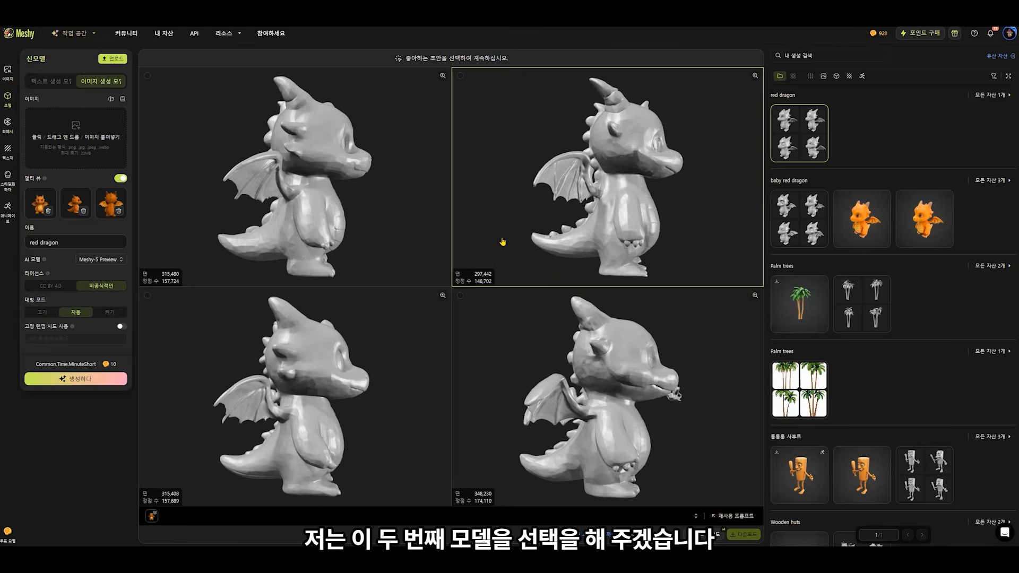
Choose the second red dragon draft and generate the final model from it with a texture.
click(609, 240)
click(615, 237)
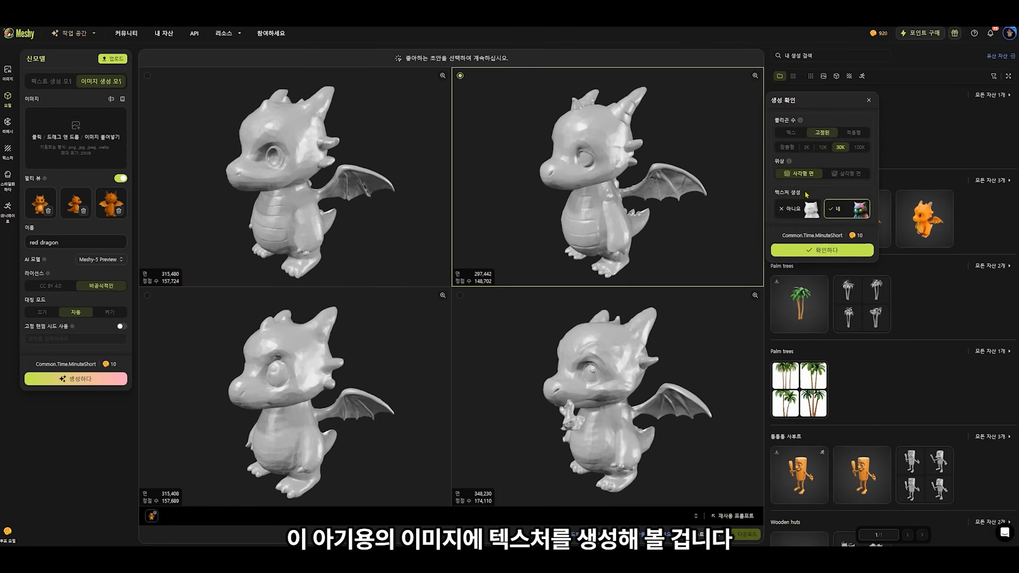
click(822, 250)
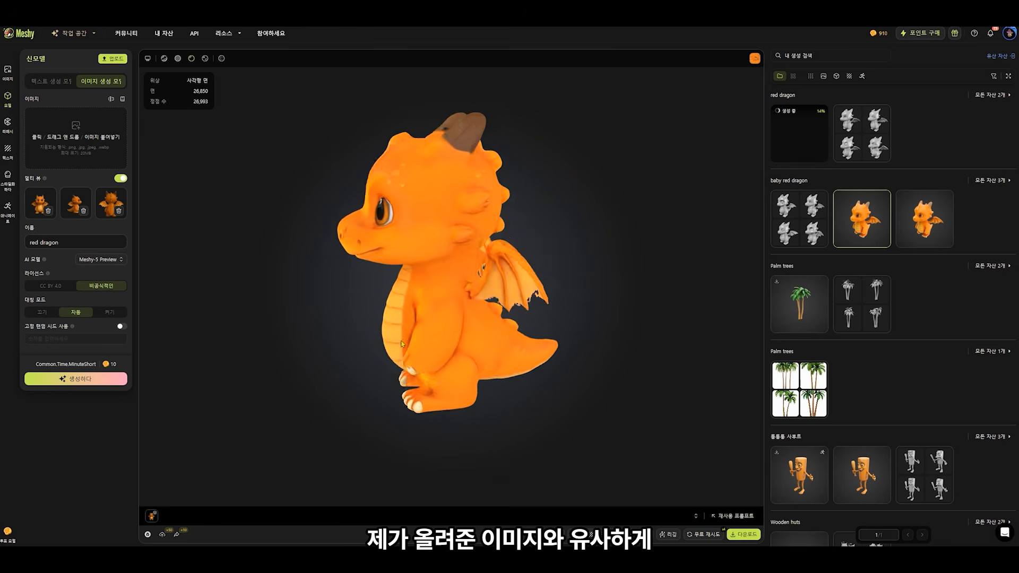
Inspect the textured baby red dragon model from the side, back and front.
drag(401, 343, 592, 338)
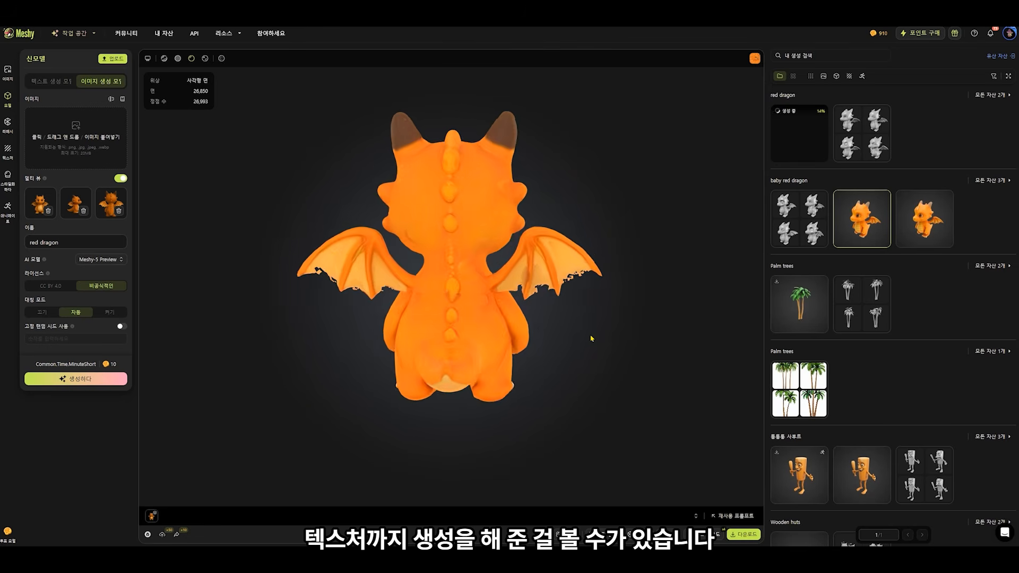
drag(446, 348, 521, 352)
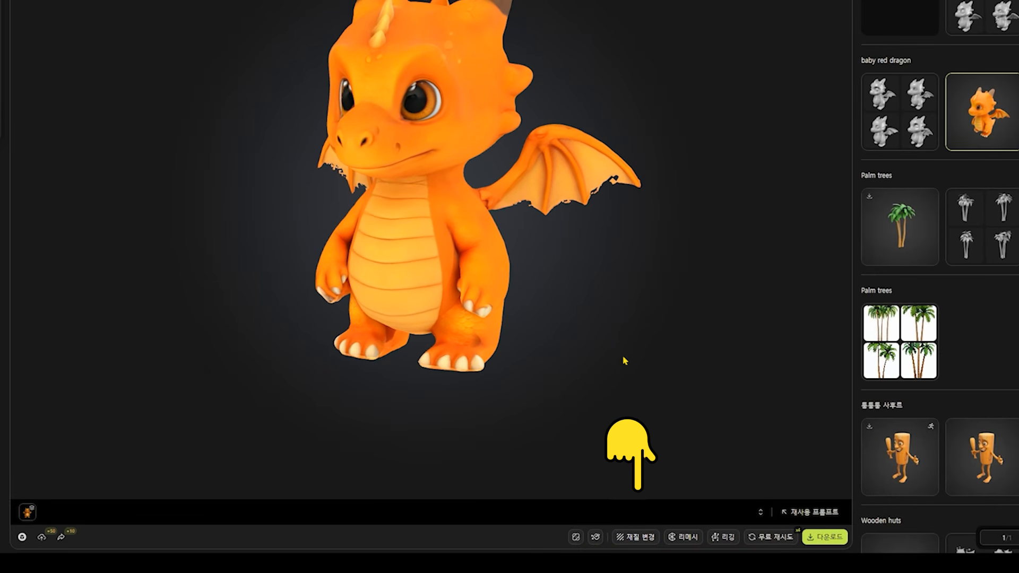
Outline the dragon's eye for an AI texture redraw, leave without redrawing and inspect the model from other angles.
click(636, 537)
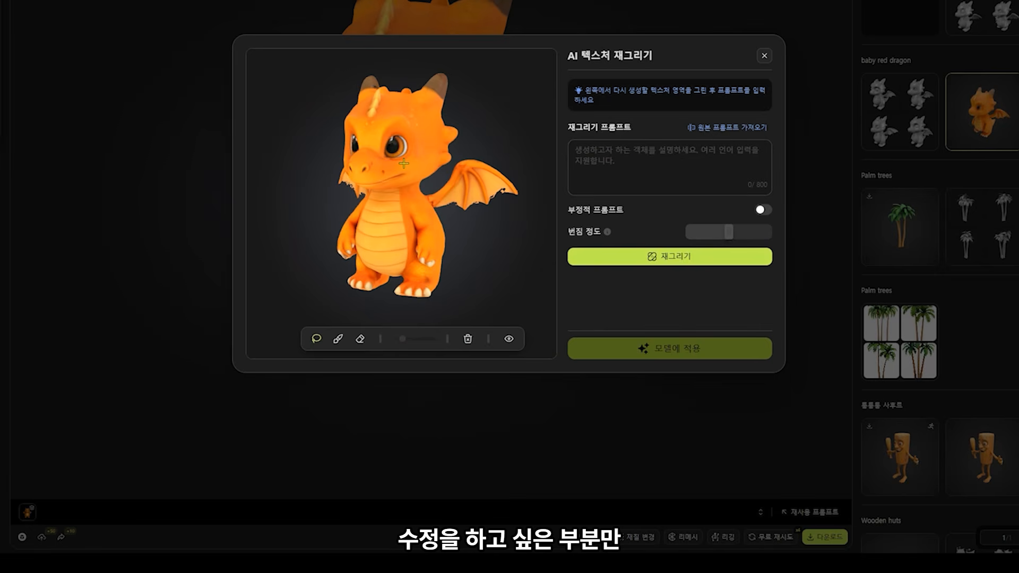
drag(412, 162, 387, 162)
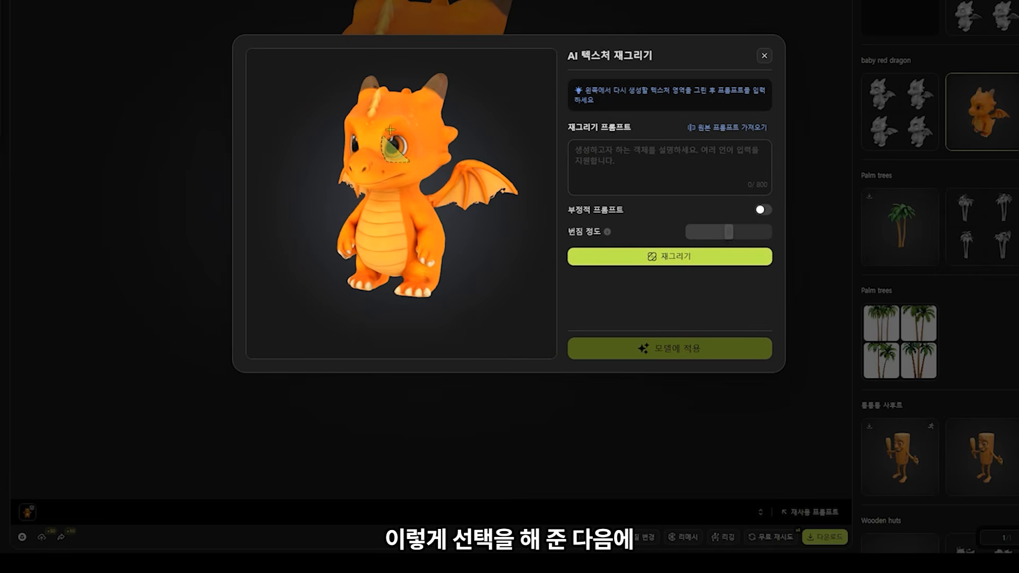
click(650, 161)
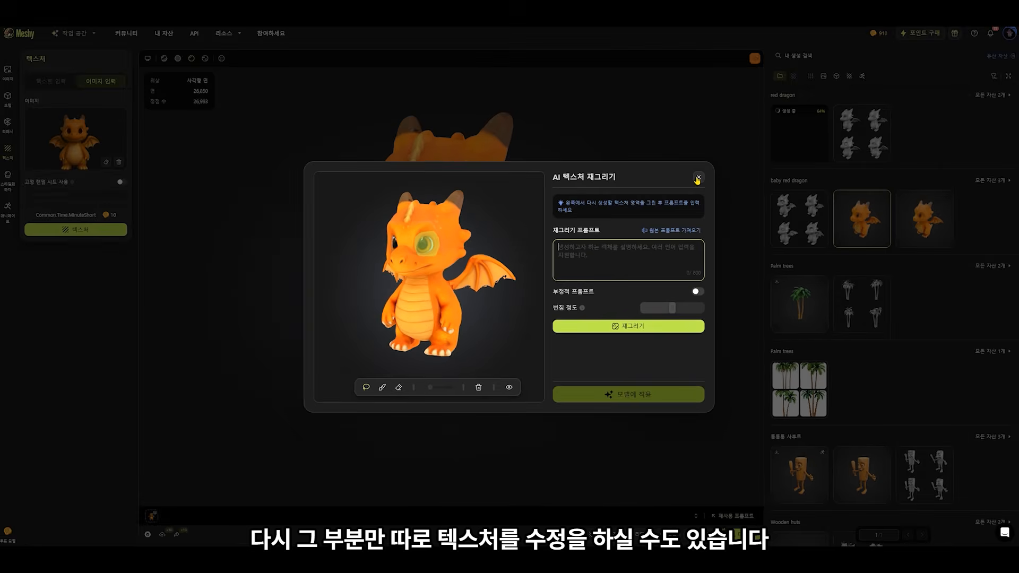
click(764, 57)
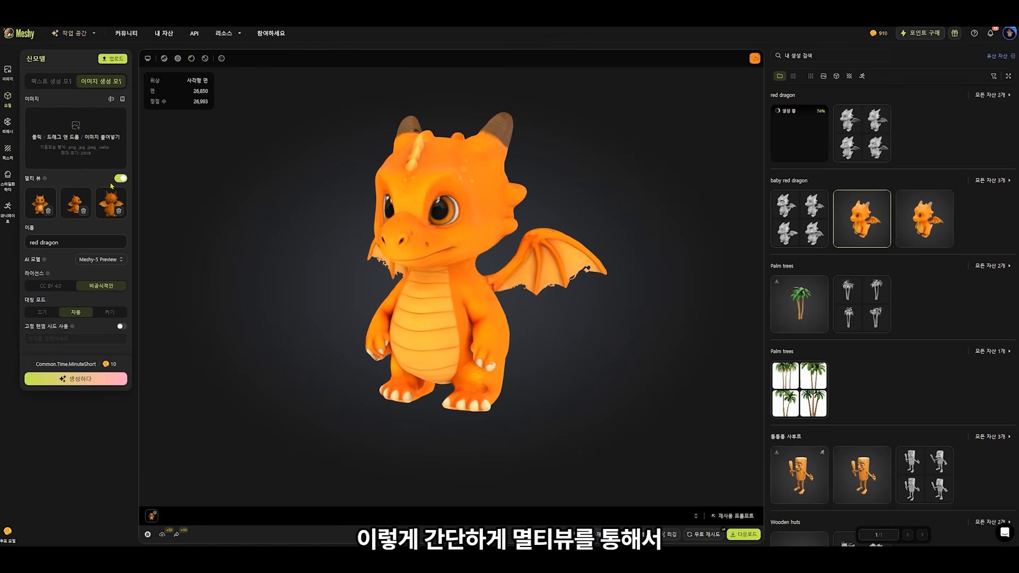
drag(417, 310, 582, 317)
drag(349, 307, 652, 313)
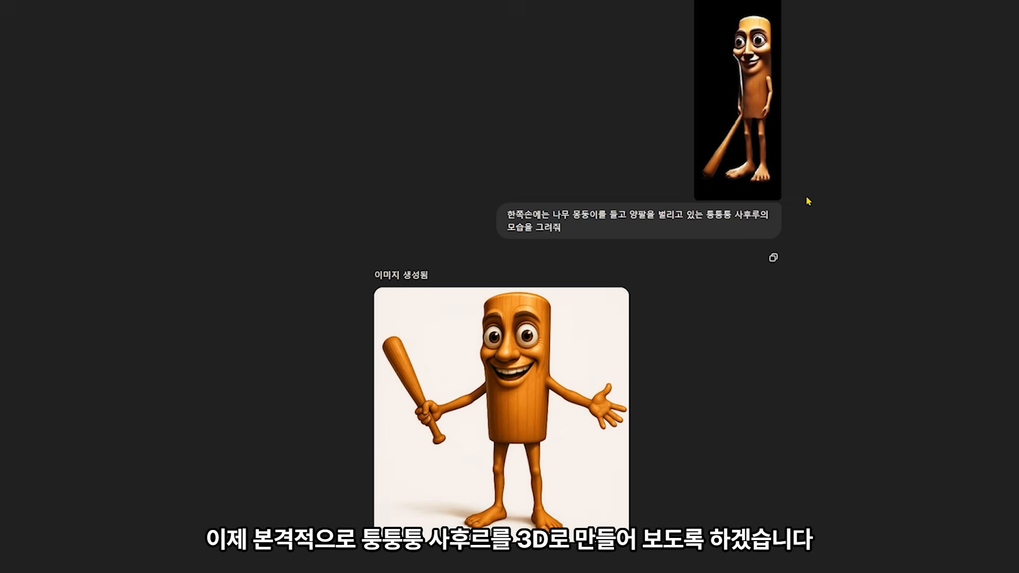
Switch to ChatGPT and review the wooden bat character's reference image, the prompt for spread arms and the generated picture.
click(756, 148)
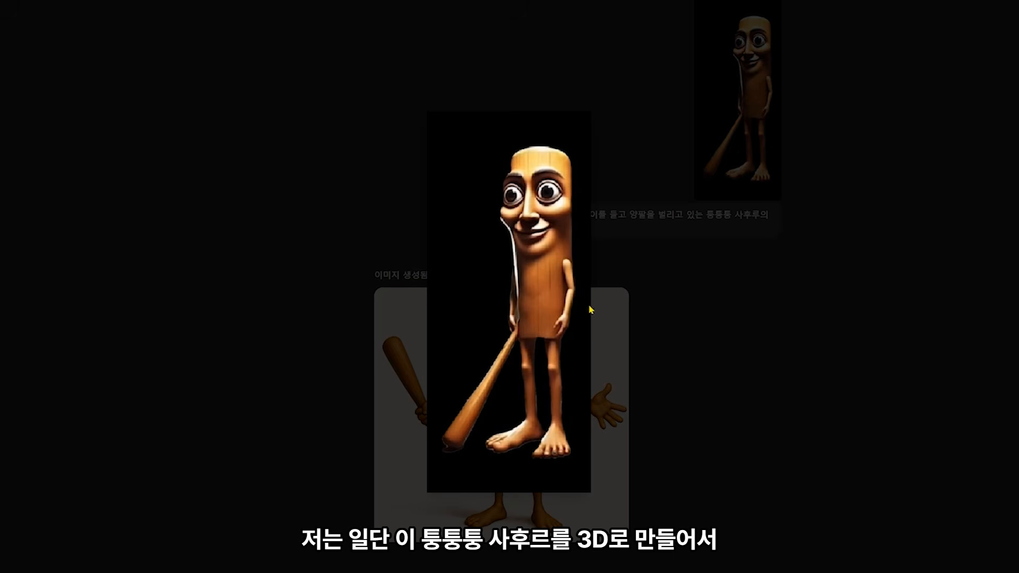
click(780, 262)
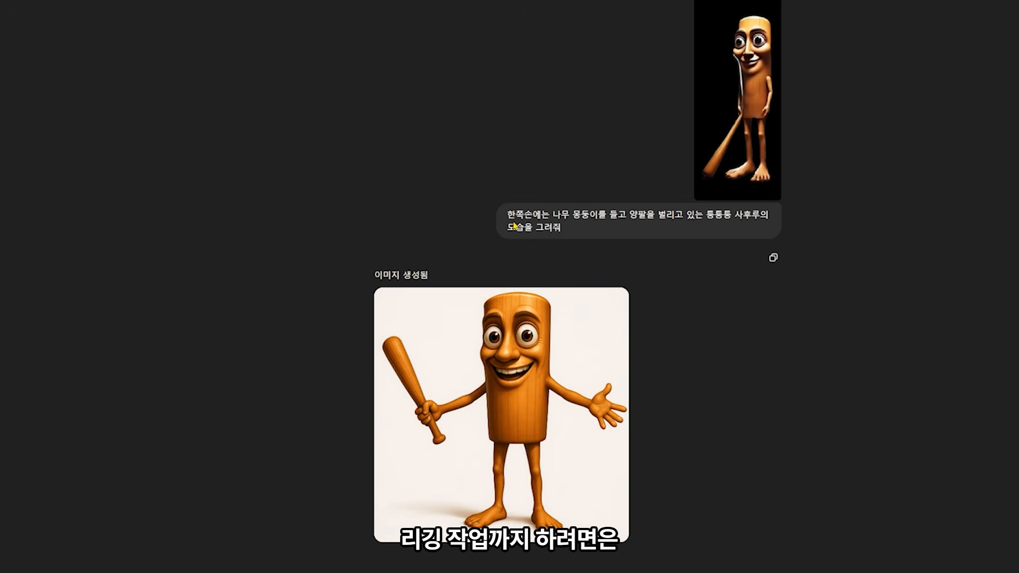
drag(596, 214, 617, 215)
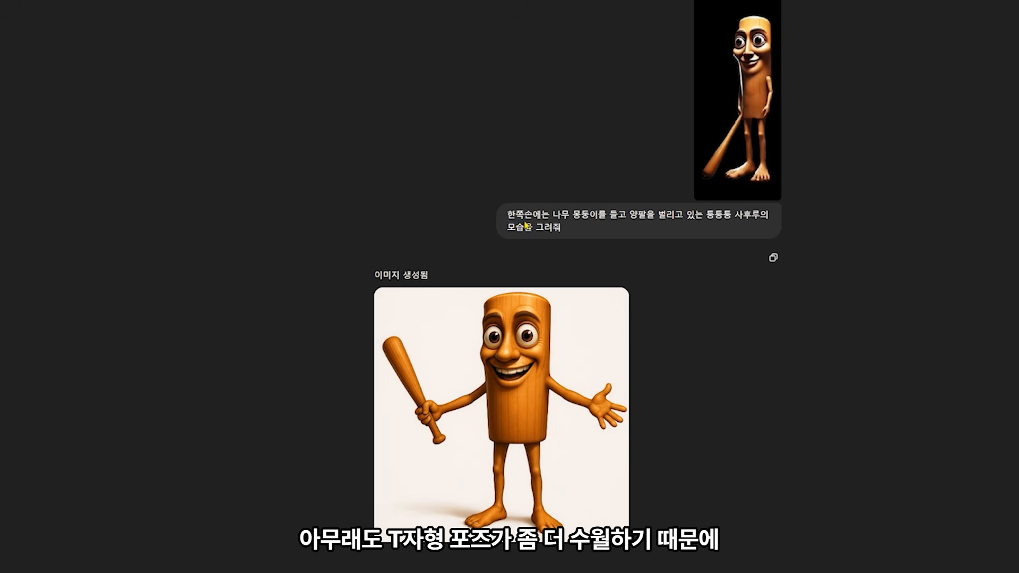
scroll(668, 265, down, 1)
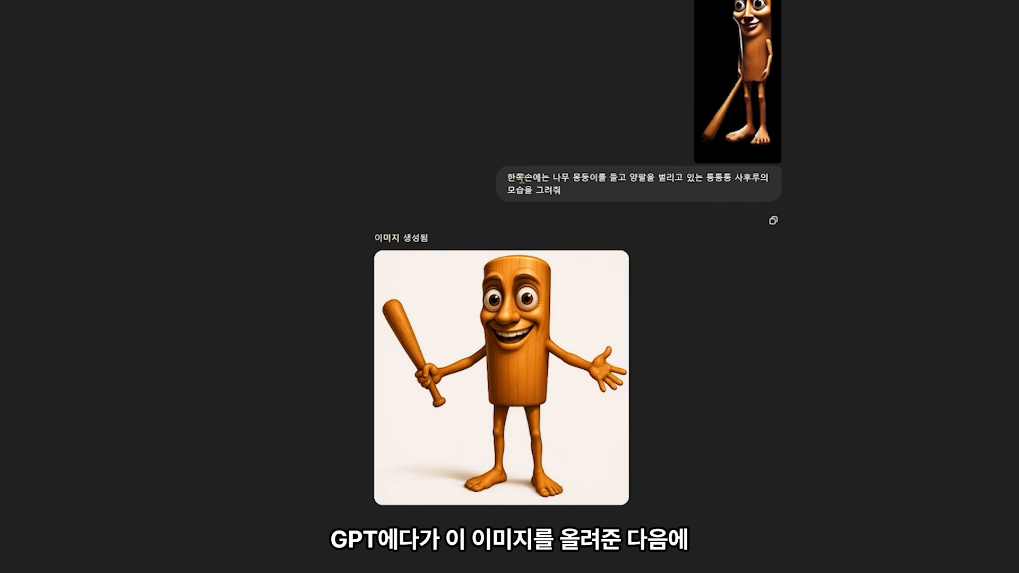
drag(578, 182, 630, 193)
click(662, 180)
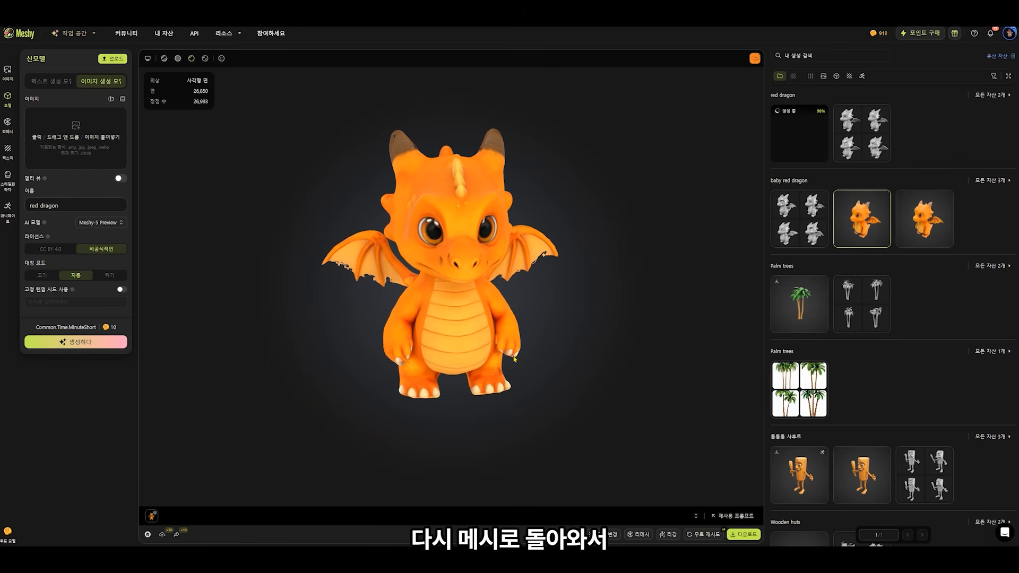
Return to Meshy, open the textured wooden bat character and start rigging it as a biped.
click(925, 467)
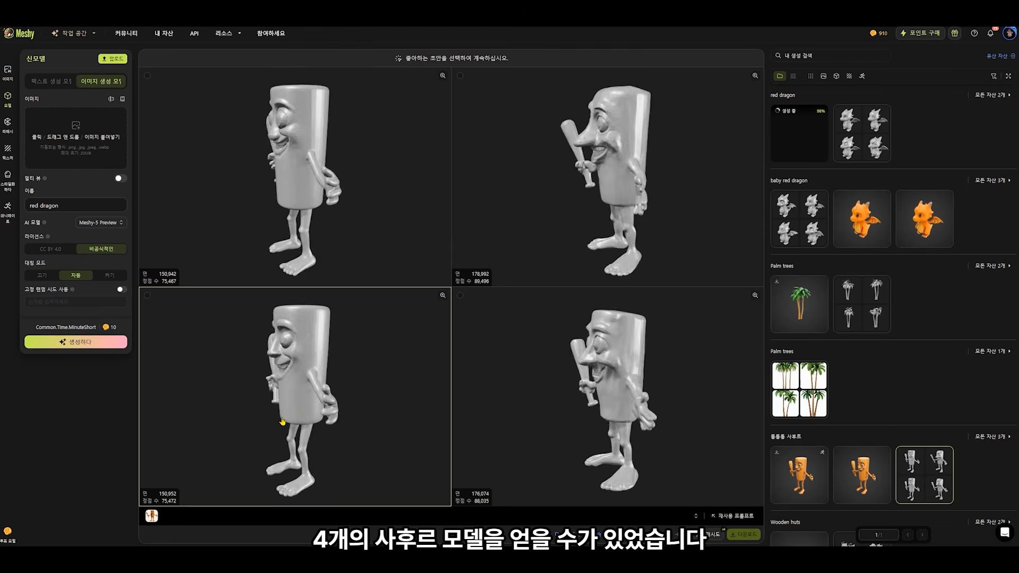
click(869, 476)
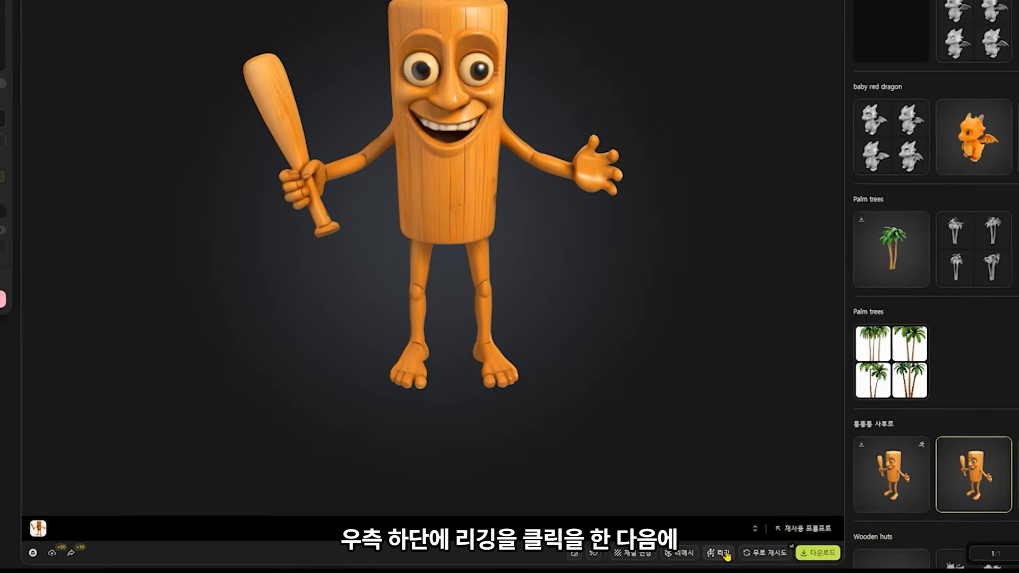
click(668, 534)
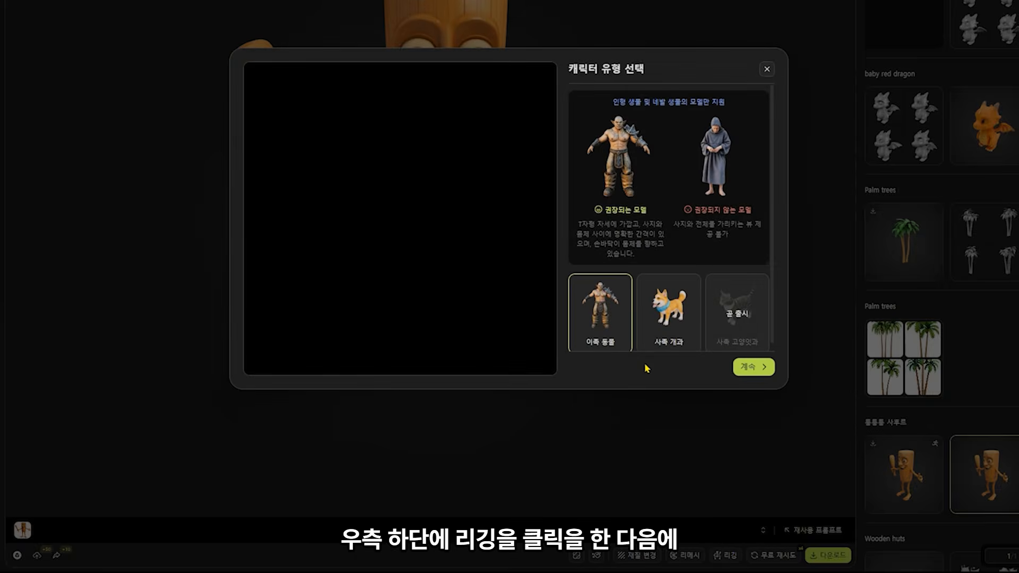
click(670, 311)
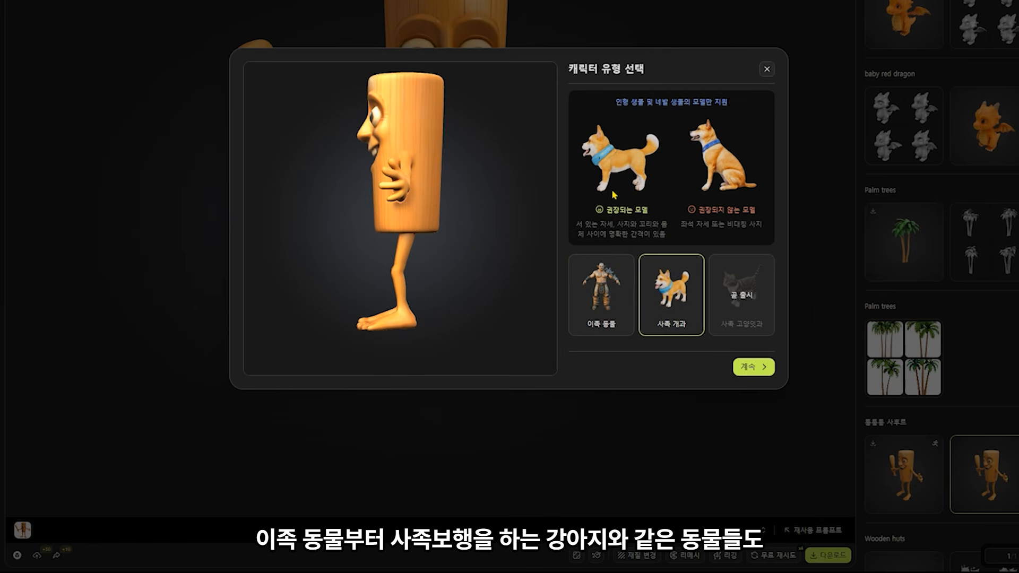
click(598, 309)
click(749, 366)
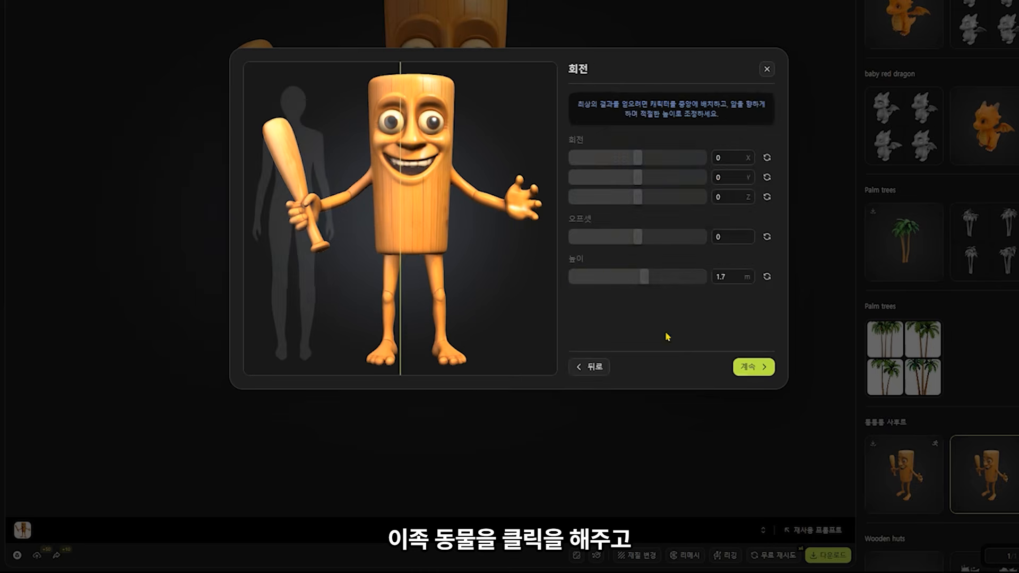
Centre the character on the midline with the offset and place the symmetric chin, shoulder, elbow, wrist, crotch, knee and ankle markers.
drag(638, 237, 617, 237)
click(754, 367)
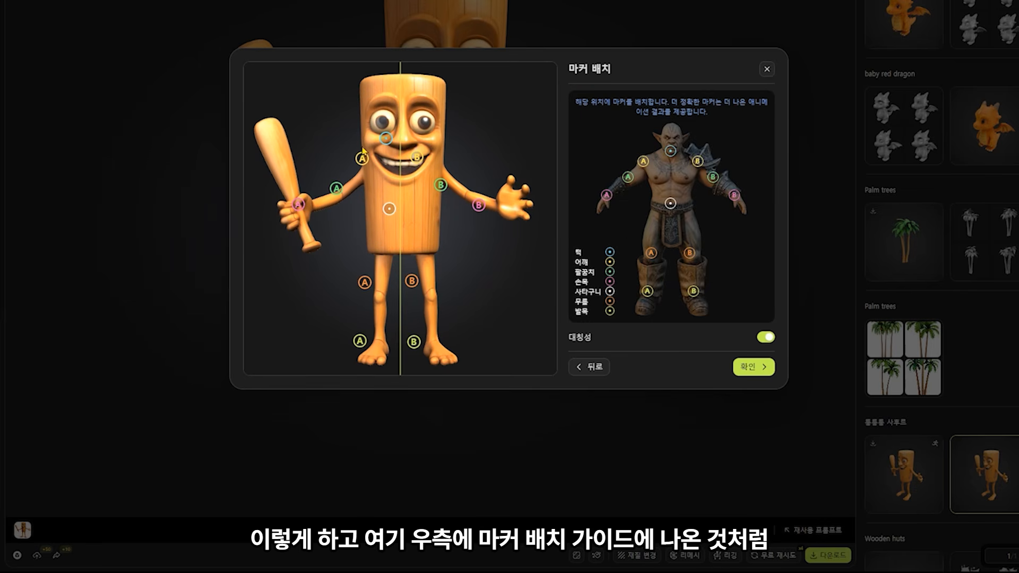
mouse_move(385, 140)
mouse_down()
mouse_move(403, 179)
mouse_move(404, 246)
mouse_up()
mouse_move(417, 158)
mouse_down()
mouse_move(444, 161)
mouse_move(463, 191)
mouse_move(502, 208)
mouse_up()
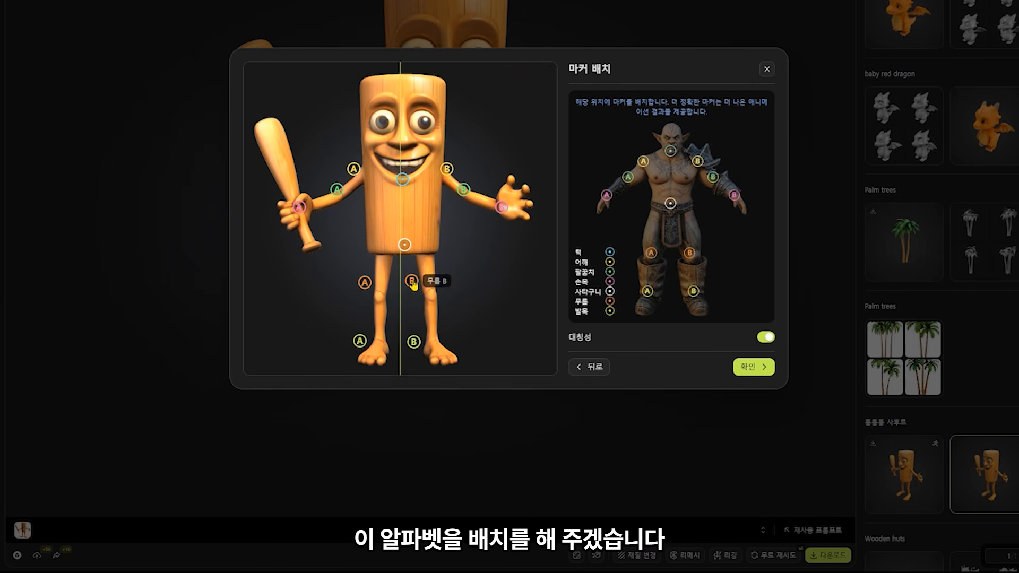
drag(412, 282, 431, 295)
drag(413, 342, 435, 341)
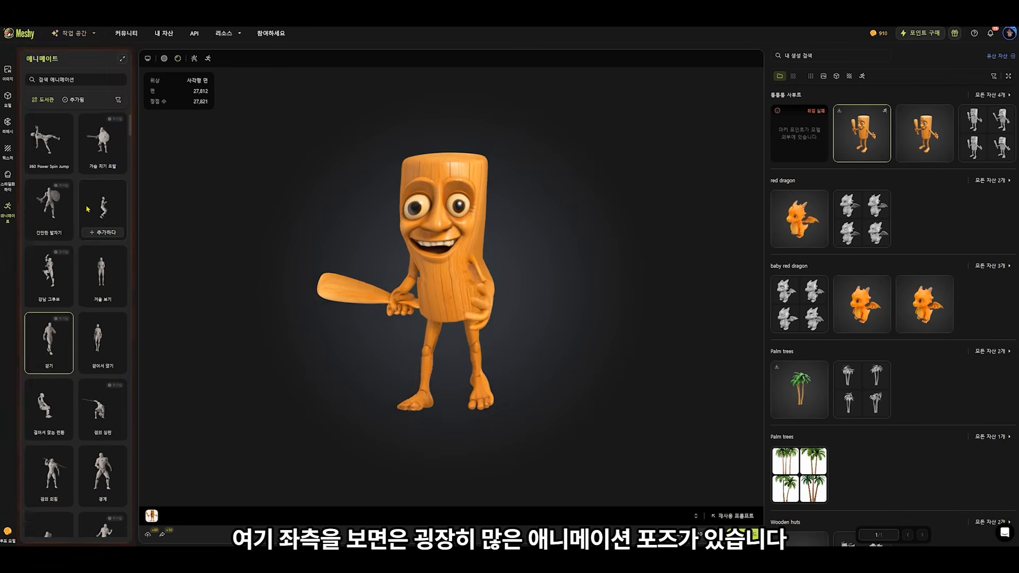
Browse the animation library, show only the added animations and preview the running and sword animations on the wooden character.
drag(130, 132, 128, 248)
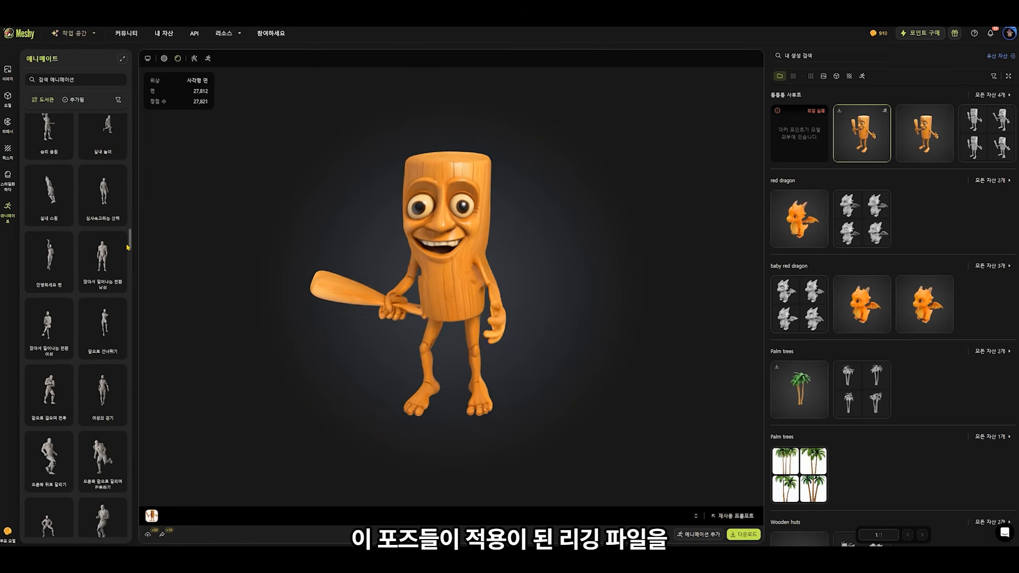
click(82, 99)
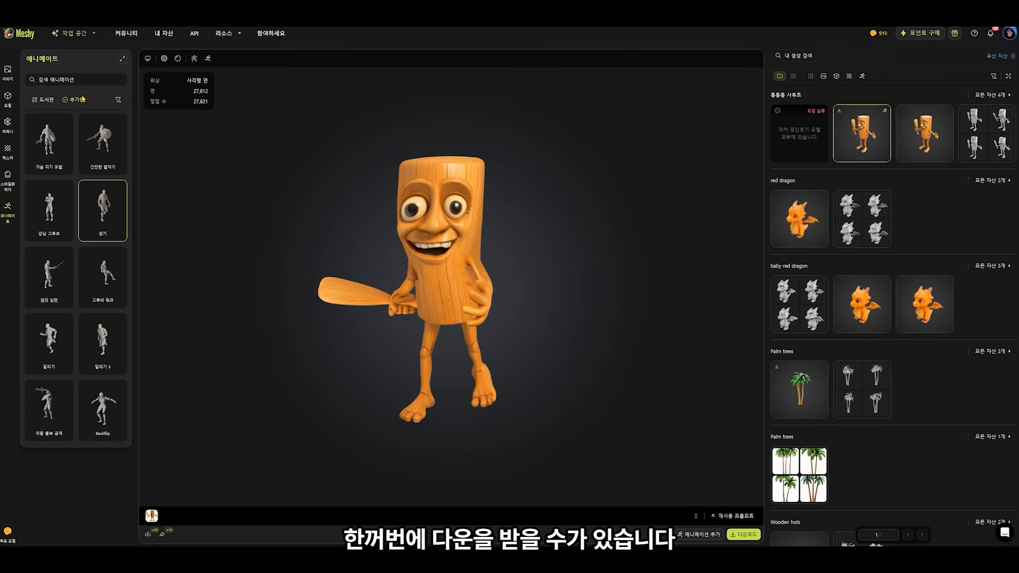
click(102, 339)
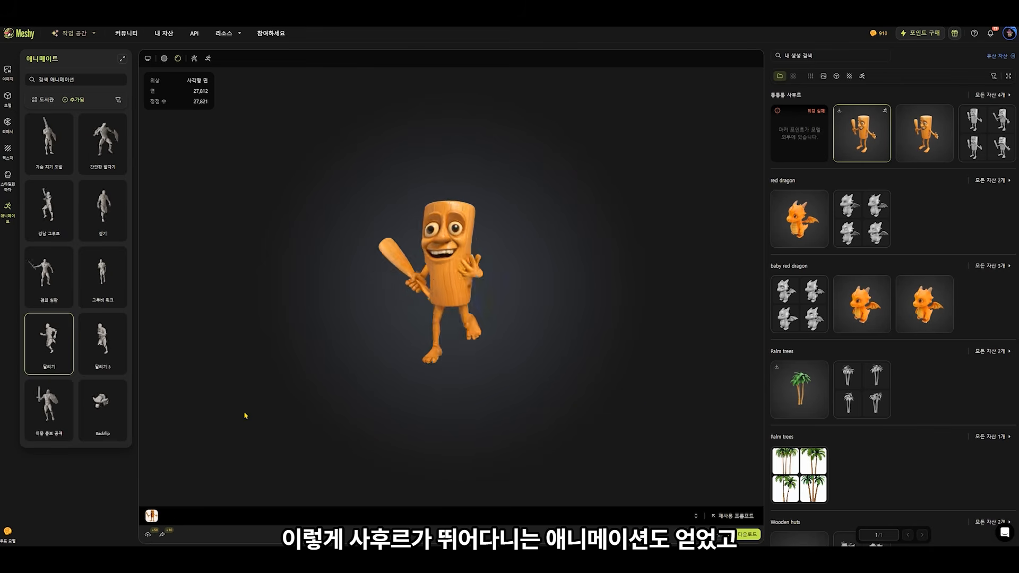
click(61, 275)
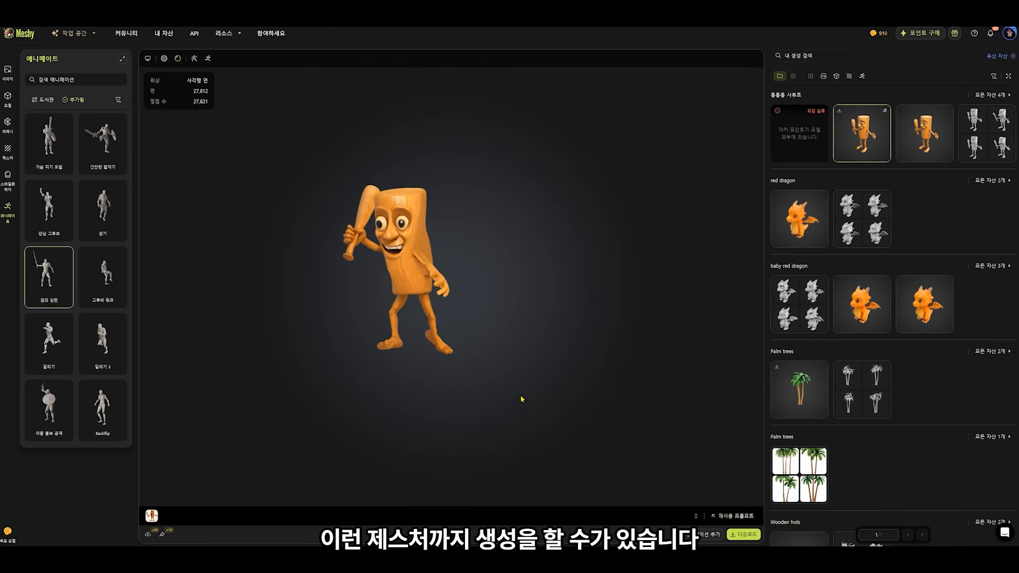
click(59, 356)
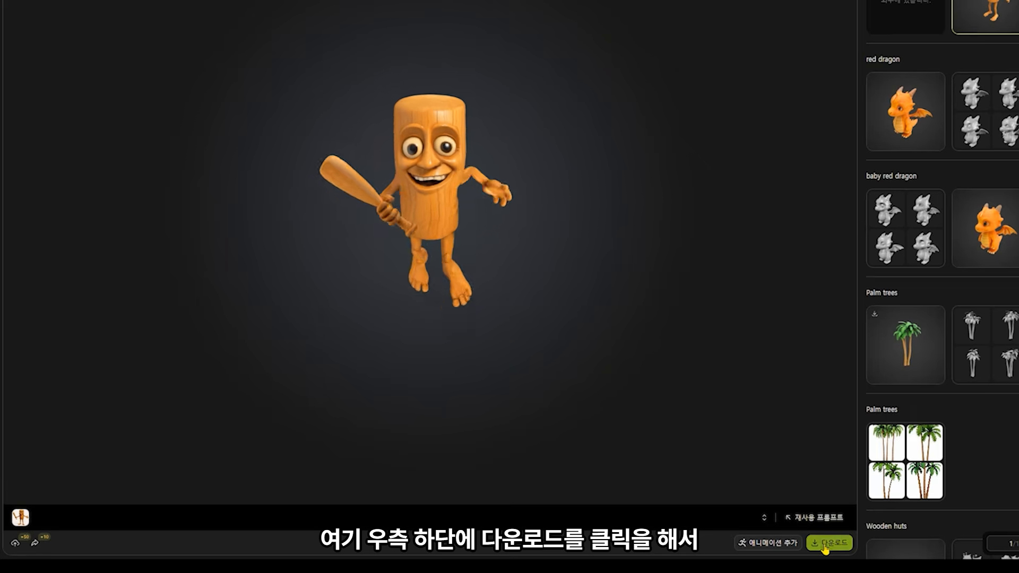
Download the animated wooden character and look through the generated assets.
click(740, 537)
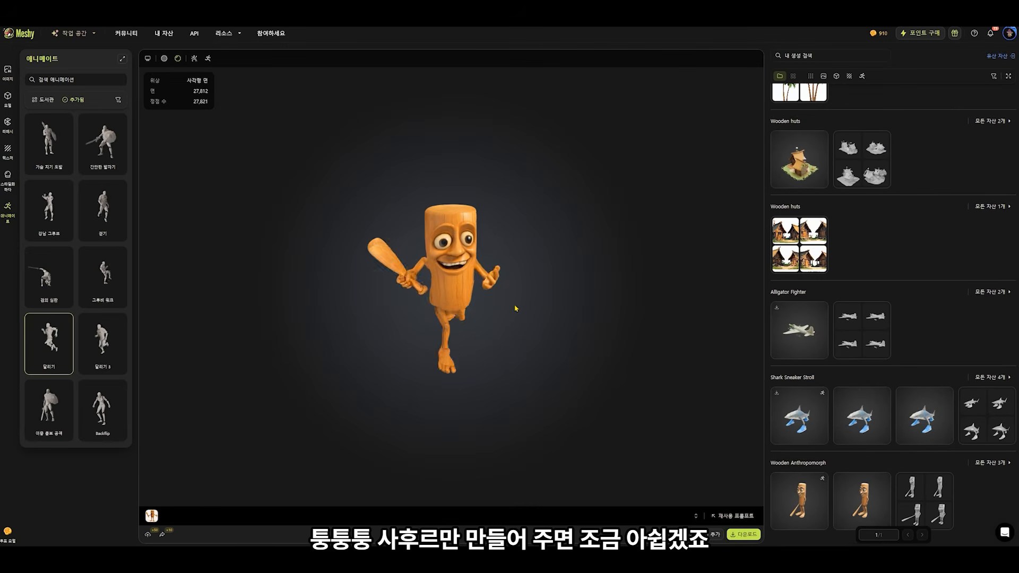
scroll(819, 348, down, 1)
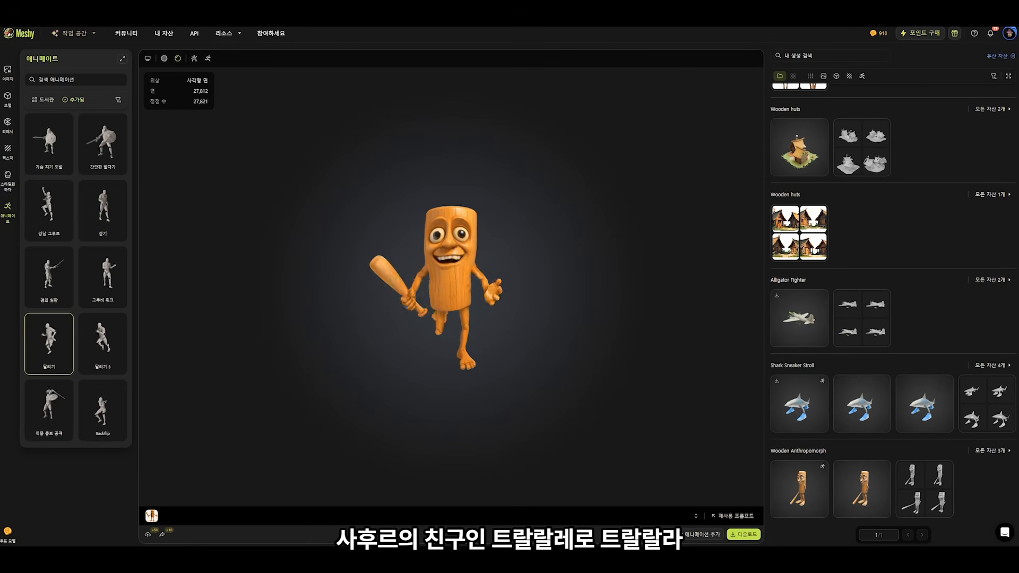
Examine the Shark Sneaker Stroll drafts, the textured shark model and its rigged four-legged walking animation from several angles.
click(993, 404)
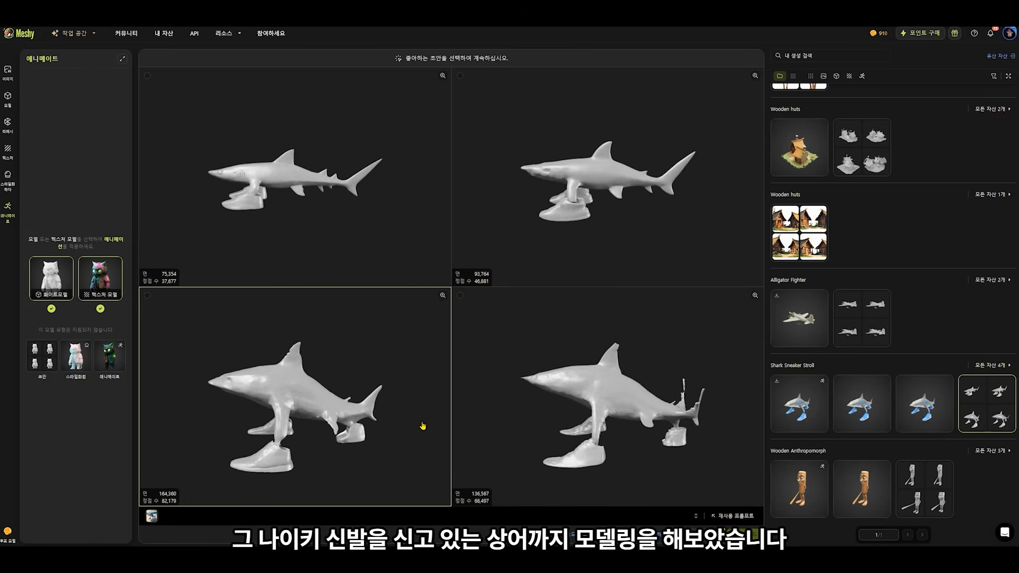
click(934, 409)
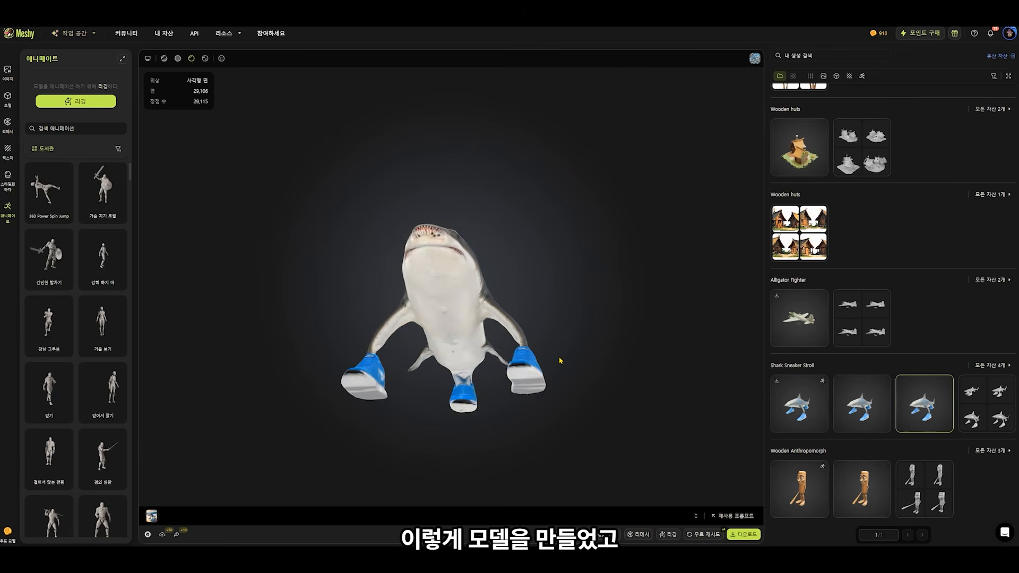
drag(560, 361, 512, 354)
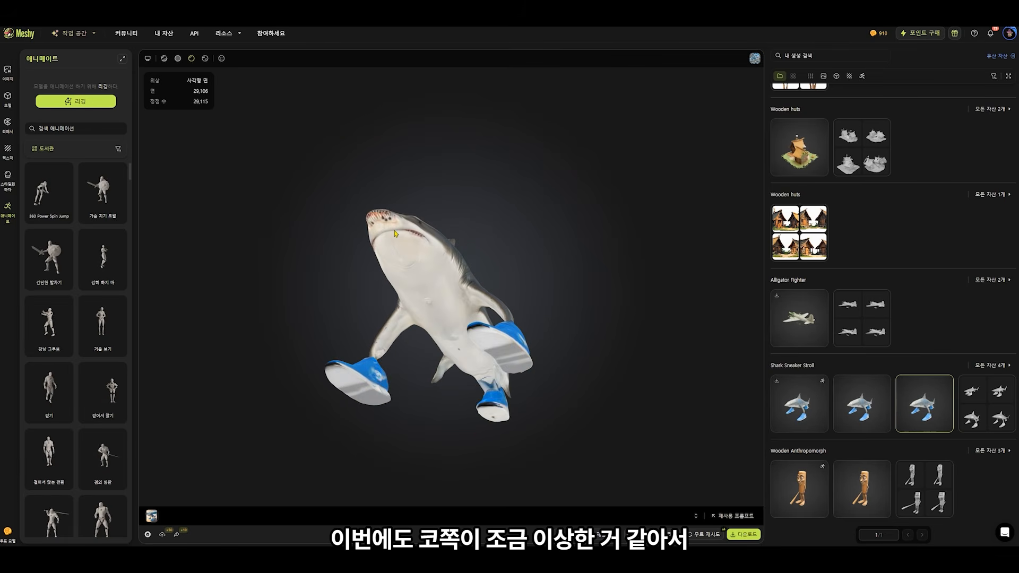
click(868, 405)
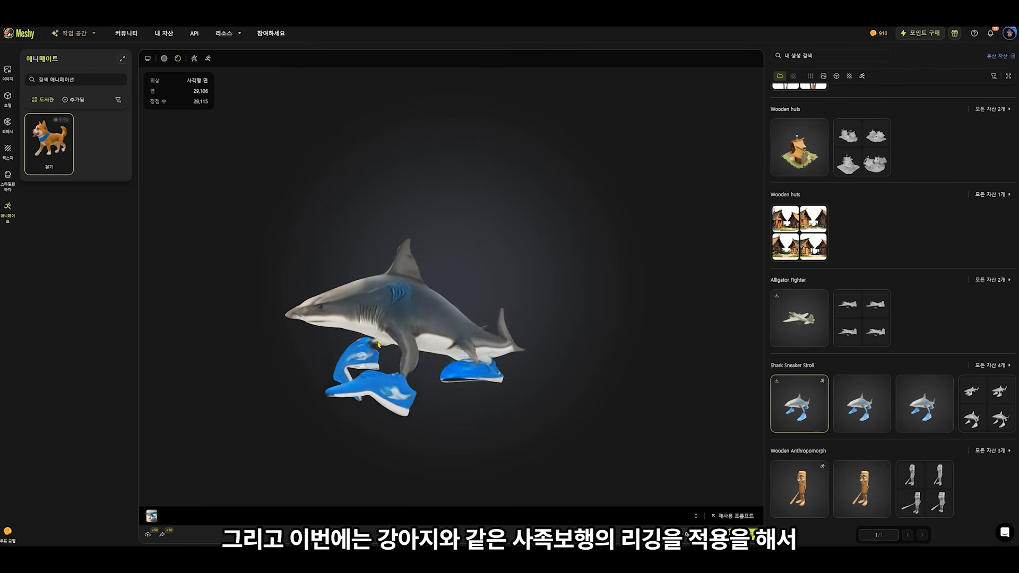
drag(428, 353, 499, 364)
drag(419, 361, 529, 357)
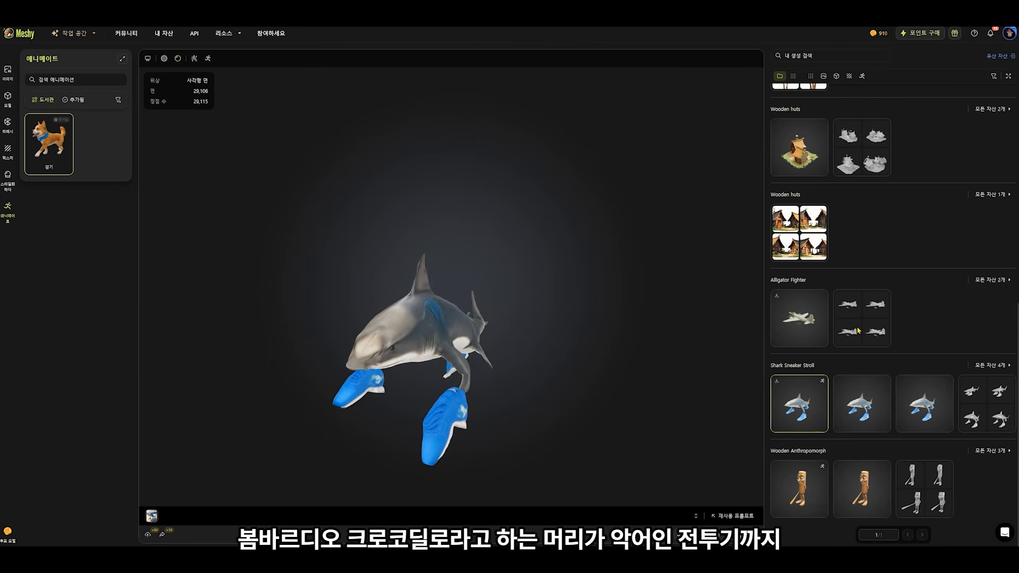
Open the Alligator Fighter drafts, switch to ChatGPT and review the uploaded crocodile-plane image and its generated full, side and top views.
click(859, 319)
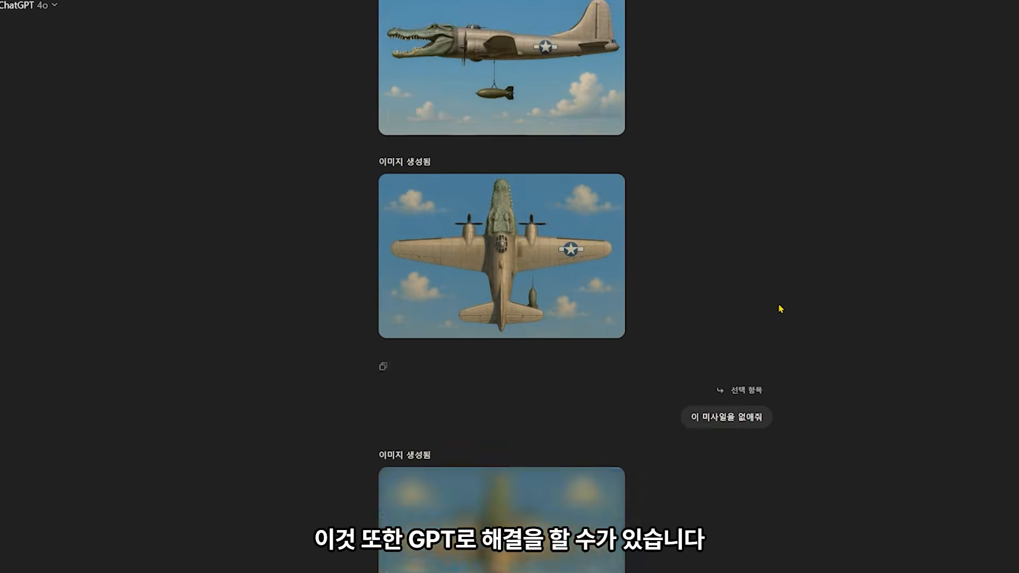
scroll(779, 304, up, 5)
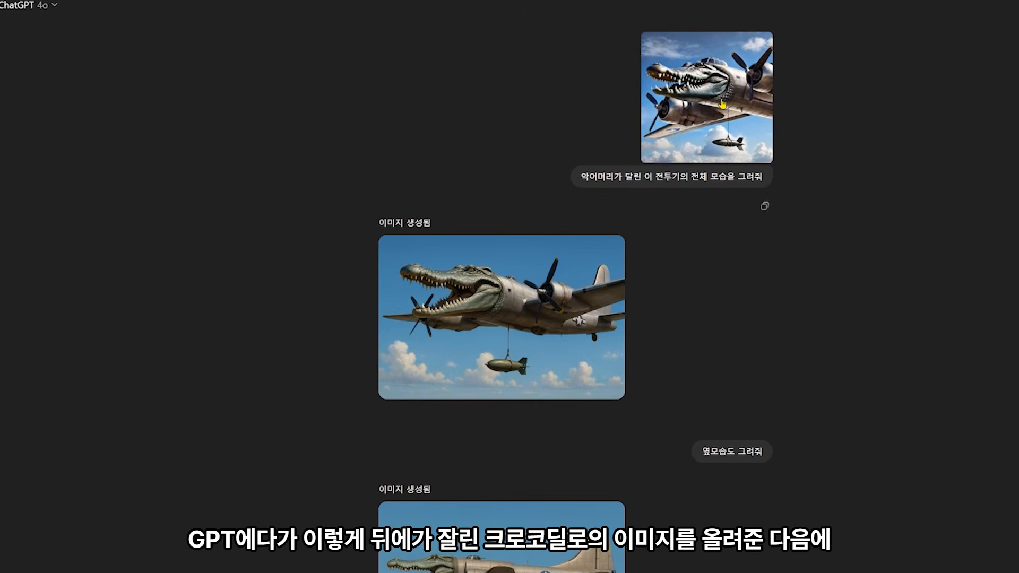
click(690, 92)
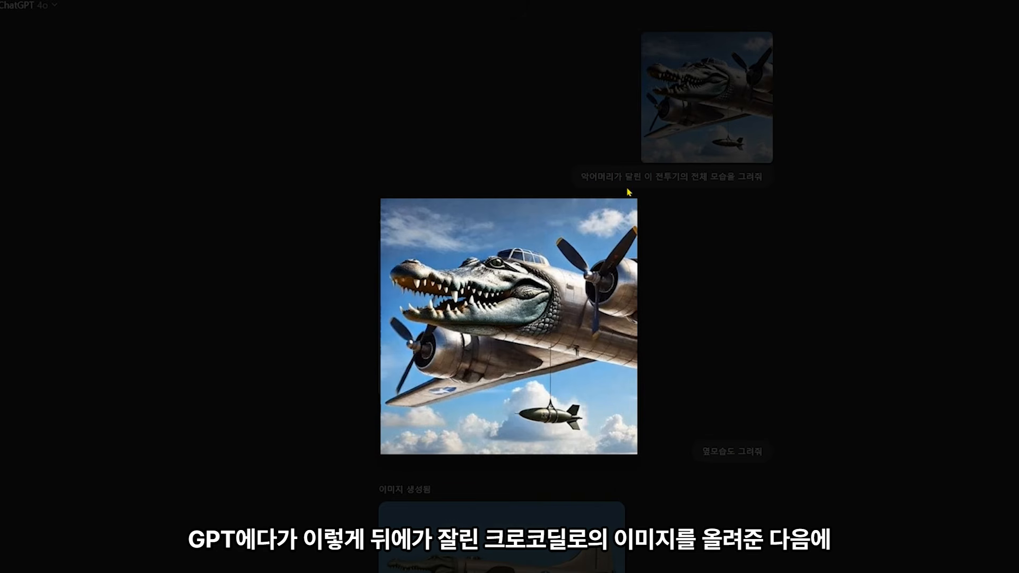
click(903, 263)
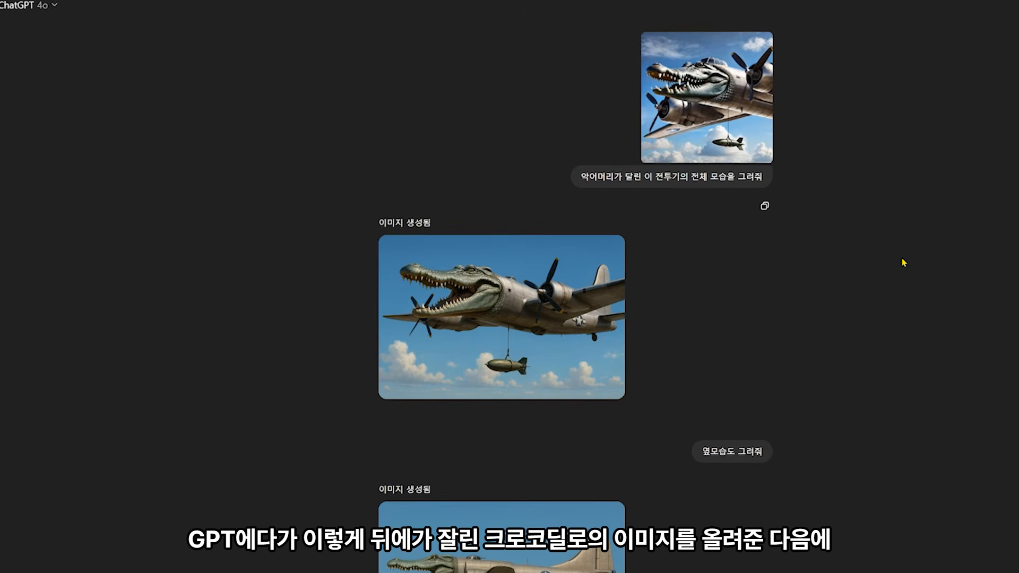
scroll(634, 68, down, 2)
click(989, 178)
scroll(883, 334, down, 6)
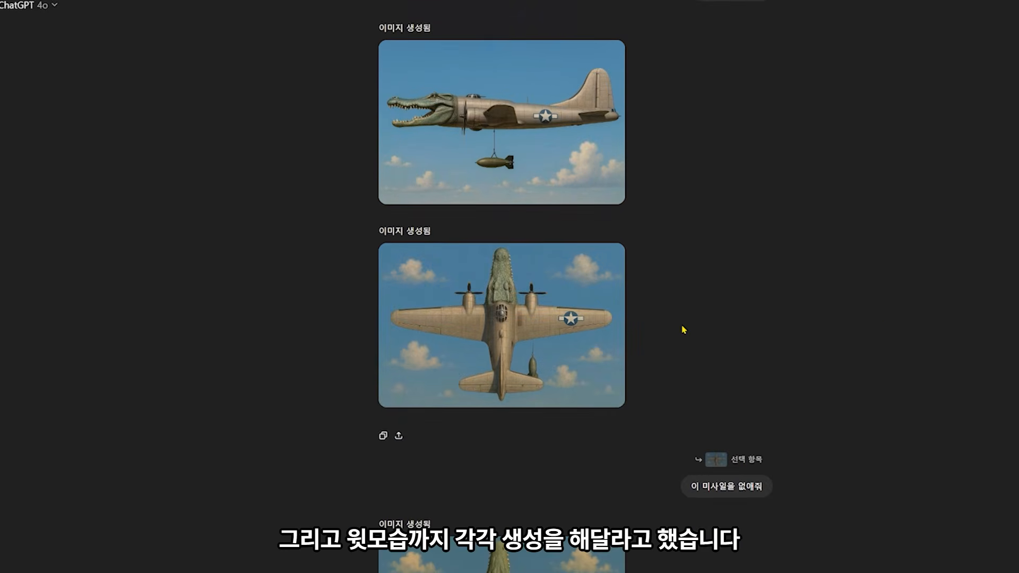
scroll(557, 249, up, 4)
scroll(695, 351, down, 1)
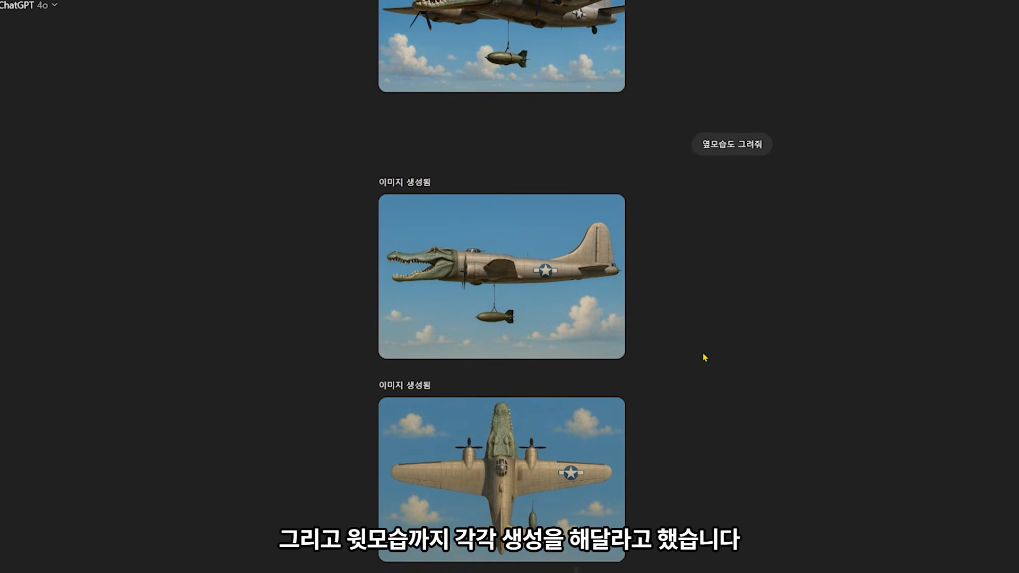
scroll(637, 266, up, 3)
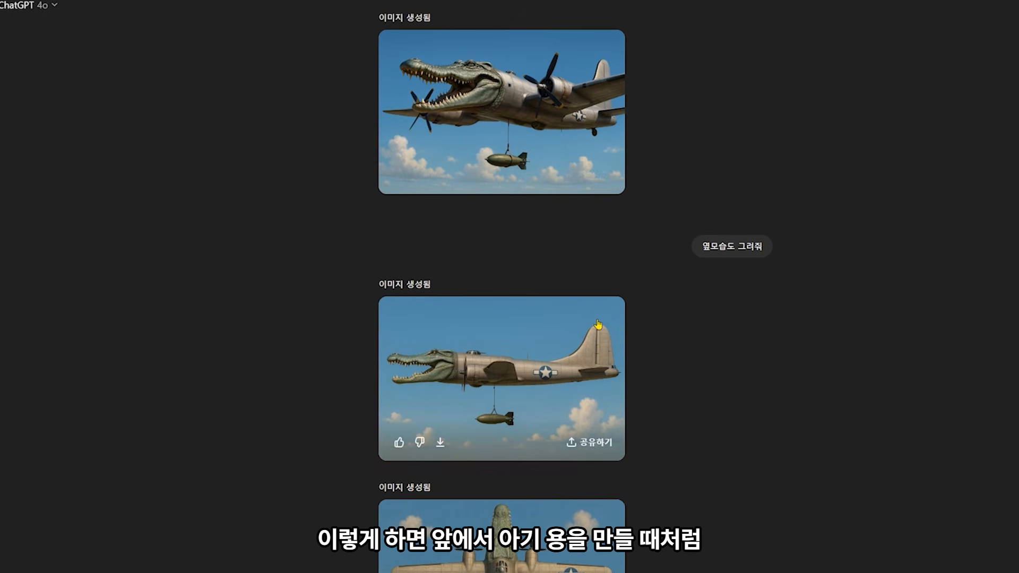
scroll(771, 333, down, 1)
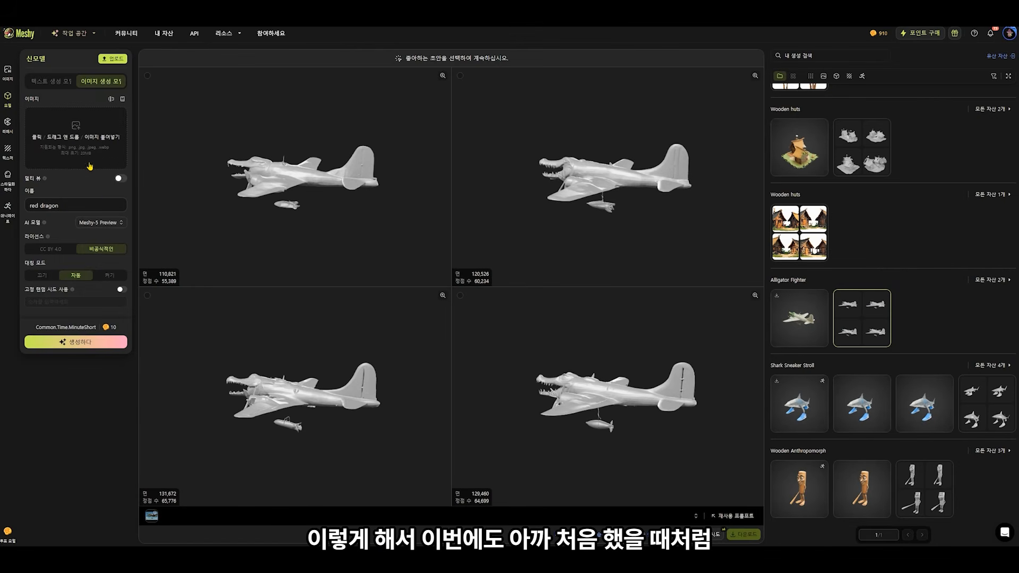
Turn on multi-view for the new image-based model and inspect the Alligator Fighter draft and textured model from several angles.
click(119, 179)
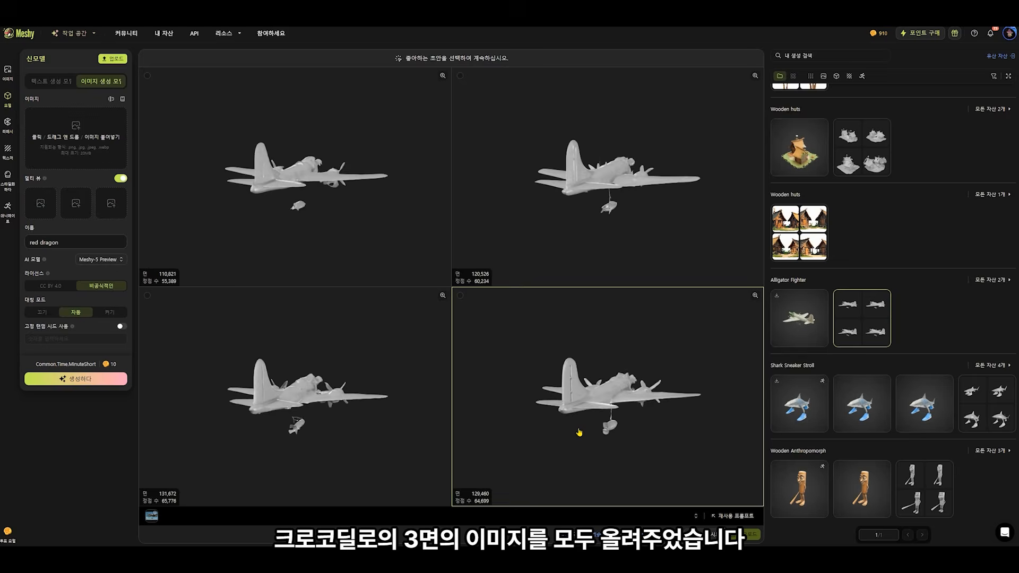
click(646, 428)
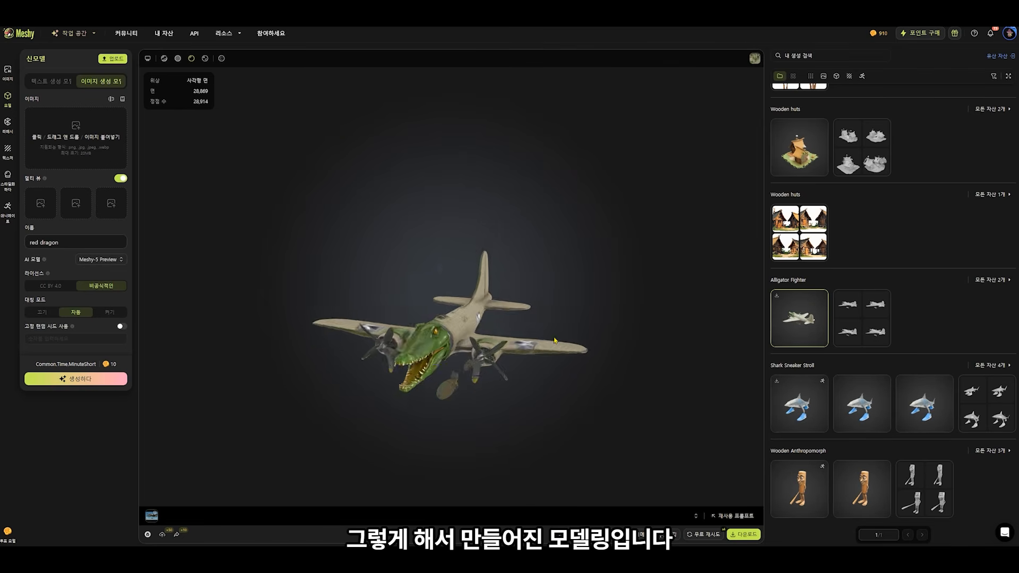
drag(555, 341, 415, 413)
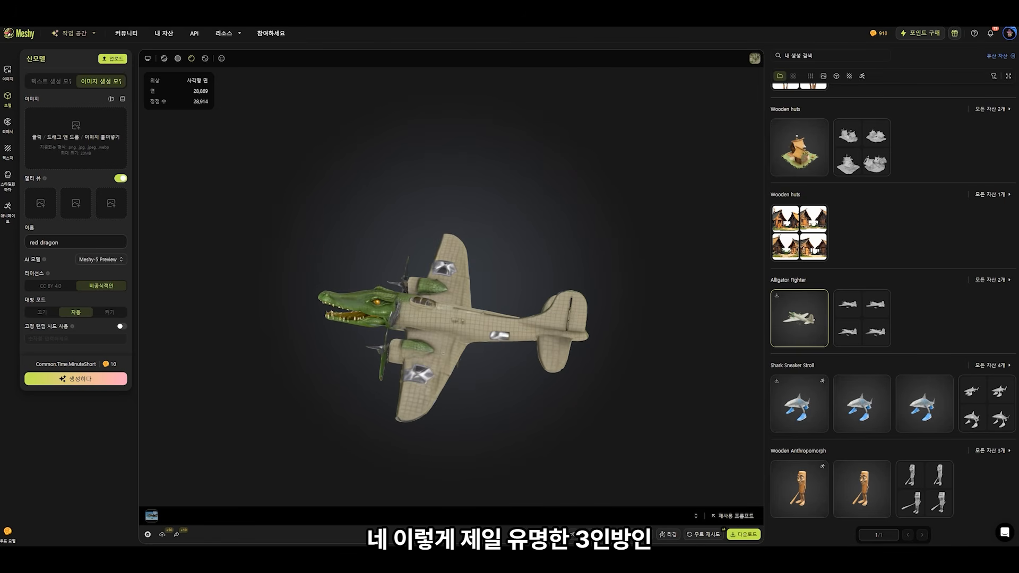
View the textured wooden bat character and the textured shark in blue sneakers.
click(862, 489)
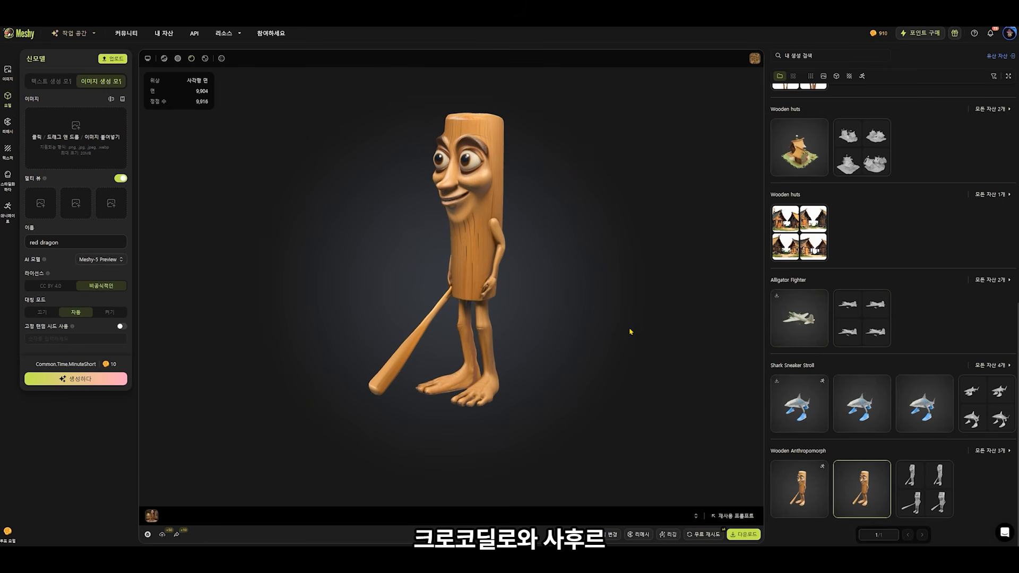
click(852, 417)
drag(549, 386, 504, 377)
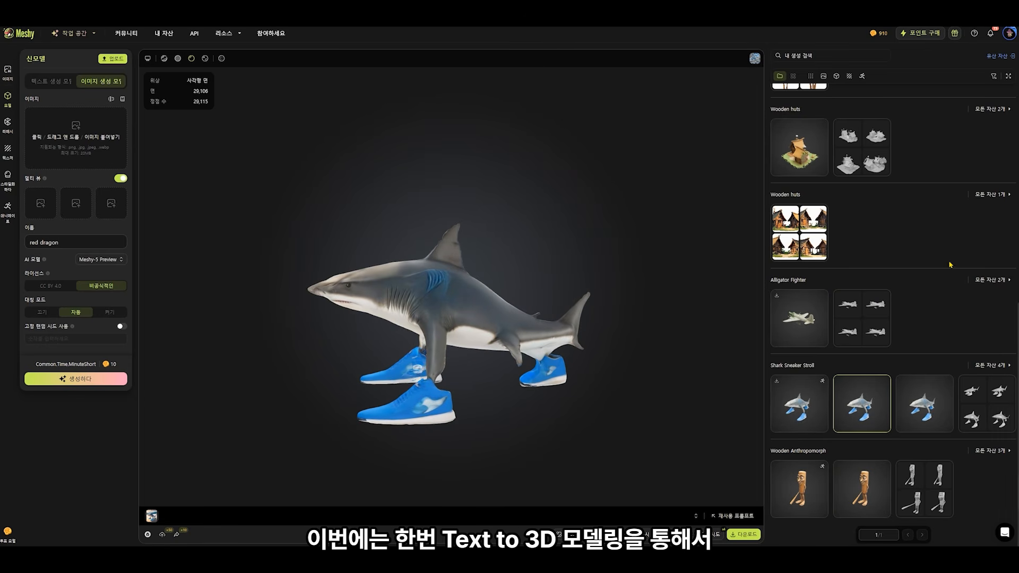
Generate new images from the prompt "Palm trees" with the Flux Dev model and a 9:16 aspect ratio.
scroll(951, 265, up, 4)
click(8, 72)
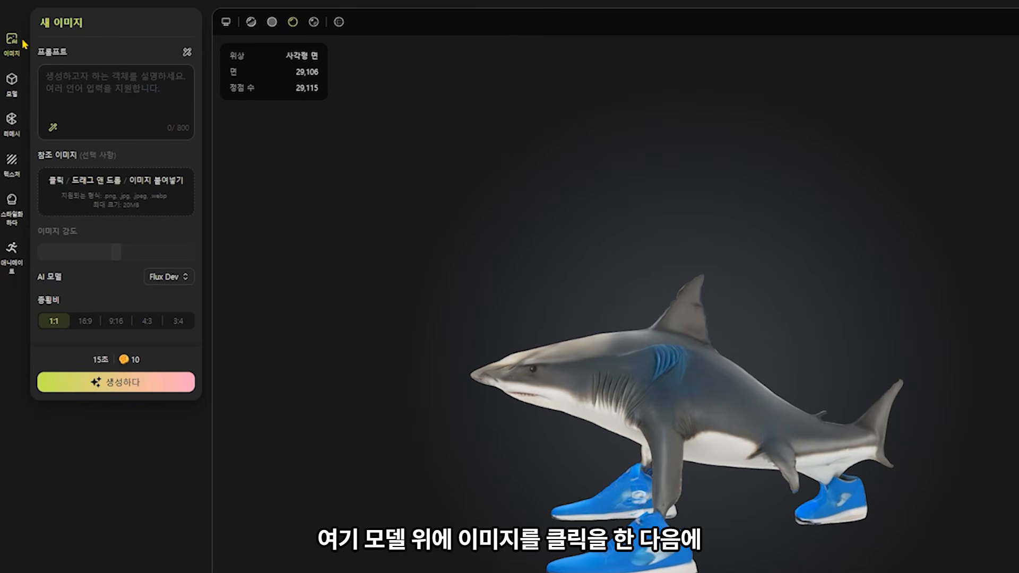
click(114, 89)
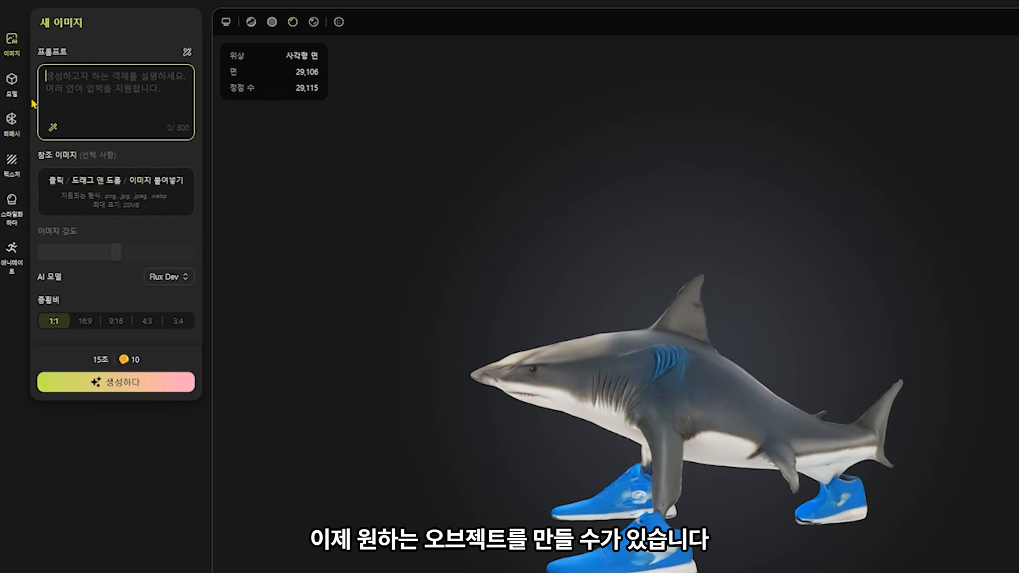
text(얘)
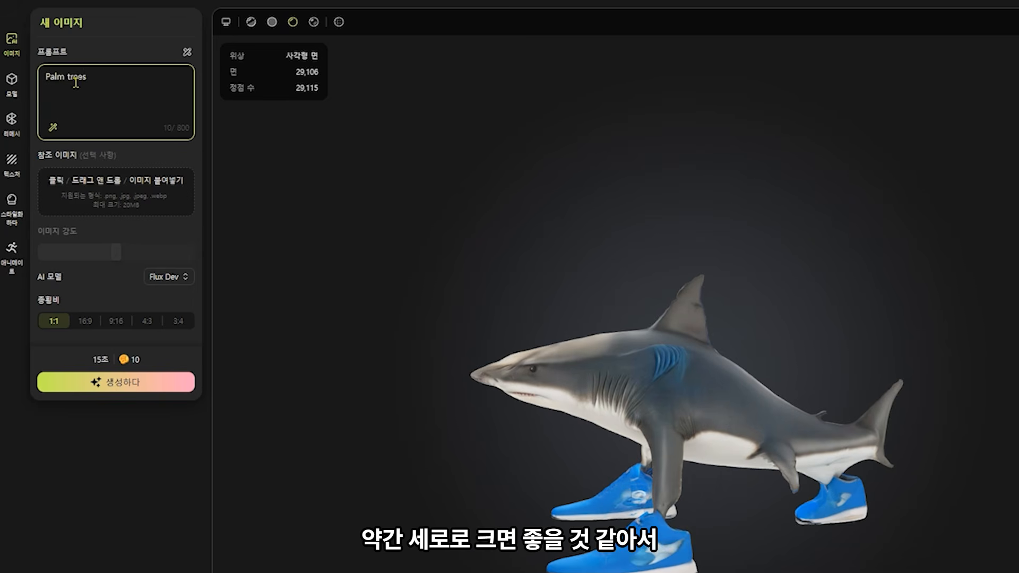
click(111, 324)
click(156, 390)
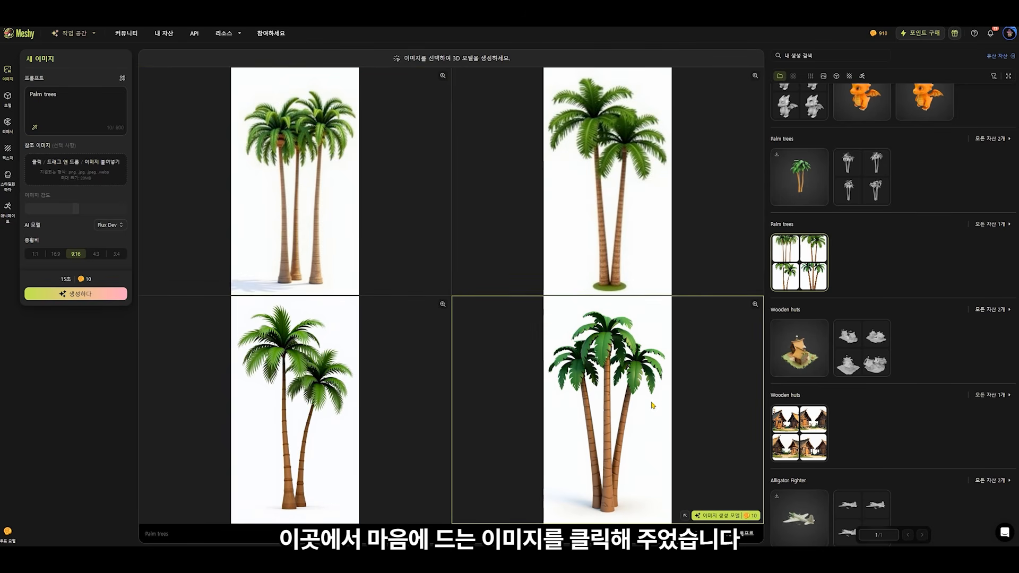
Open the generated palm tree models and download the textured palm trees in FBX format.
click(870, 174)
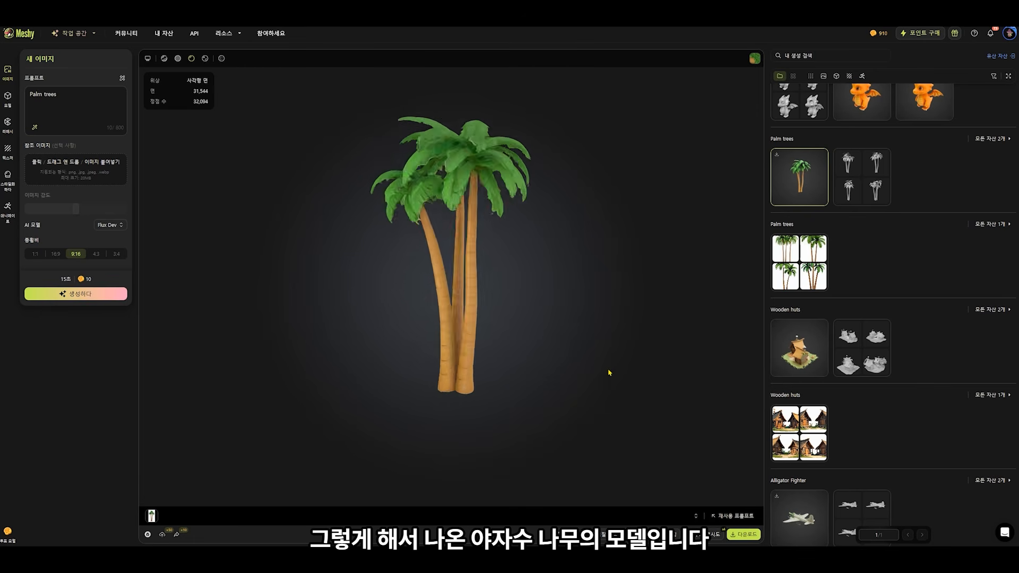
click(744, 534)
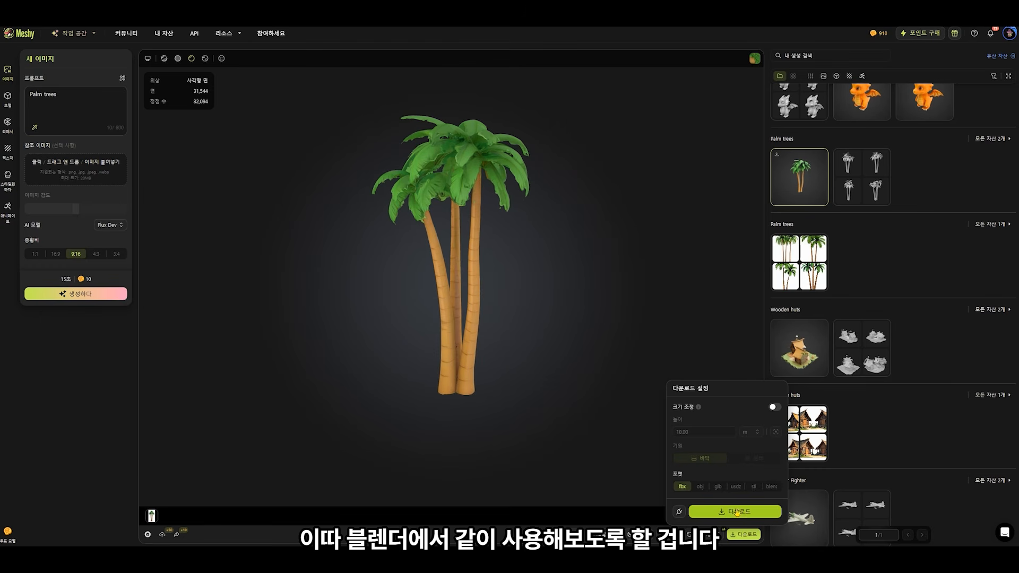
click(737, 513)
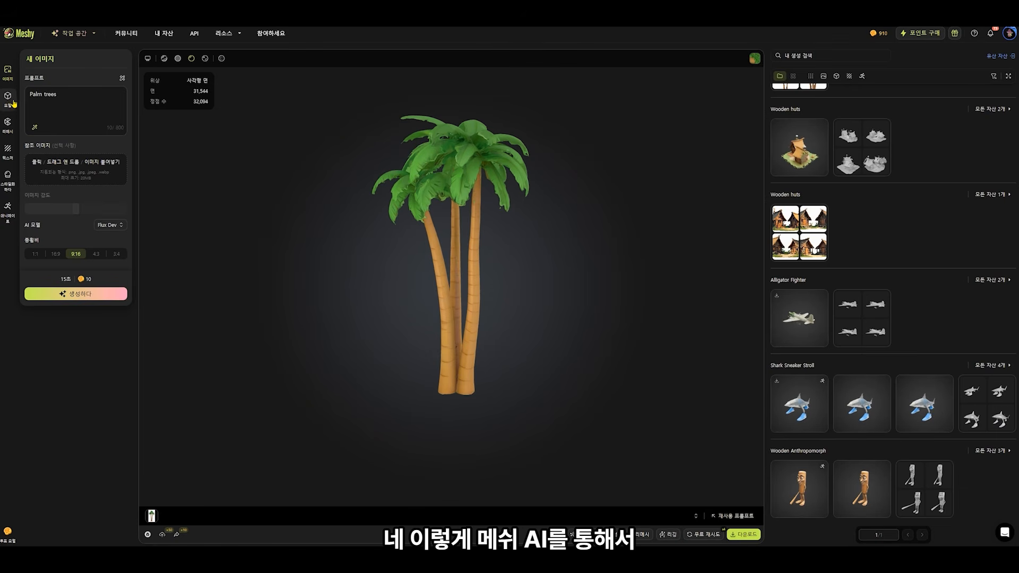
Return to the new model settings and review the shark drafts, wooden character drafts, textured shark and its walking animation.
click(8, 97)
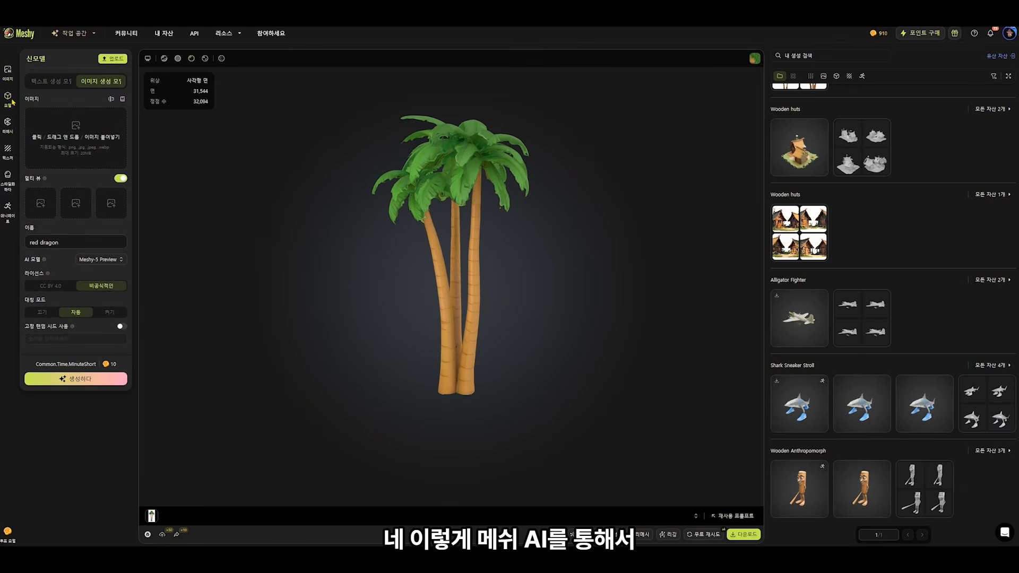
click(987, 404)
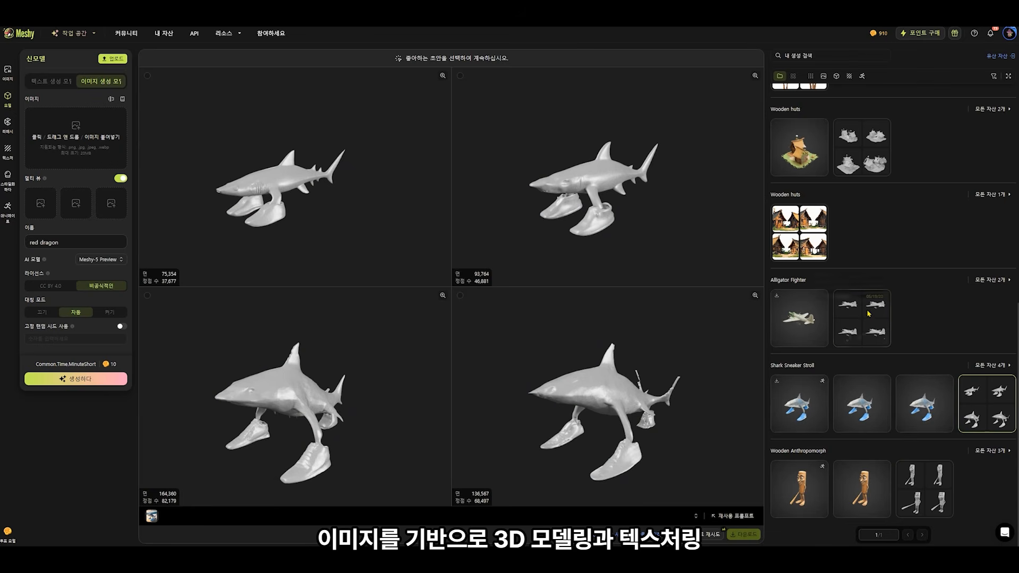
click(937, 481)
click(862, 404)
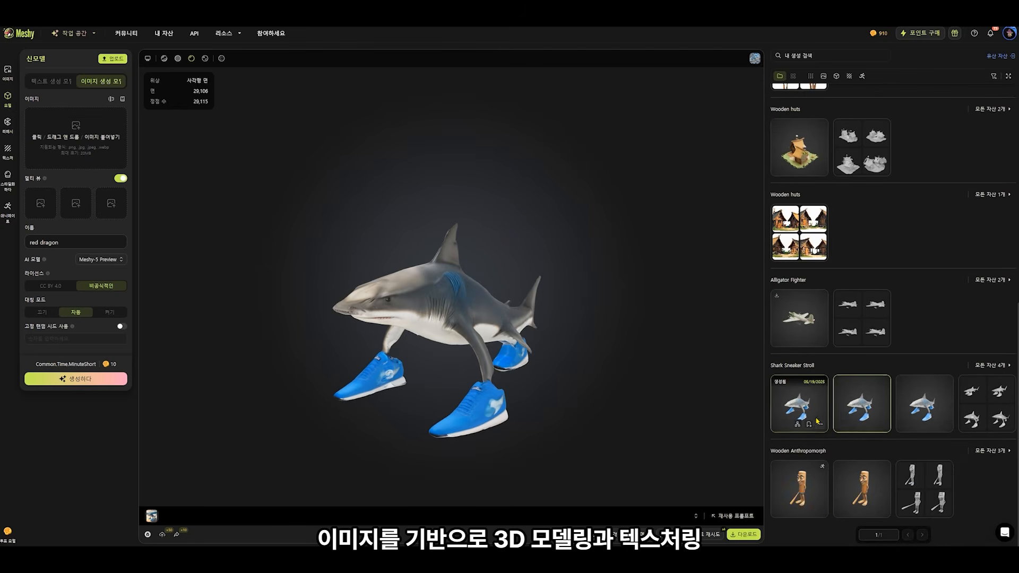
click(817, 421)
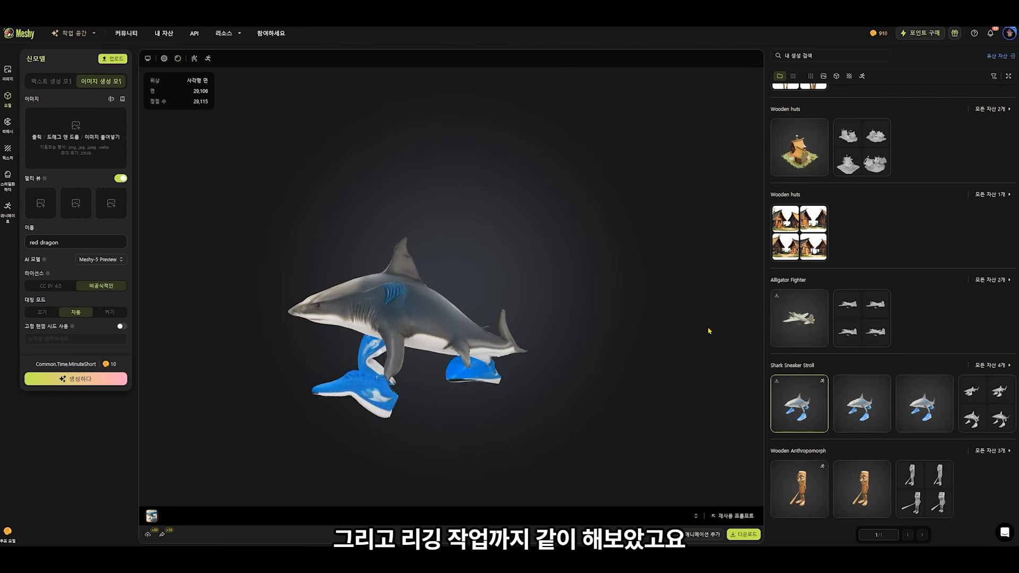
Review the generated Wooden huts images, the Palm trees images, and the palm tree drafts and textured model.
scroll(902, 276, up, 1)
click(799, 273)
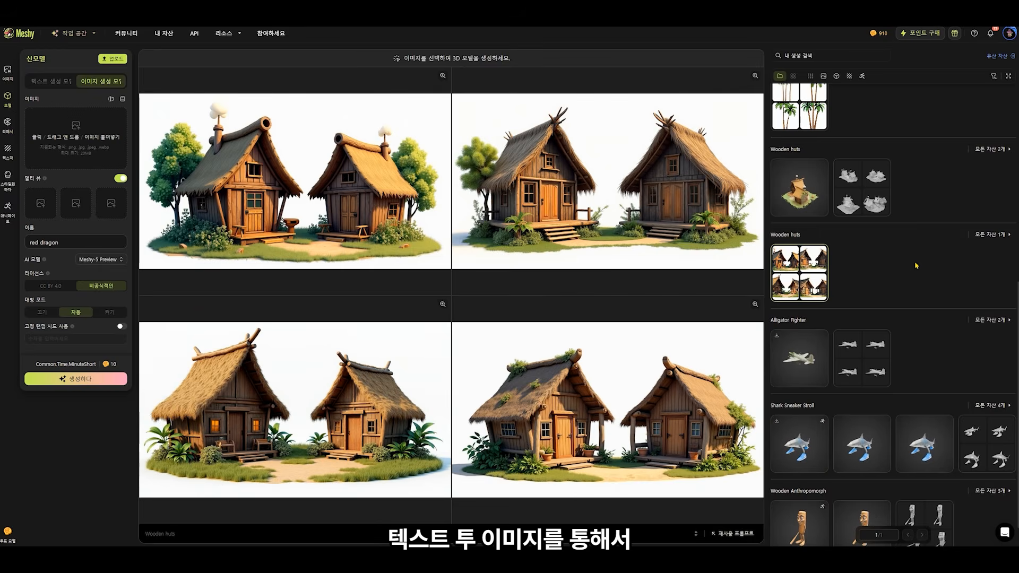
scroll(918, 266, up, 2)
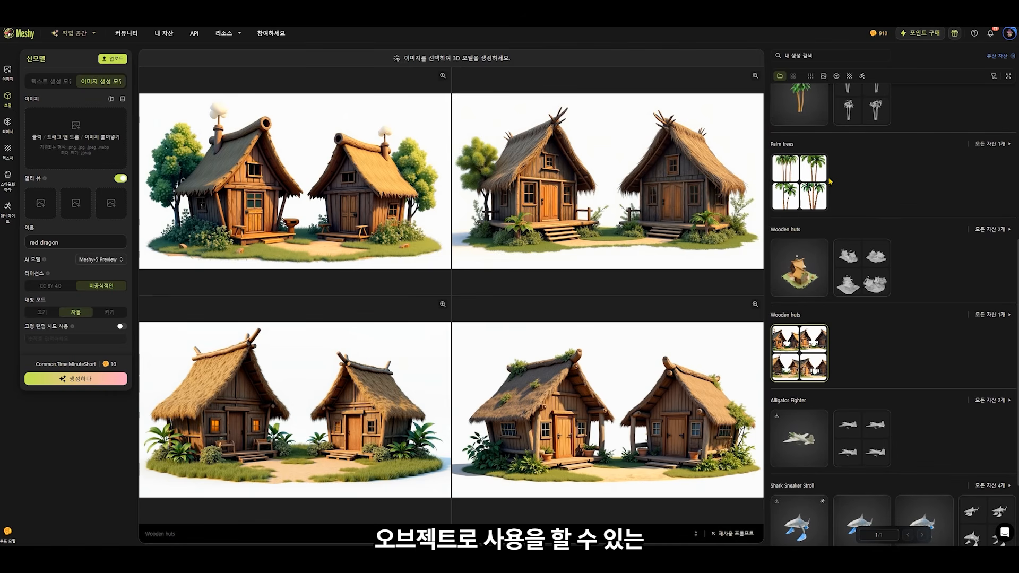
click(813, 176)
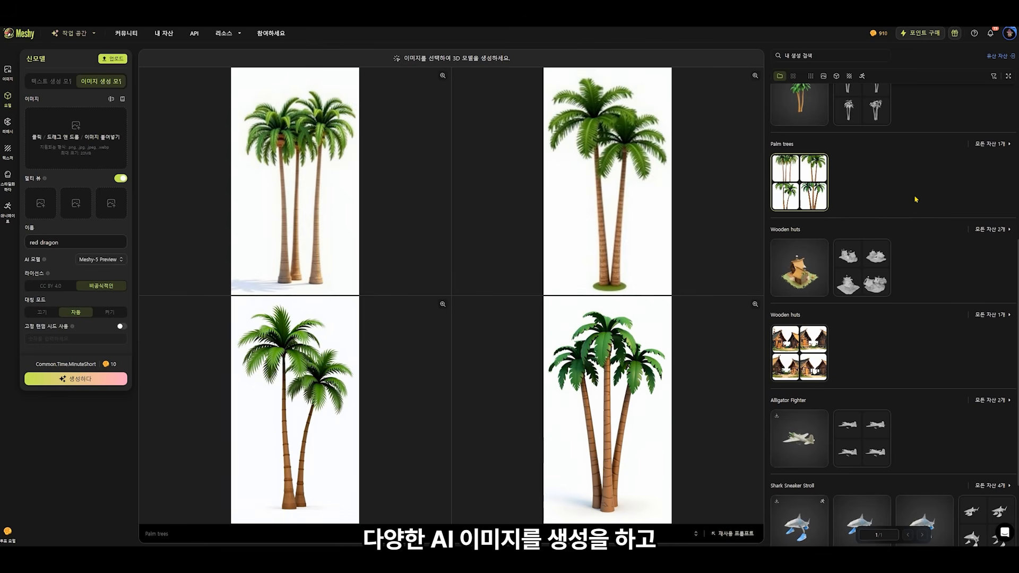
scroll(916, 199, up, 2)
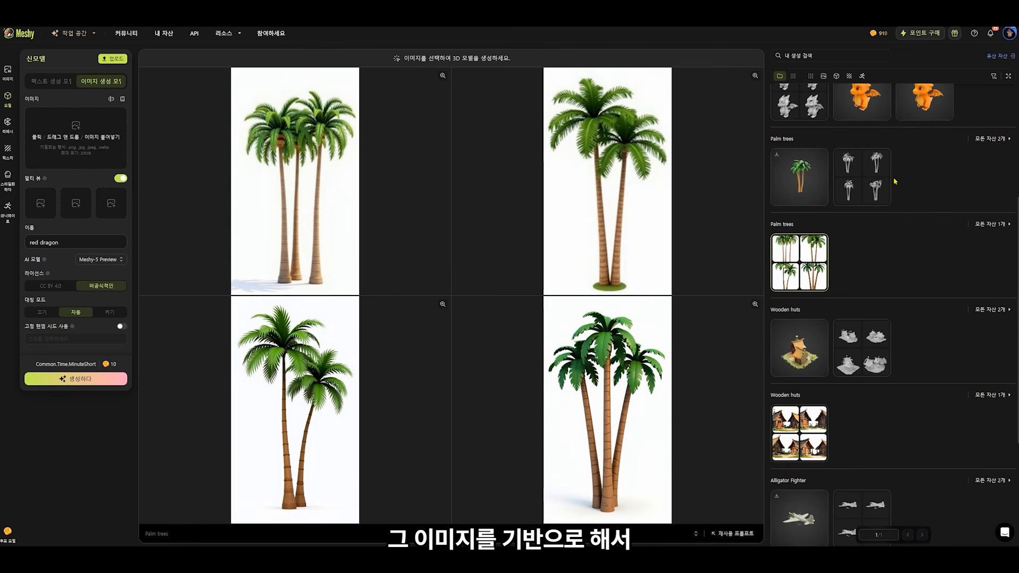
click(877, 171)
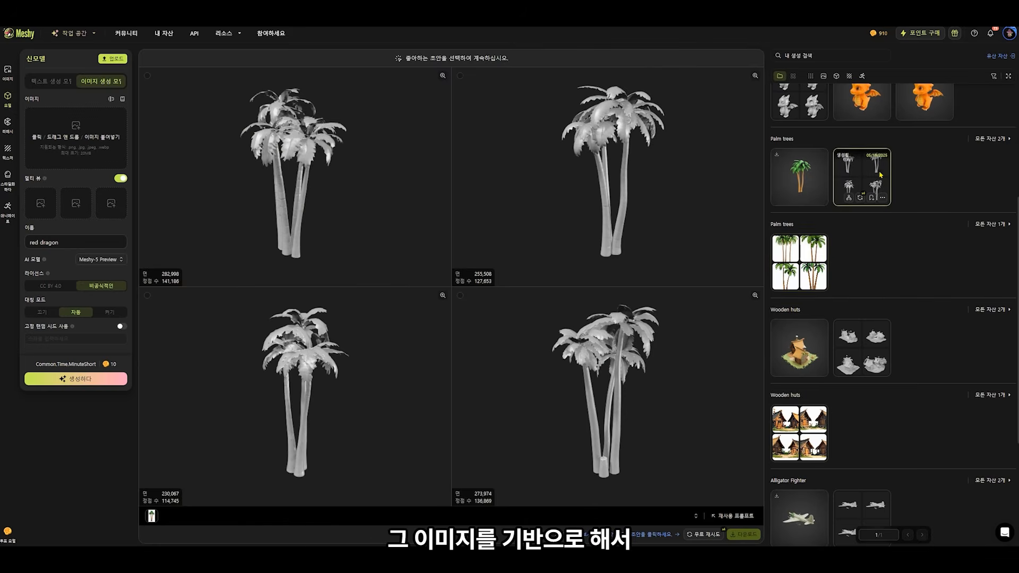
click(794, 181)
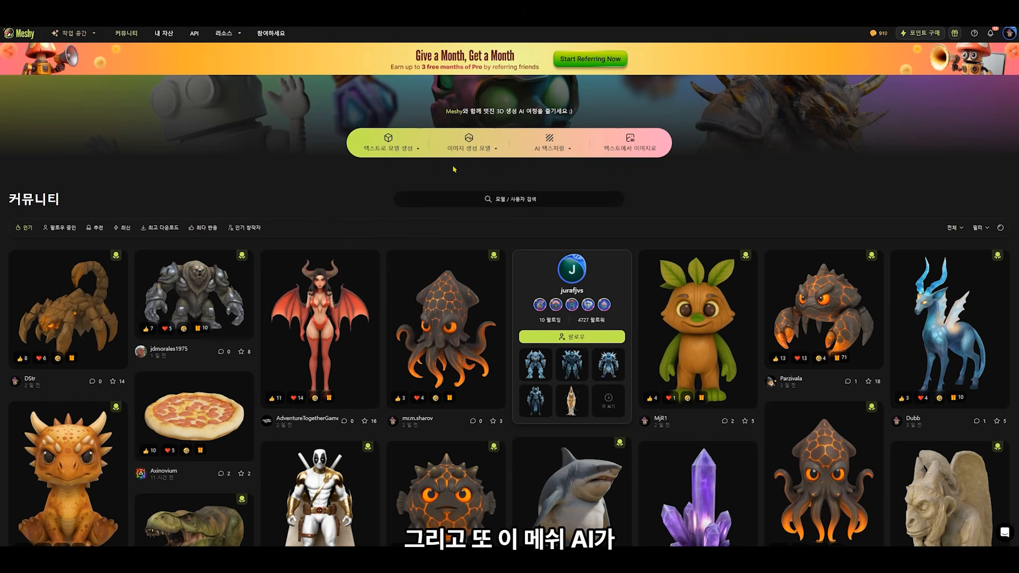
Browse the community models and search them for "jet".
scroll(454, 169, down, 10)
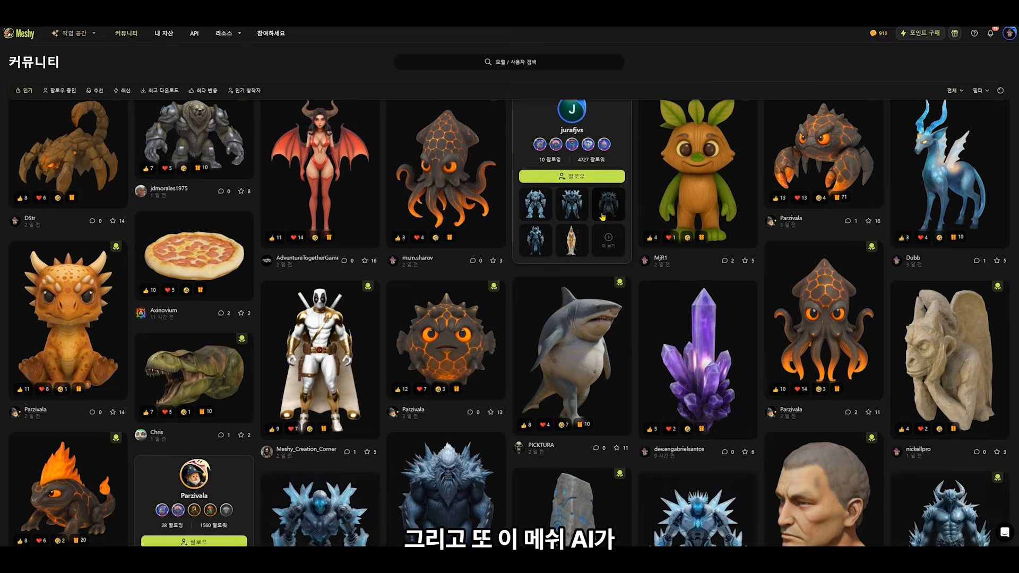
scroll(420, 235, up, 10)
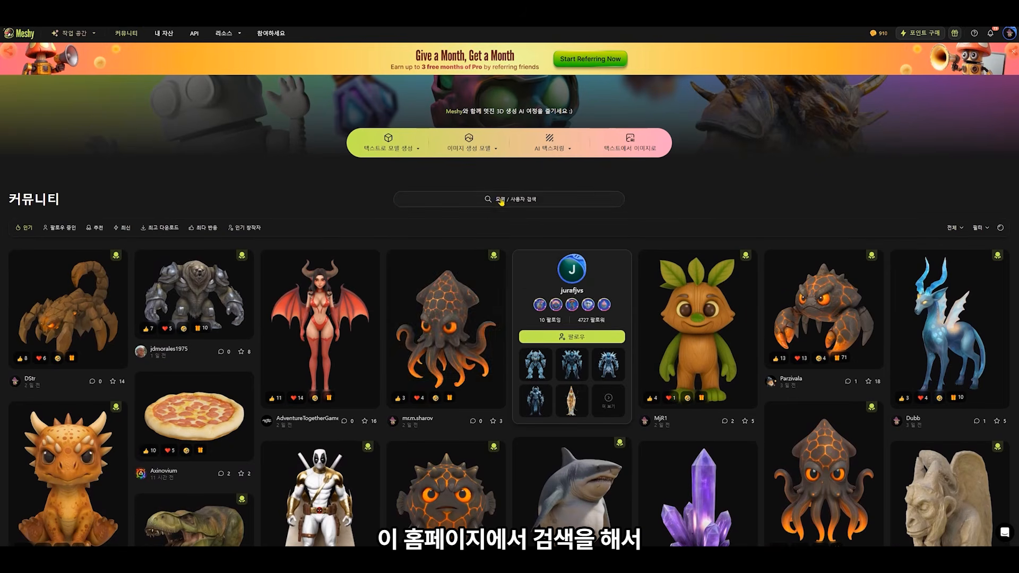
click(501, 201)
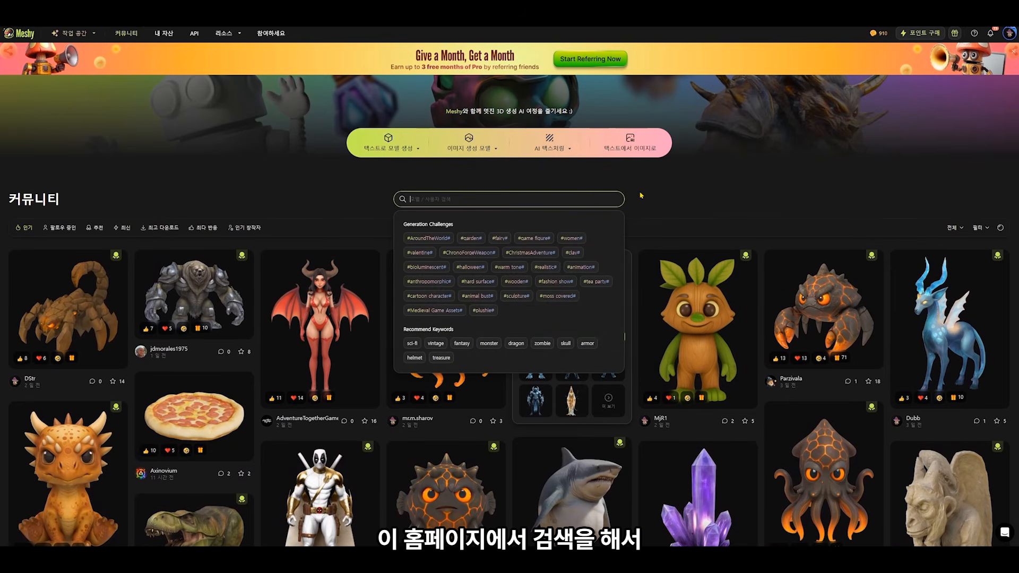
text(ㅓ)
key(BackSpace)
text(je)
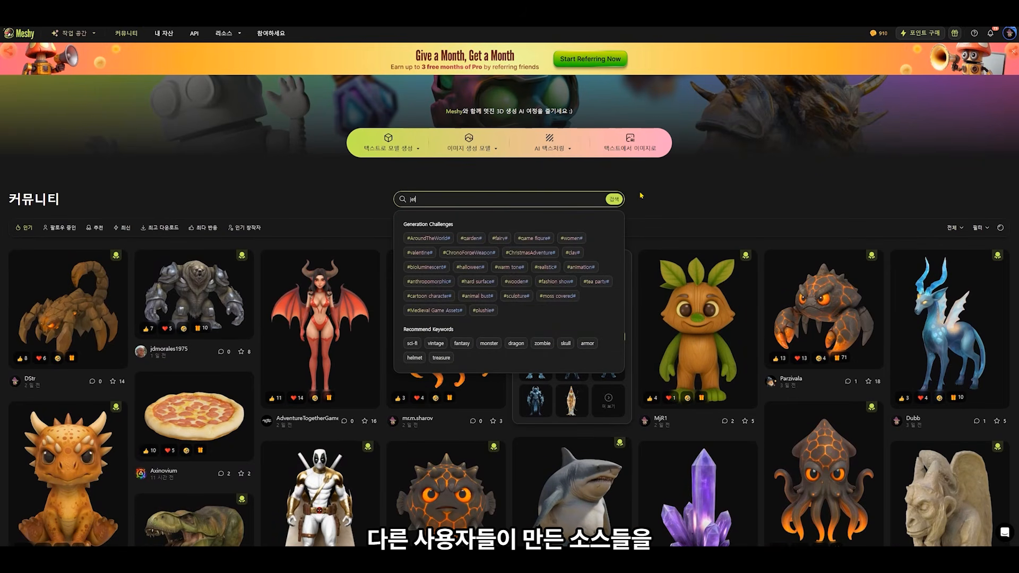
text(t)
key(Return)
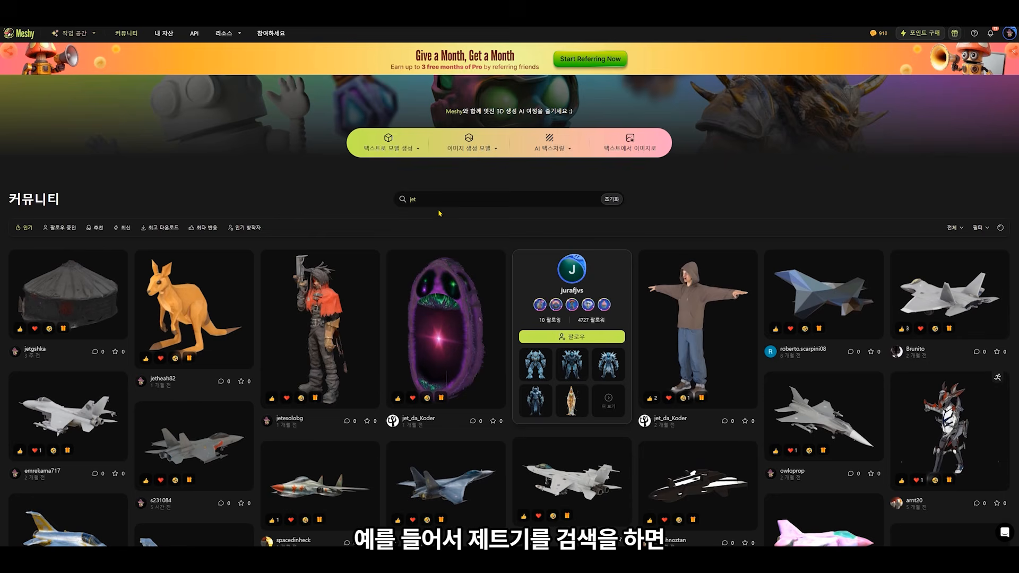
Look through the jet models and open the high detail fighter jet airplane to inspect it from another angle.
scroll(410, 209, down, 10)
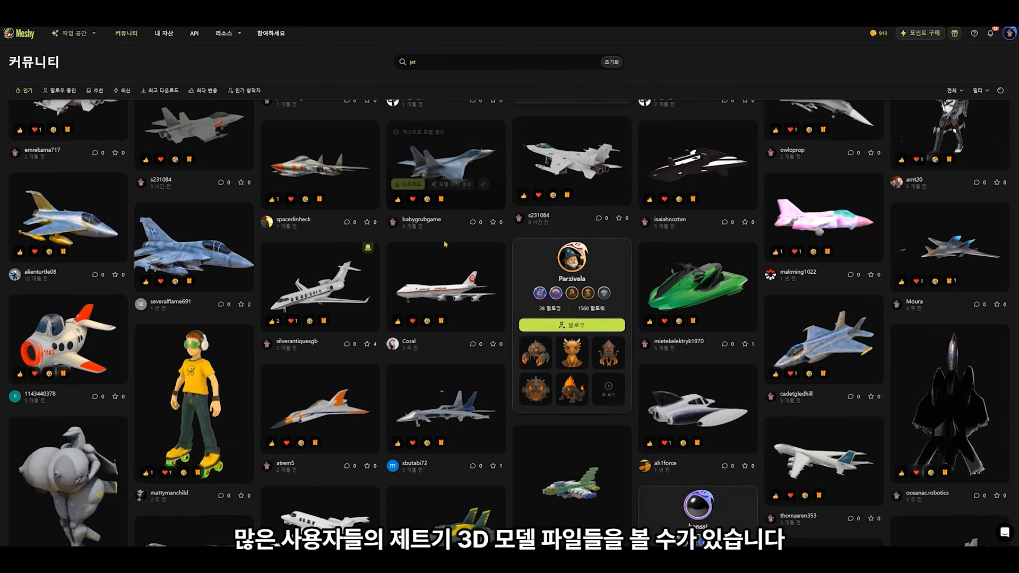
scroll(552, 409, down, 15)
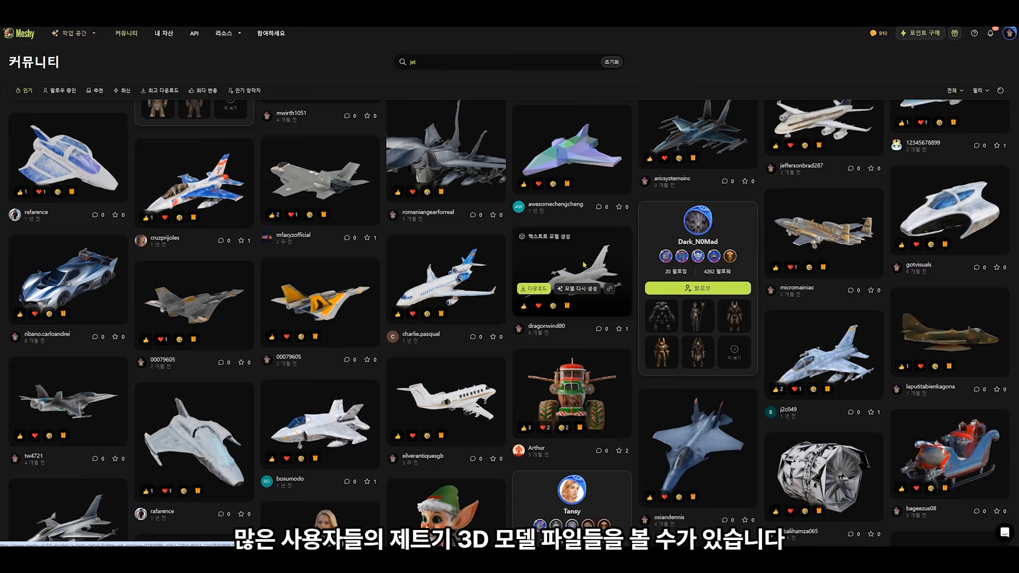
click(584, 264)
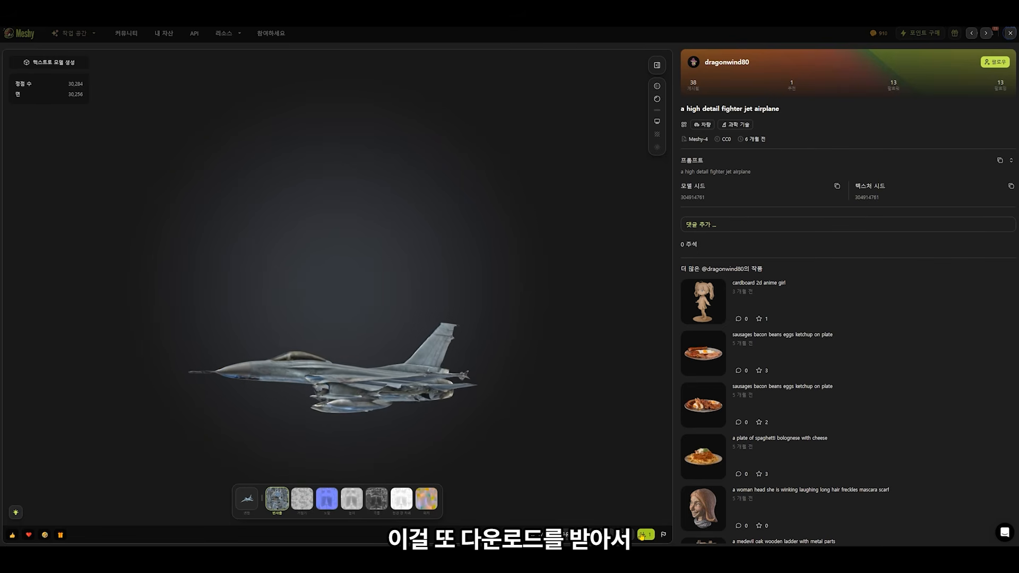
drag(297, 417, 580, 411)
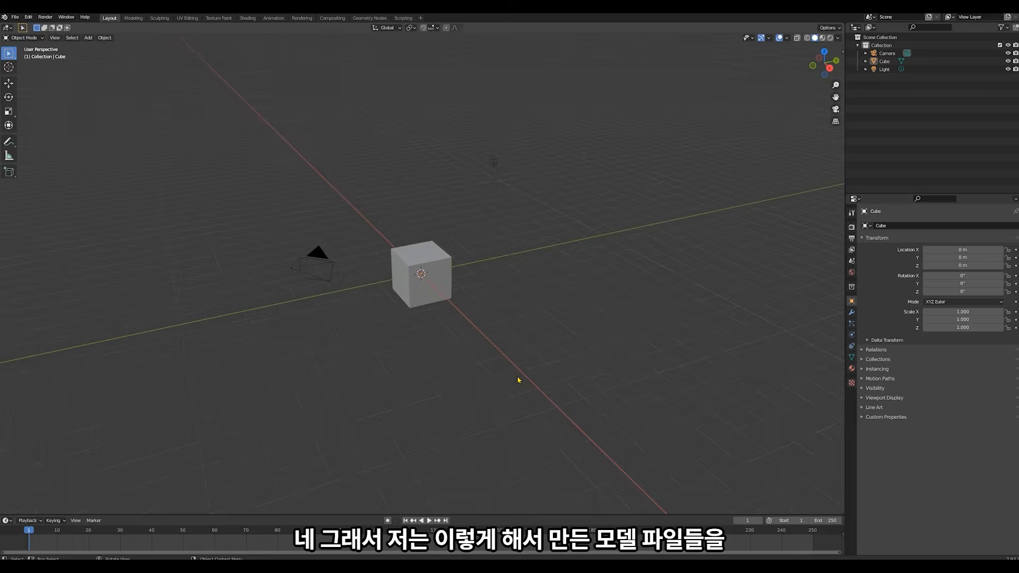
Switch to Blender and delete the default camera, cube and light from the scene.
scroll(517, 376, up, 2)
scroll(517, 376, down, 1)
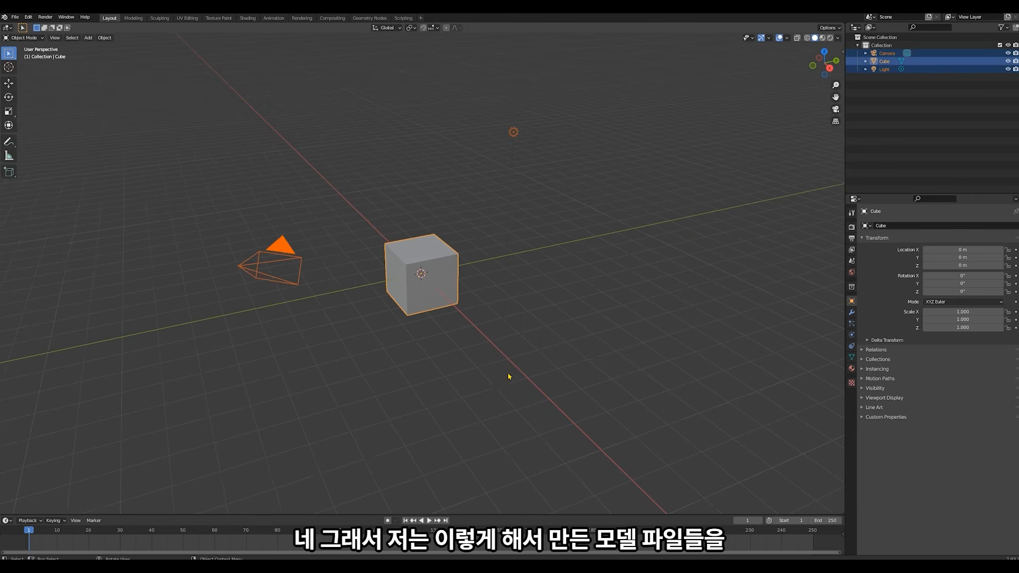
key(Delete)
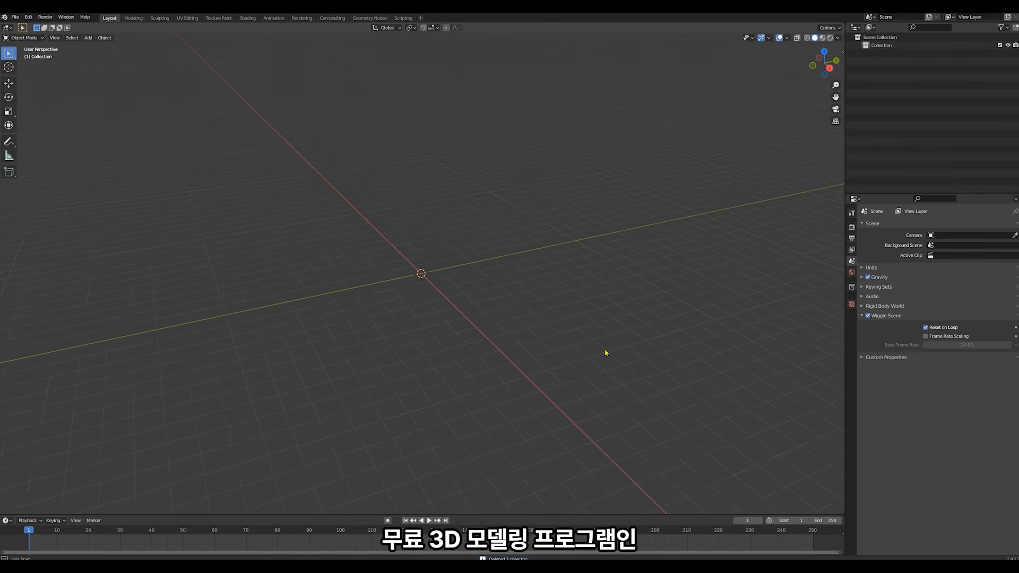
middle_drag(562, 354, 558, 354)
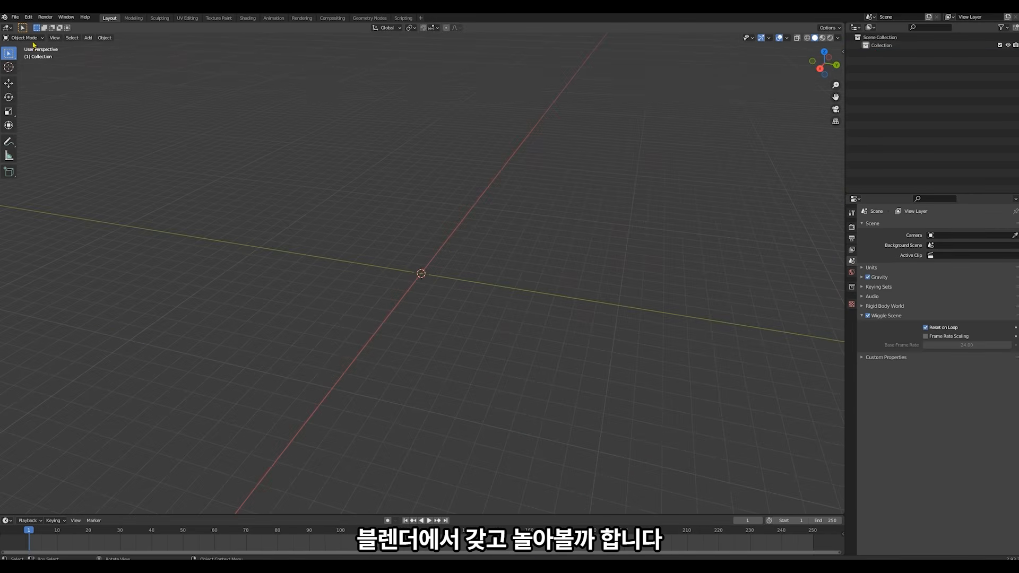
Import the rigged wooden character holding the bat into the empty scene.
click(15, 17)
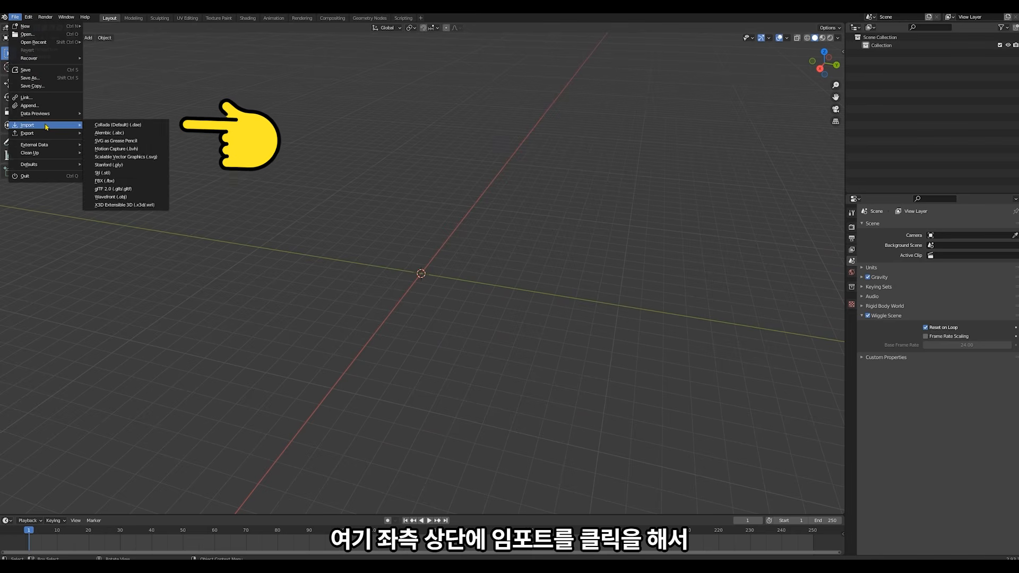
mouse_move(49, 133)
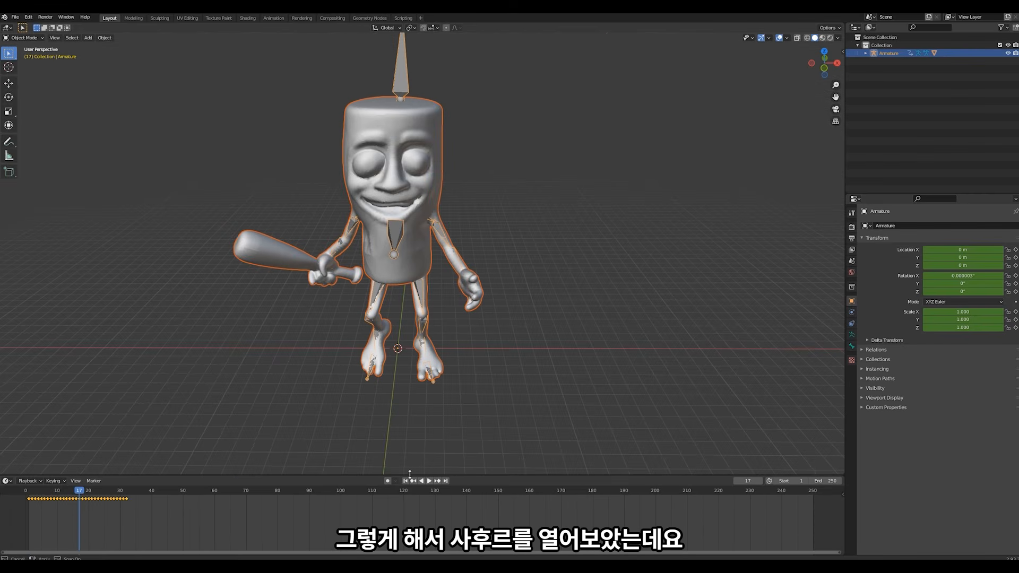
middle_drag(471, 396, 483, 396)
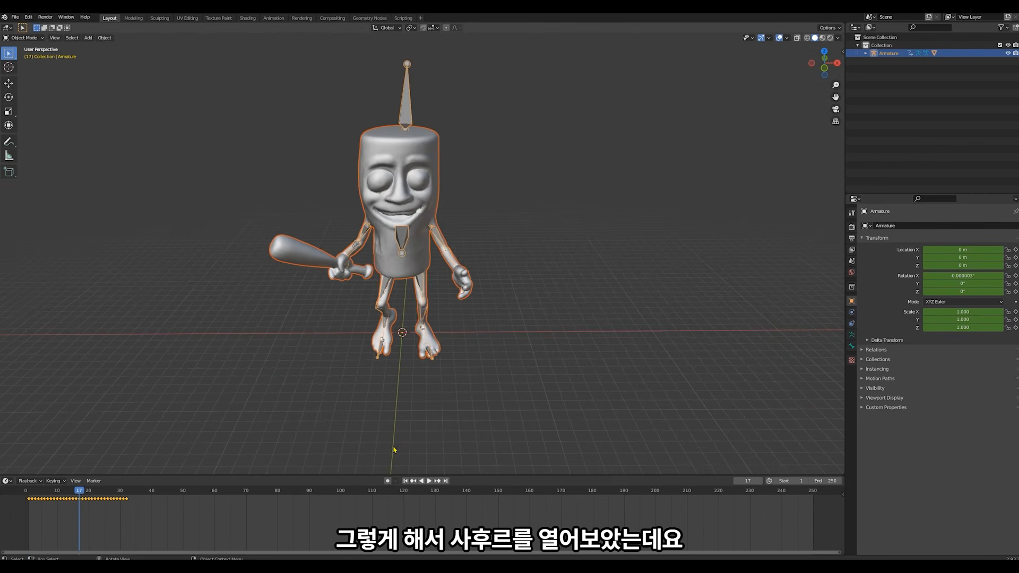
Scrub the character's animation to frame 30 and display its textures with Material Preview shading.
drag(27, 492, 120, 492)
middle_drag(583, 368, 496, 355)
click(496, 356)
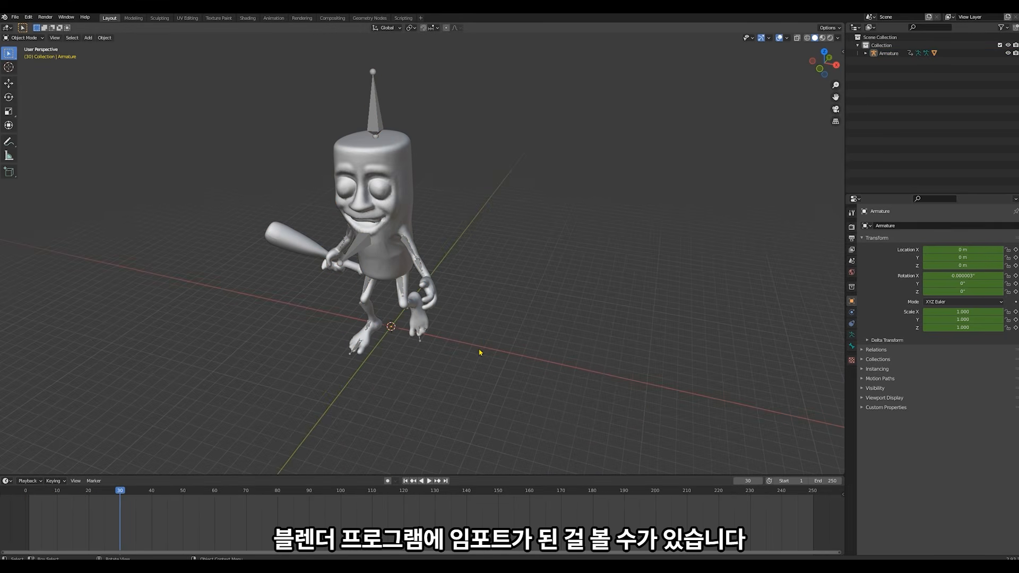
key(z)
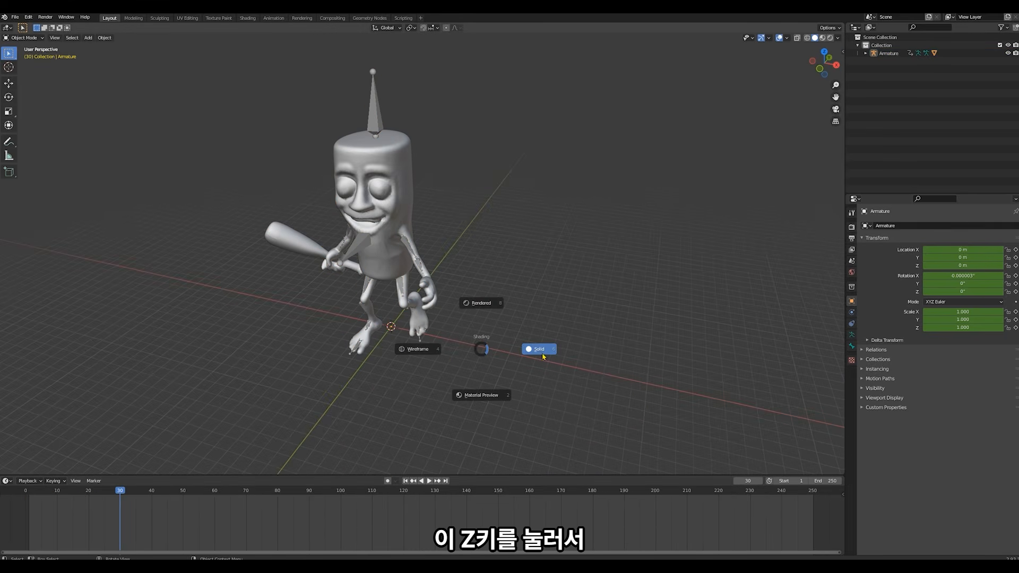
click(480, 395)
middle_drag(435, 367, 454, 360)
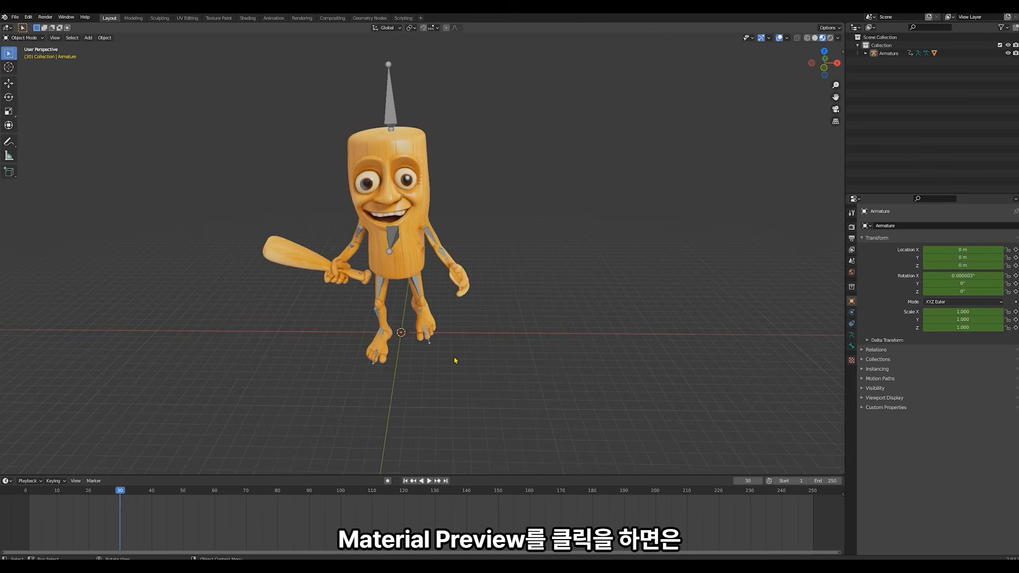
Scrub the walking animation and temporarily hide the wooden character's mesh to examine its bones and joints.
drag(120, 493, 19, 496)
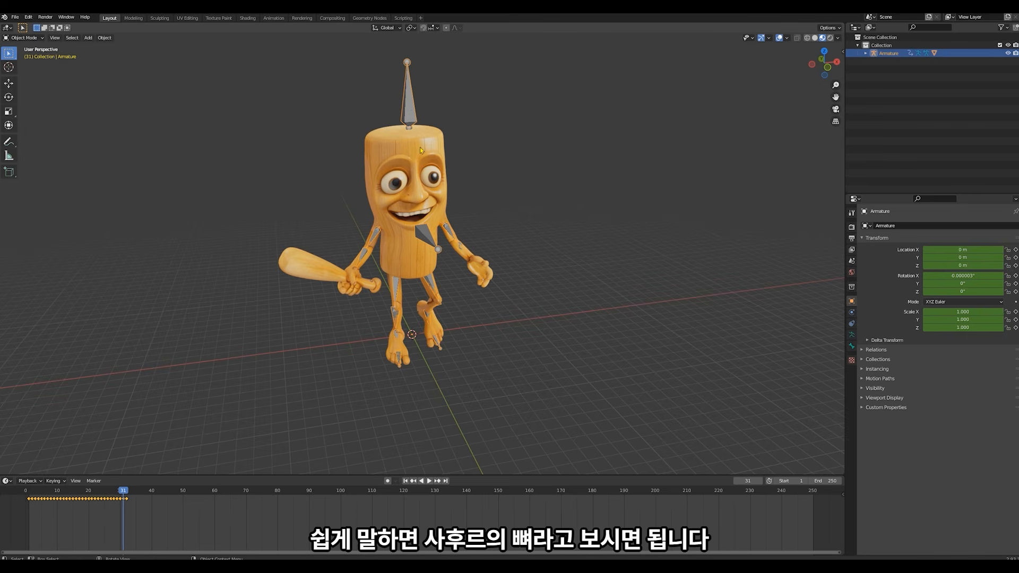
middle_drag(470, 203, 504, 214)
key(h)
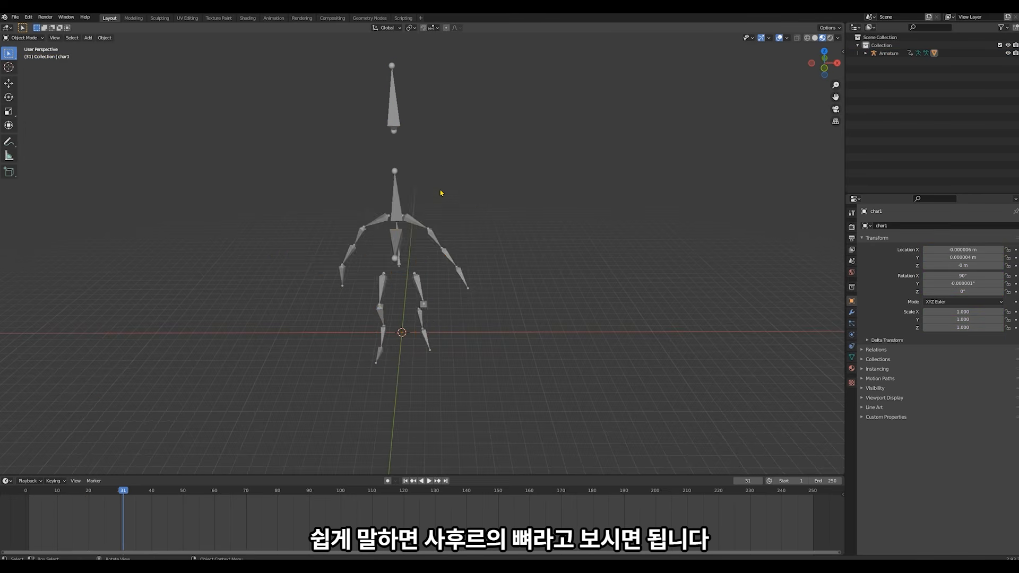
middle_drag(441, 193, 439, 250)
click(474, 227)
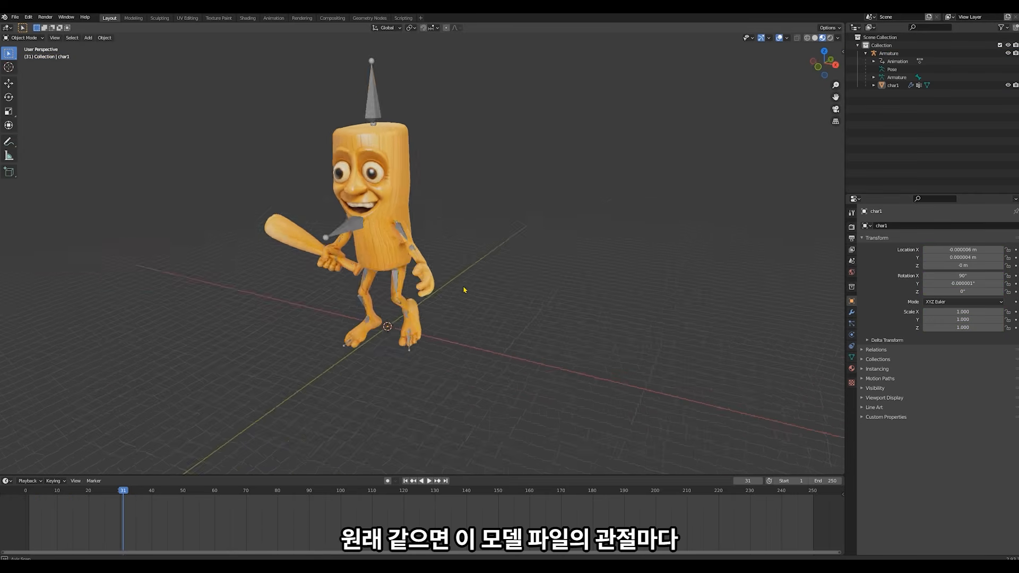
middle_drag(463, 289, 483, 293)
scroll(482, 293, up, 3)
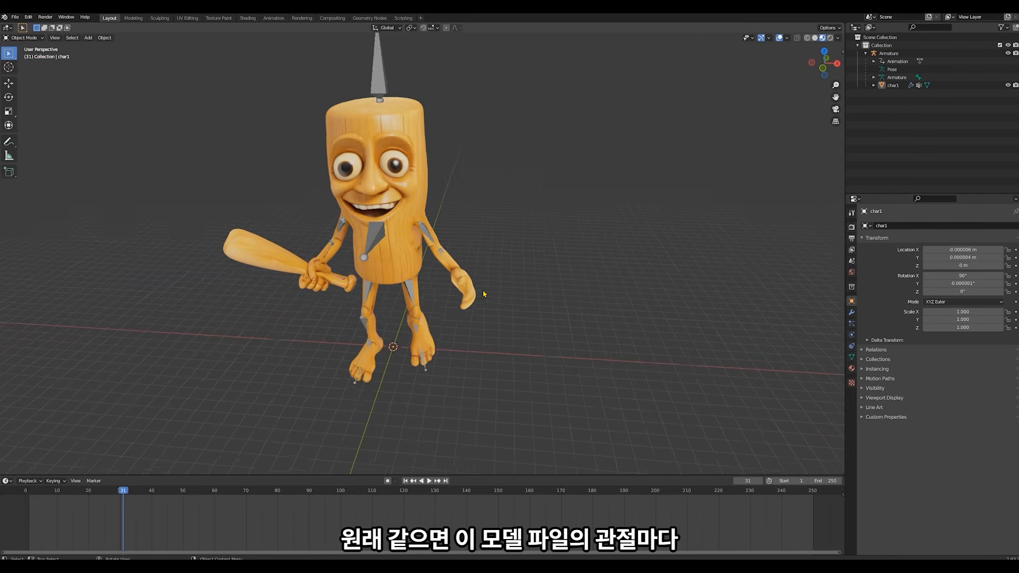
middle_drag(262, 230, 275, 223)
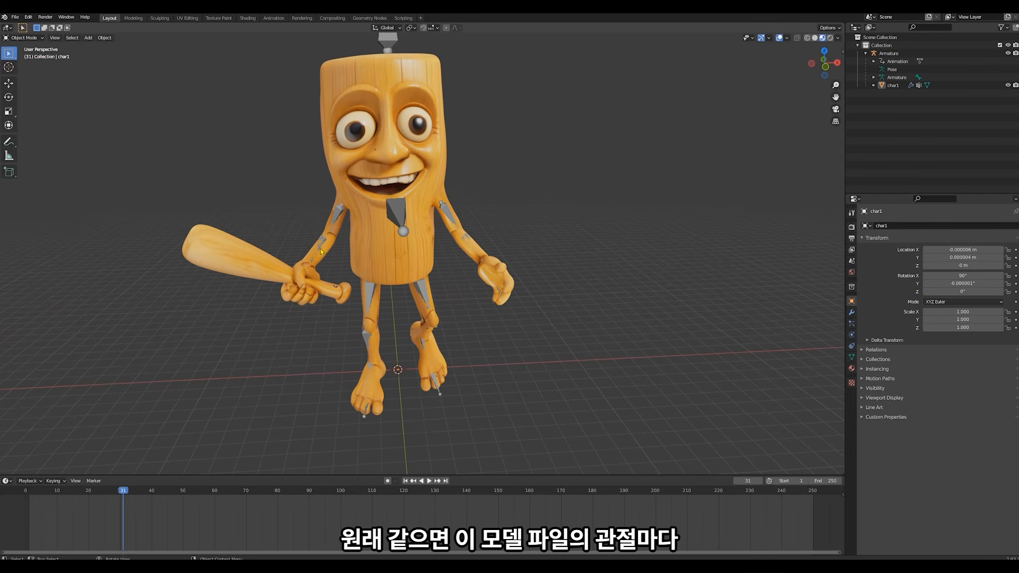
middle_drag(495, 232, 478, 234)
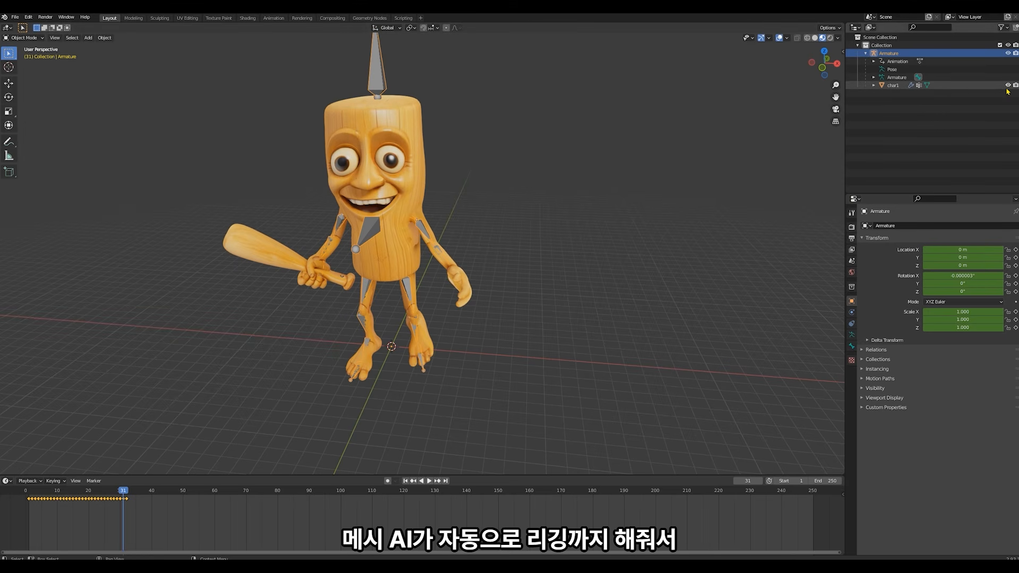
Hide the char1 mesh to view the armature from several angles, show the mesh again, and go to frame 30.
click(1009, 85)
middle_drag(587, 260, 375, 199)
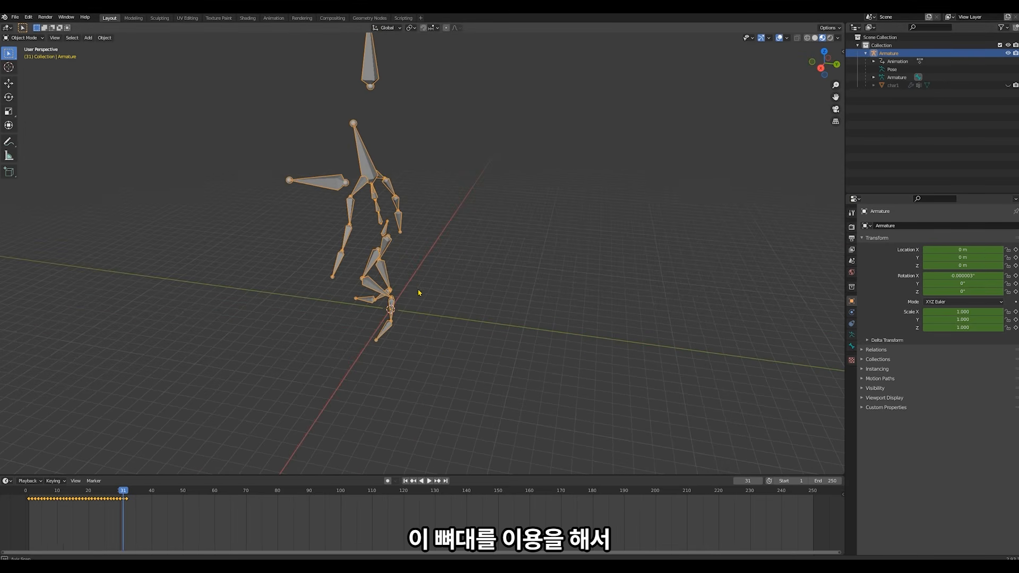
middle_drag(419, 293, 483, 290)
click(1009, 85)
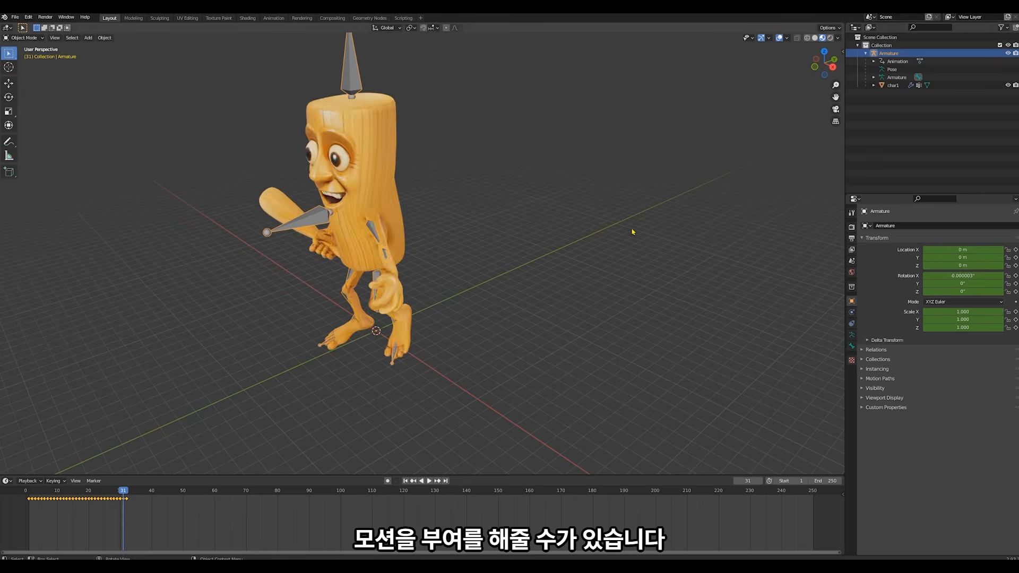
click(122, 513)
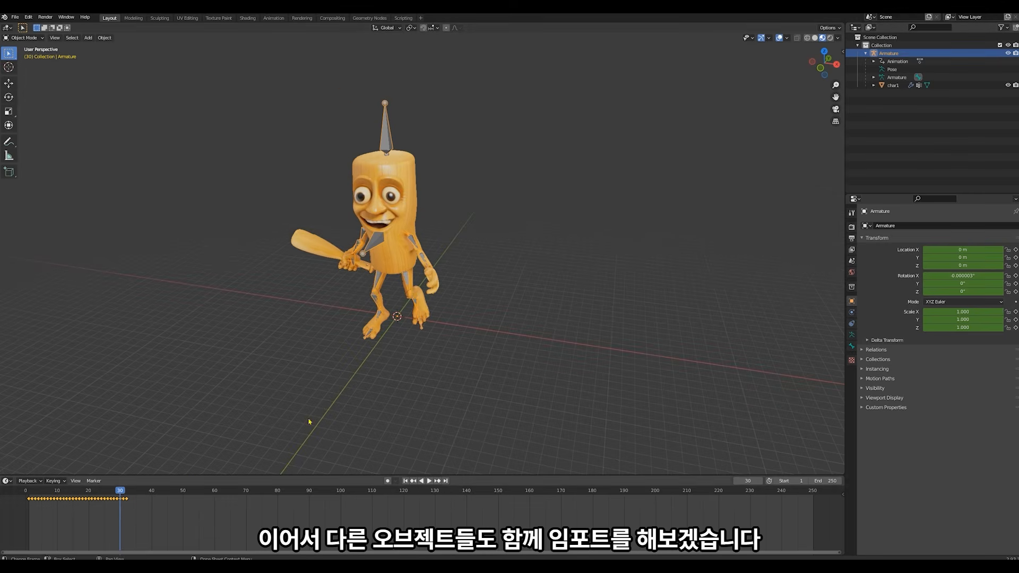
middle_drag(309, 422, 494, 345)
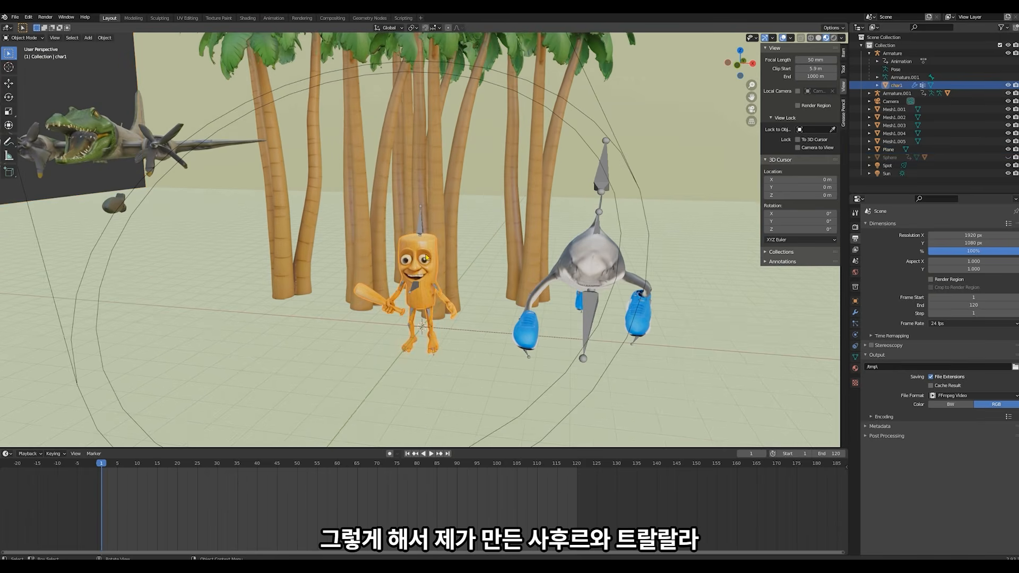
Examine the assembled scene with the crocodile plane, wooden character, shark and palm trees, and play its animation.
scroll(426, 258, down, 2)
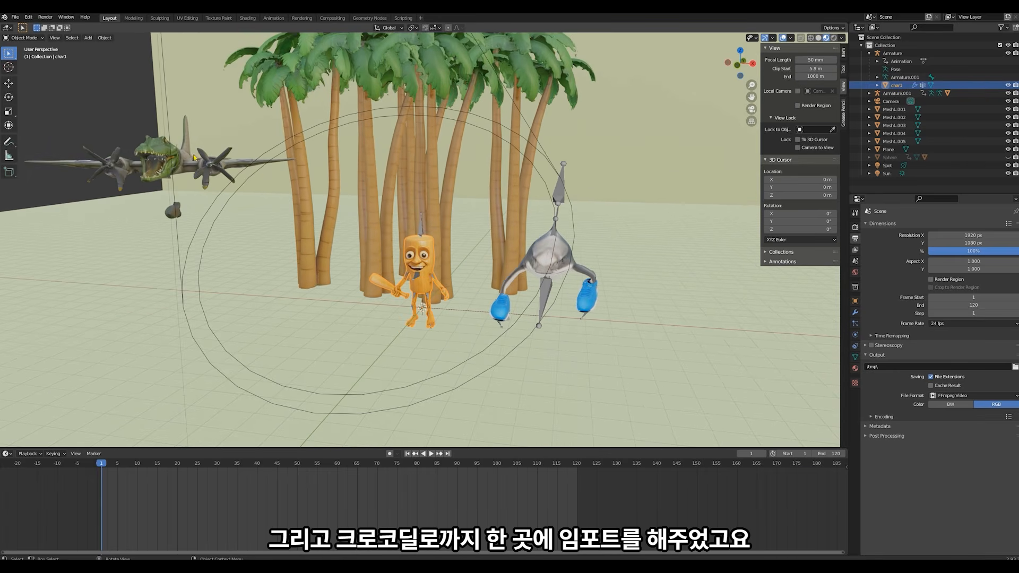
middle_drag(348, 303, 423, 329)
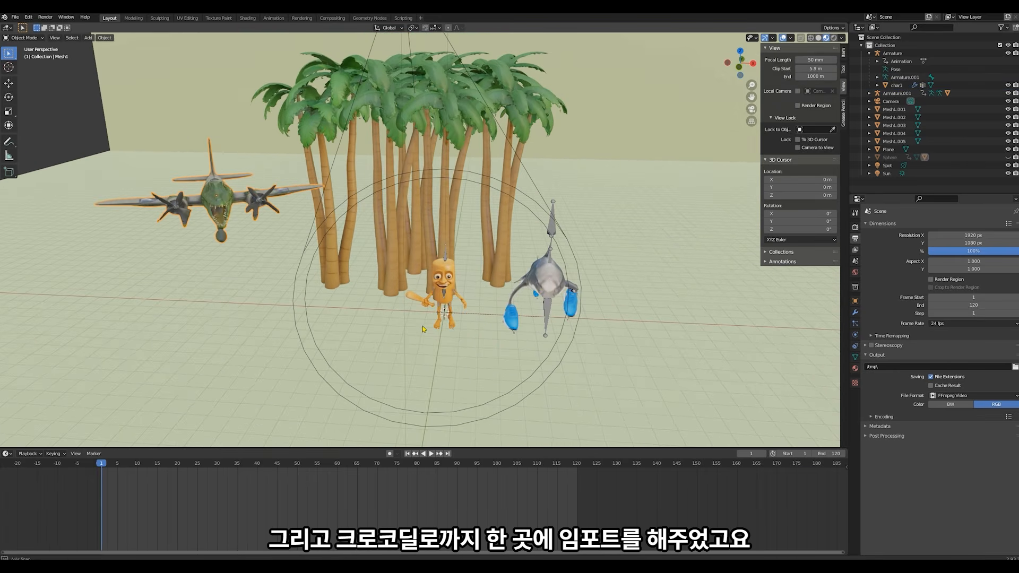
middle_drag(597, 209, 467, 154)
click(449, 140)
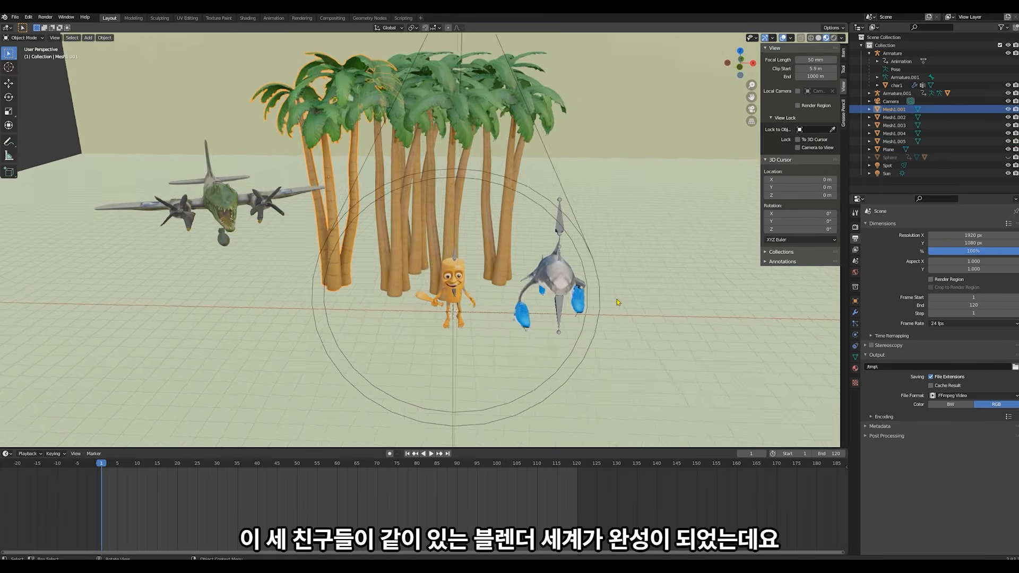
middle_drag(618, 301, 609, 302)
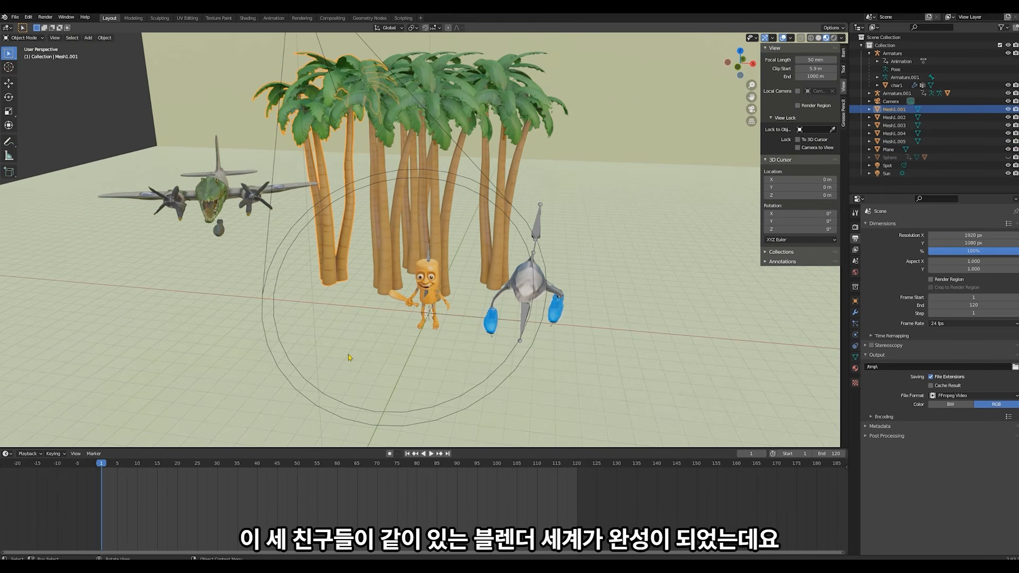
middle_drag(348, 357, 318, 353)
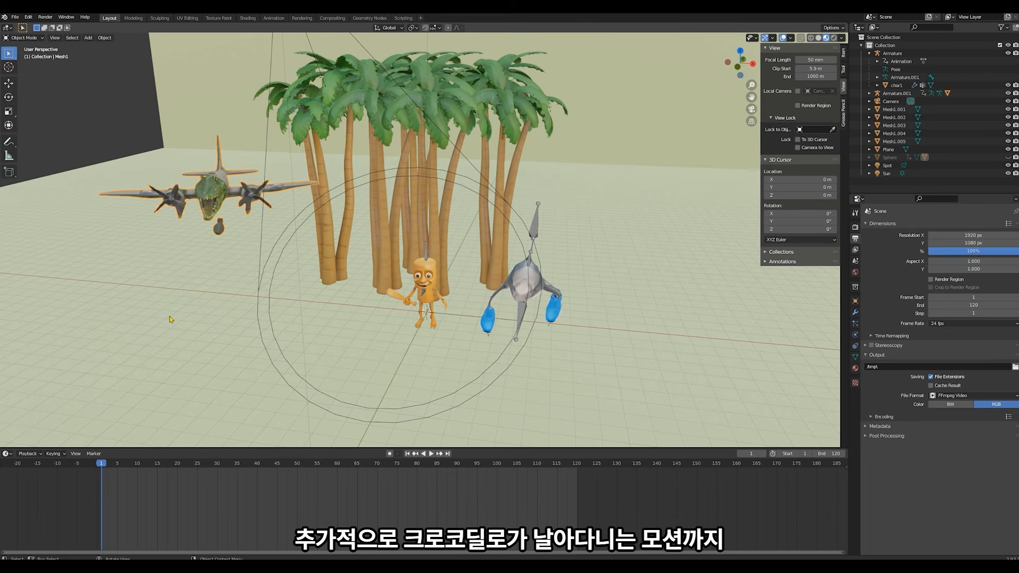
mouse_move(171, 320)
middle_down()
mouse_move(219, 336)
mouse_move(187, 316)
mouse_move(247, 320)
middle_up()
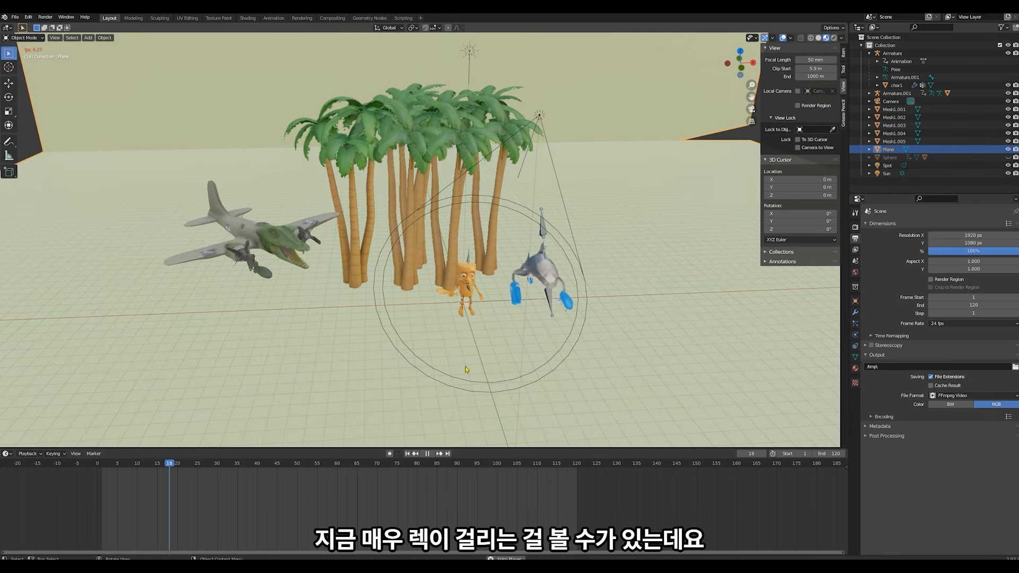
middle_drag(466, 377, 536, 324)
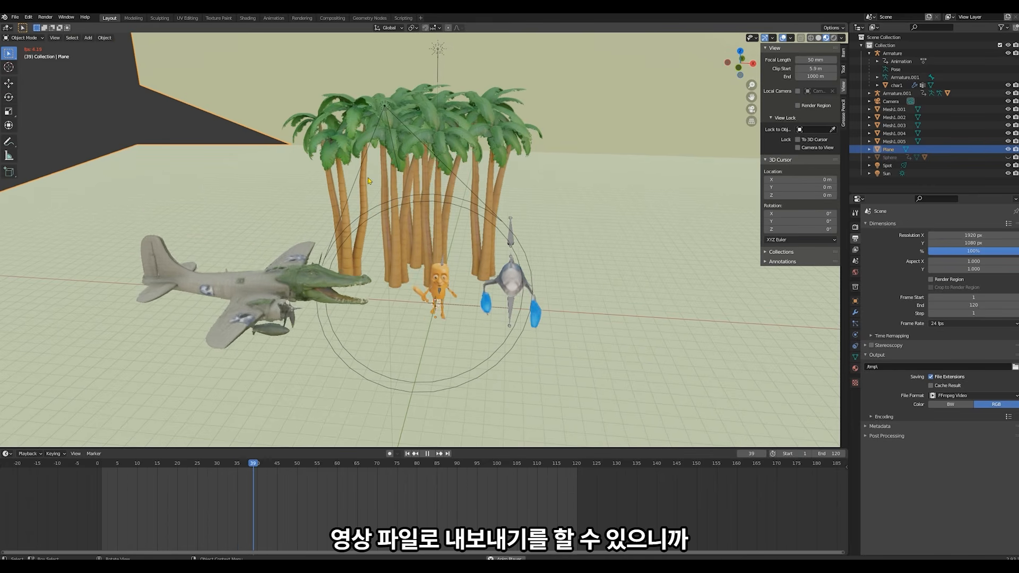
Pause the animation, switch the viewport to Solid shading, and play the scene again to view it from another angle.
key(space)
key(z)
click(613, 366)
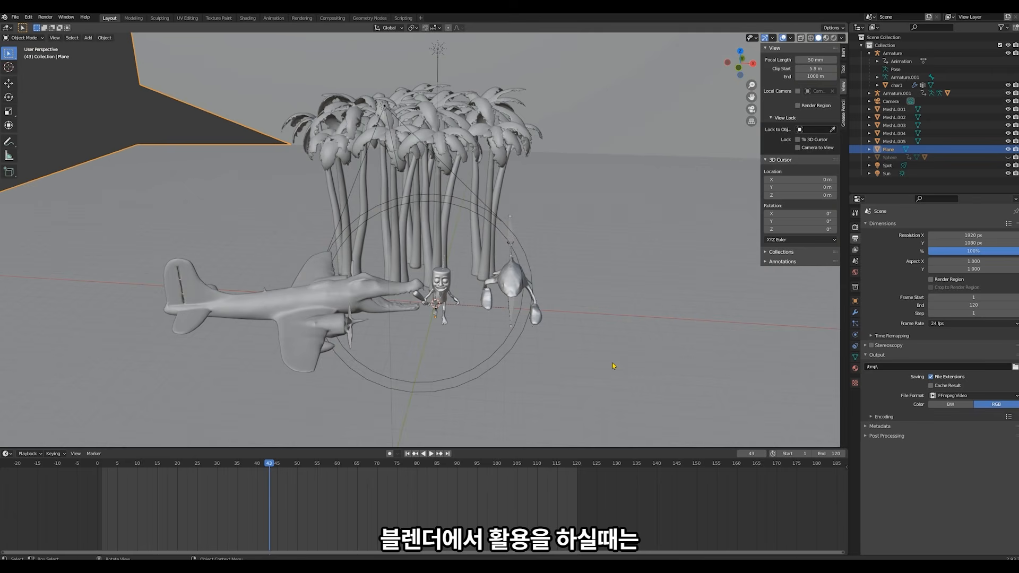
key(space)
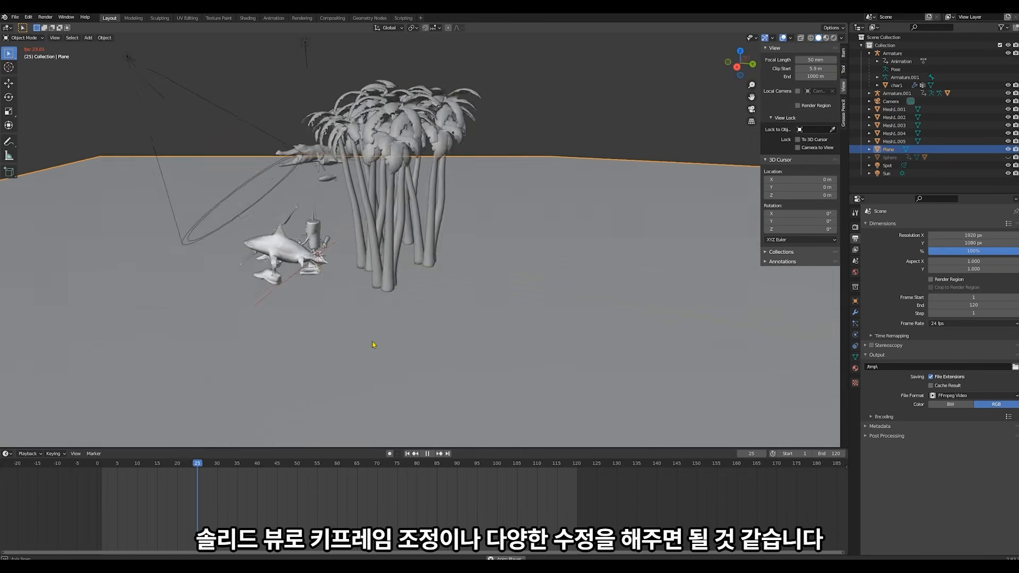
key(space)
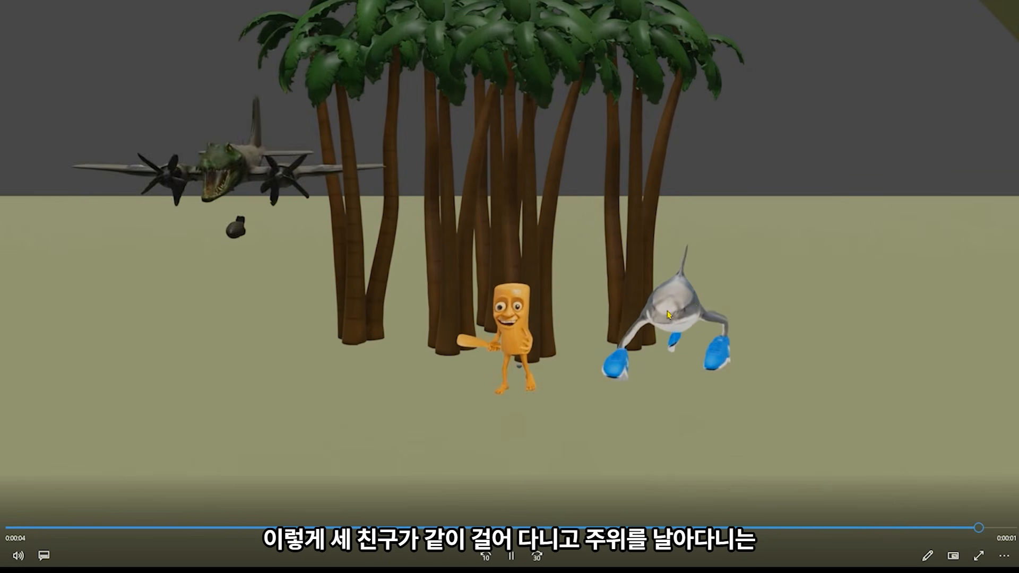
Switch to the media player and scrub through the exported animation video to review the three characters among the palm trees.
drag(45, 527, 1001, 529)
drag(19, 528, 881, 527)
drag(16, 527, 715, 524)
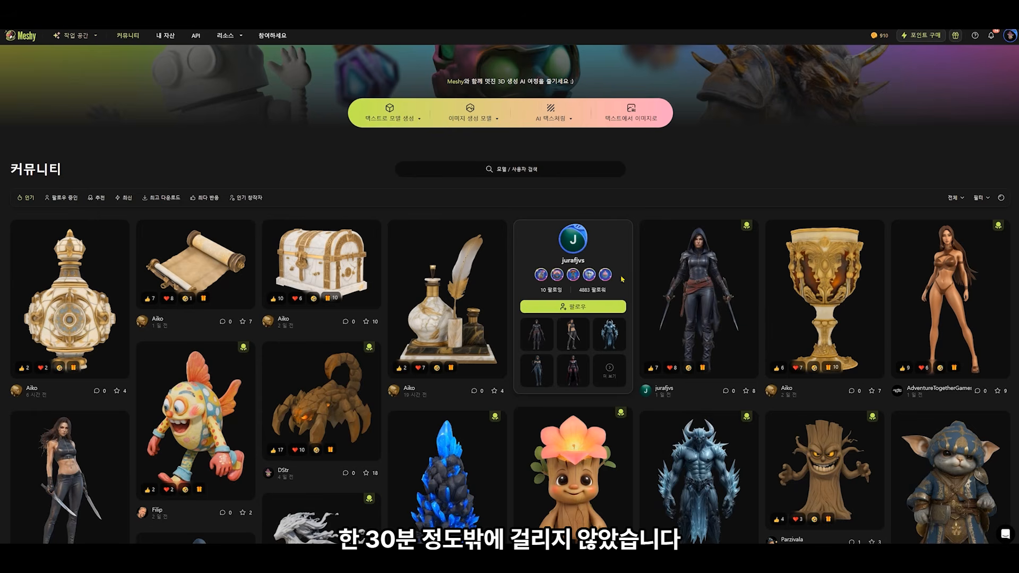
Switch to the Meshy community page, browse its models, and download the Blender plugin from the site's resources.
scroll(367, 286, down, 5)
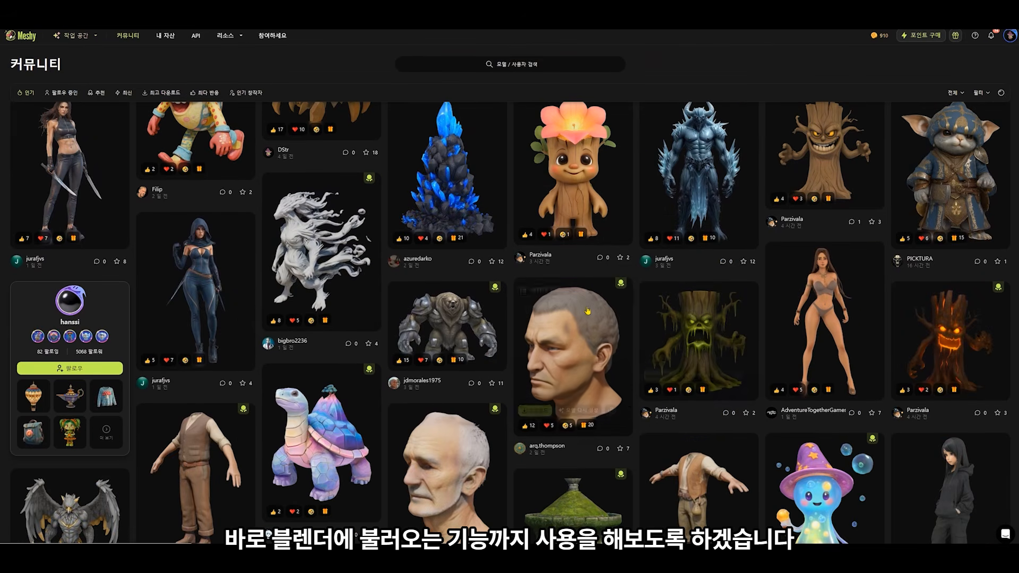
scroll(575, 319, down, 3)
scroll(401, 287, up, 10)
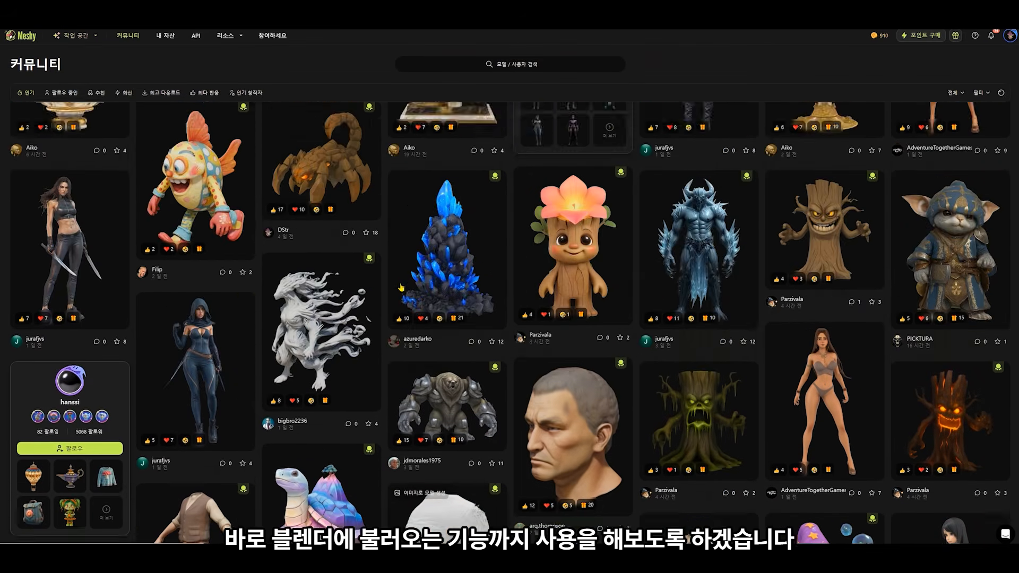
mouse_move(231, 43)
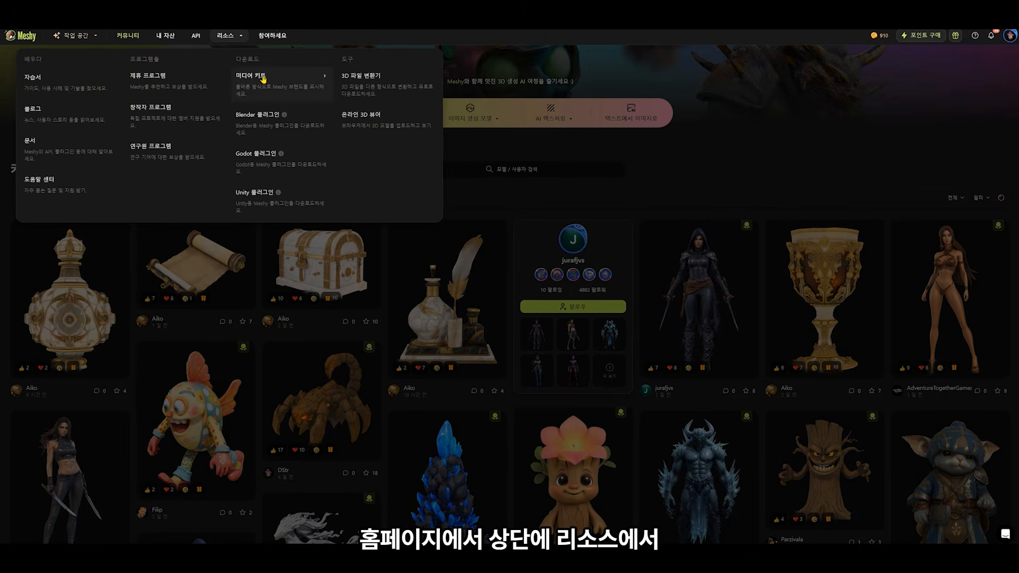
click(289, 122)
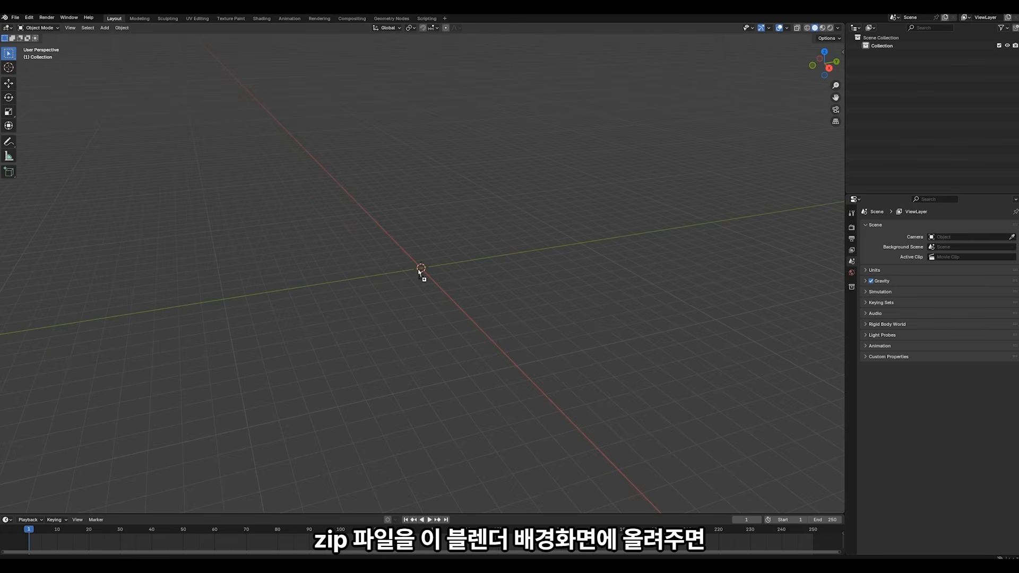
Install the plugin zip in Blender with User Default as the repository and the add-on enabled, and display the Meshy tools.
drag(418, 271, 427, 276)
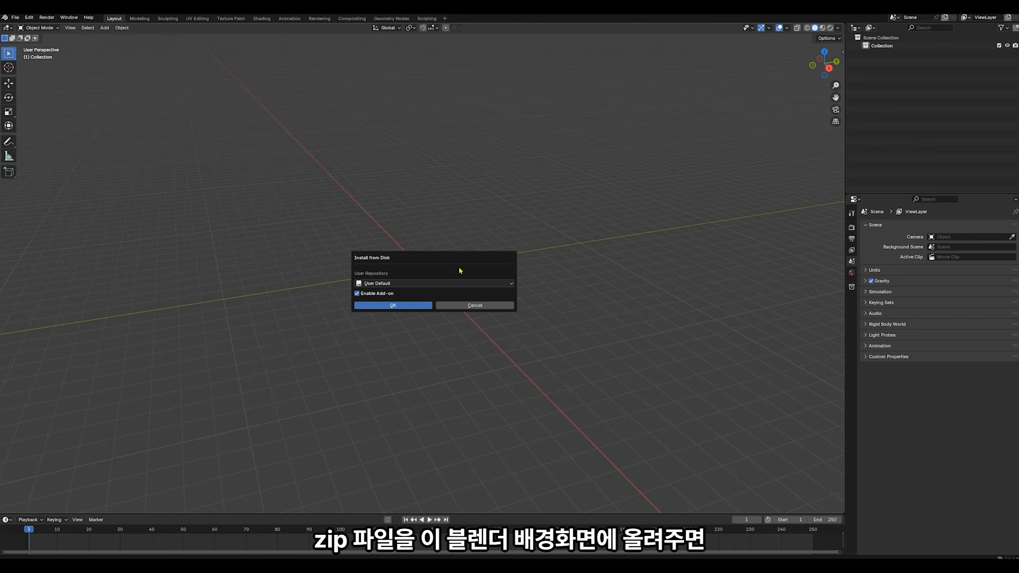
click(403, 305)
click(842, 52)
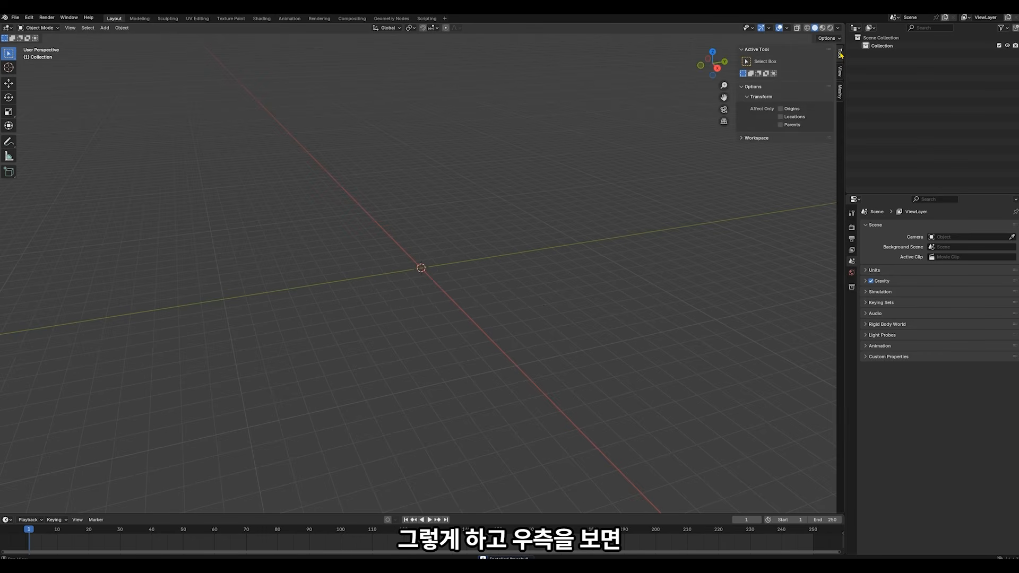
click(838, 92)
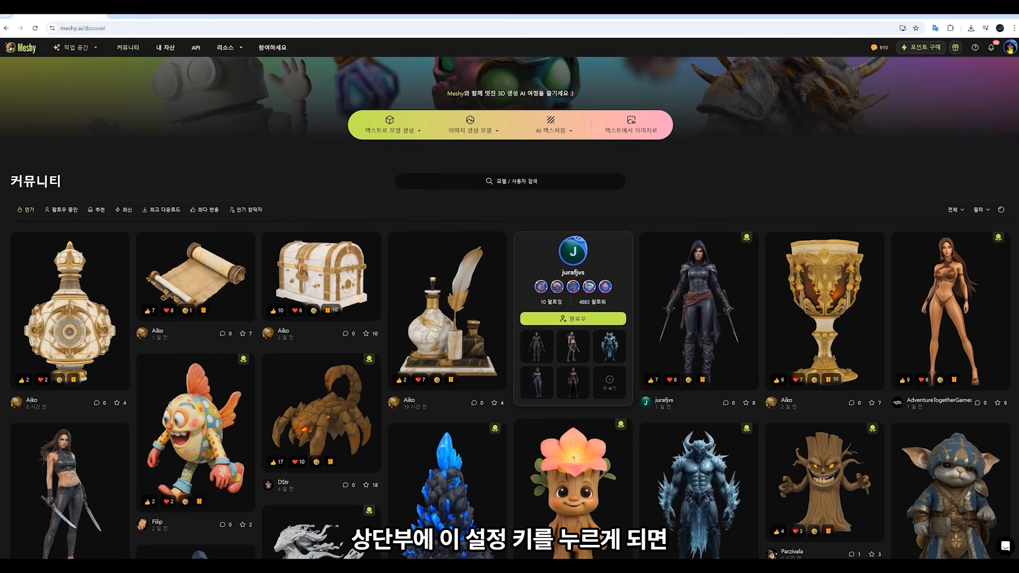
Open the account settings on the Meshy website and run the Meshy Bridge in Blender.
mouse_move(1010, 48)
click(914, 125)
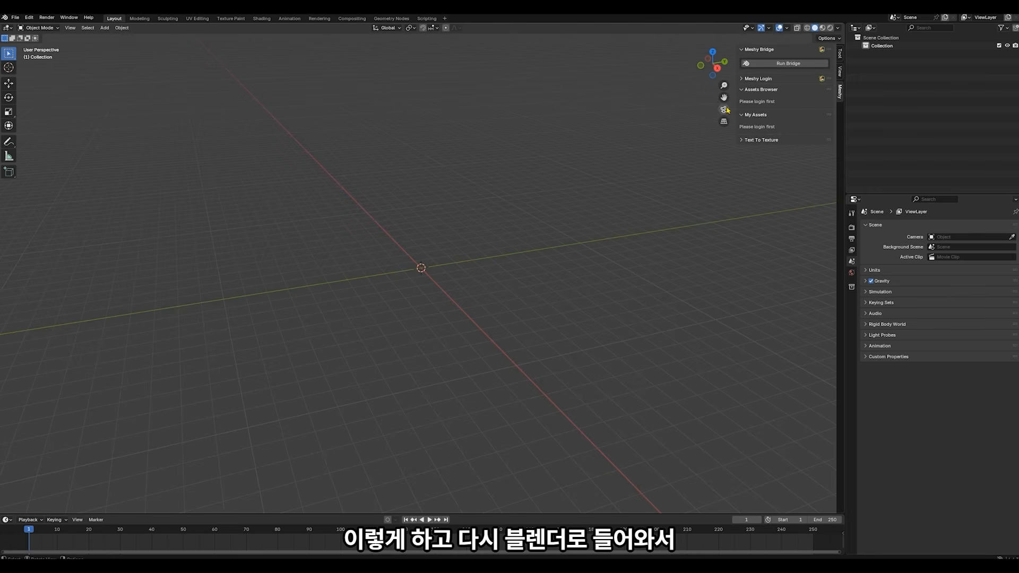
click(788, 64)
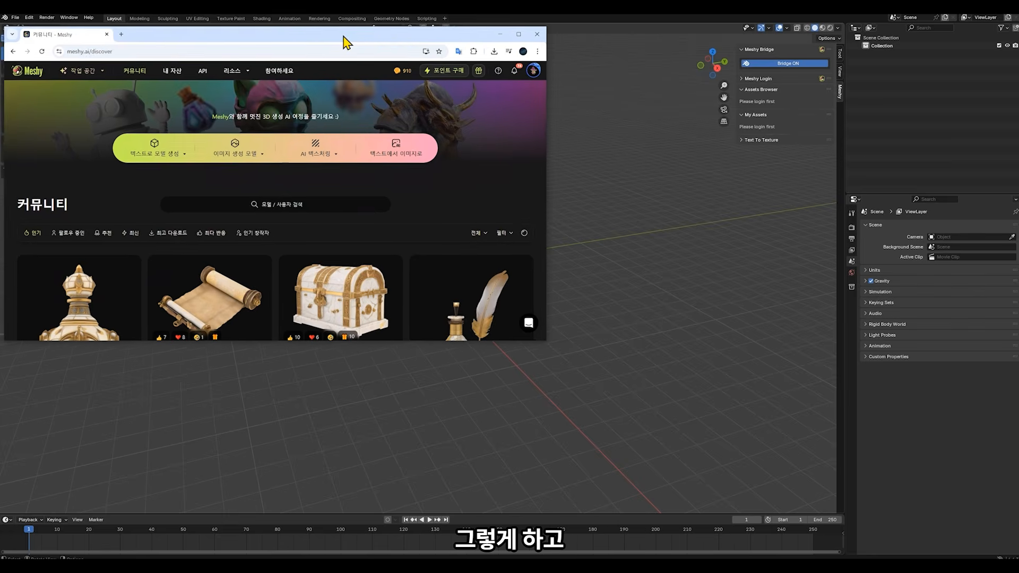
Find the Stone Scorpion Warrior in the Meshy community and send the model directly to Blender.
scroll(325, 252, down, 4)
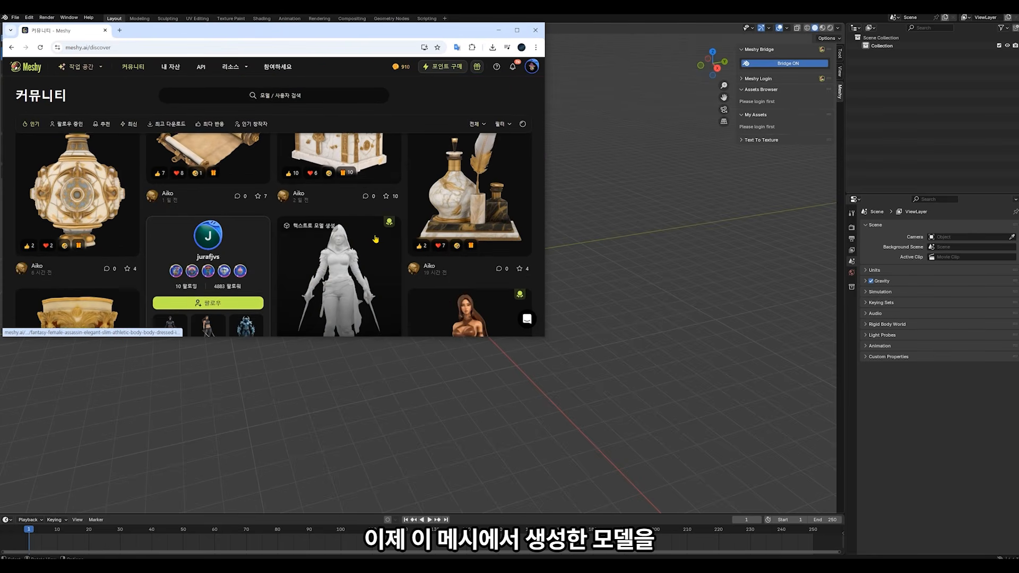
scroll(325, 252, down, 6)
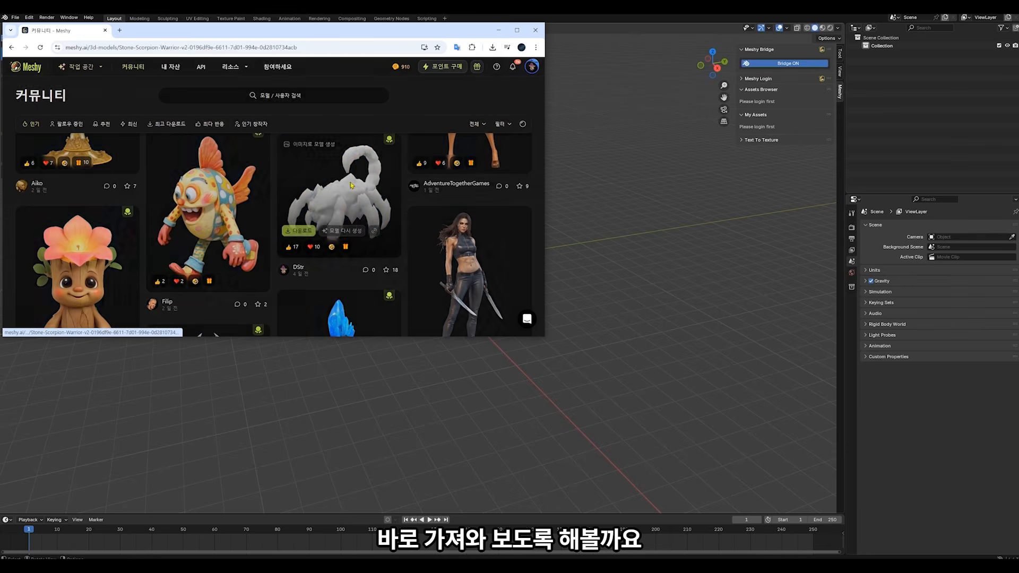
click(351, 182)
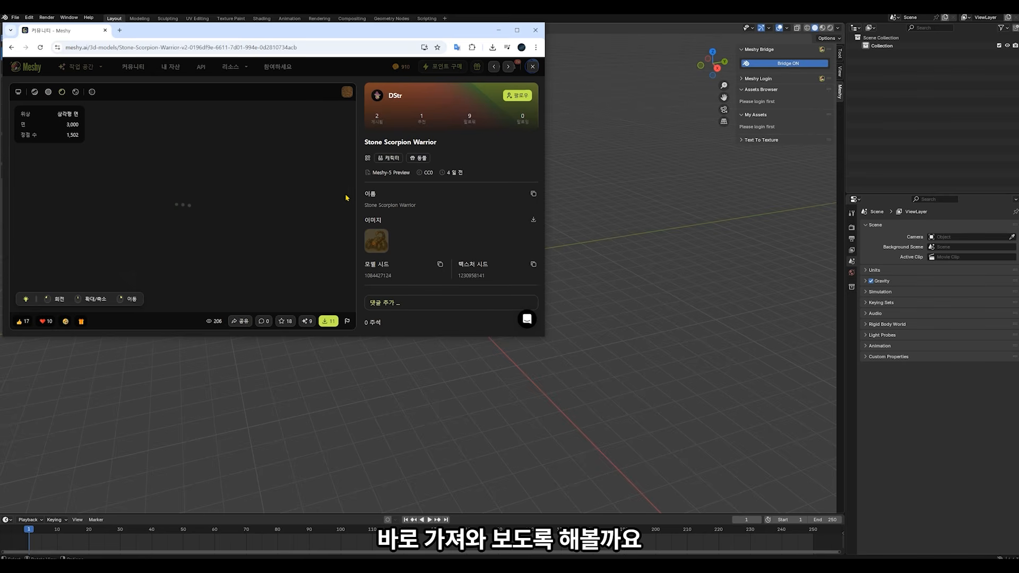
click(328, 322)
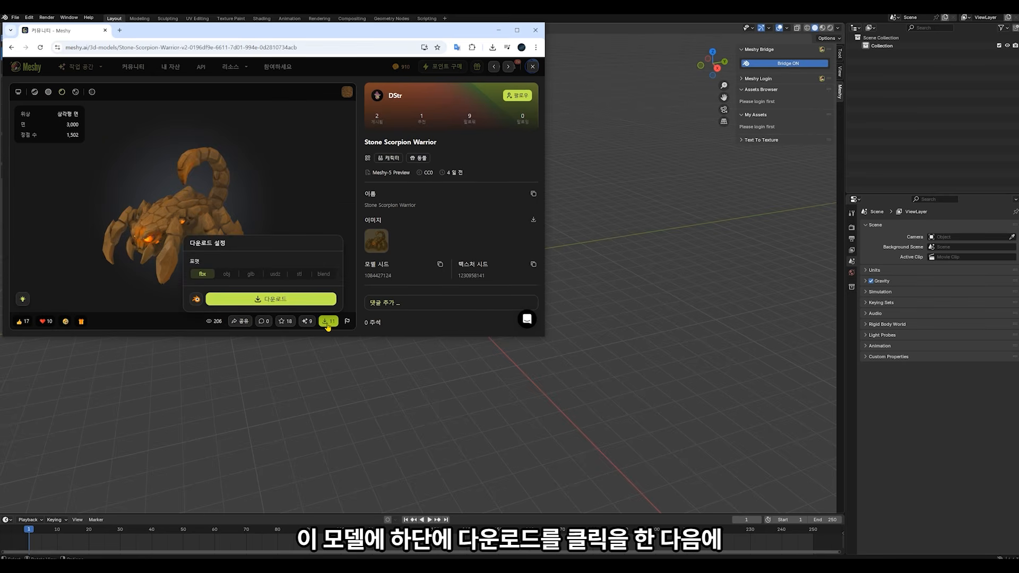
click(196, 300)
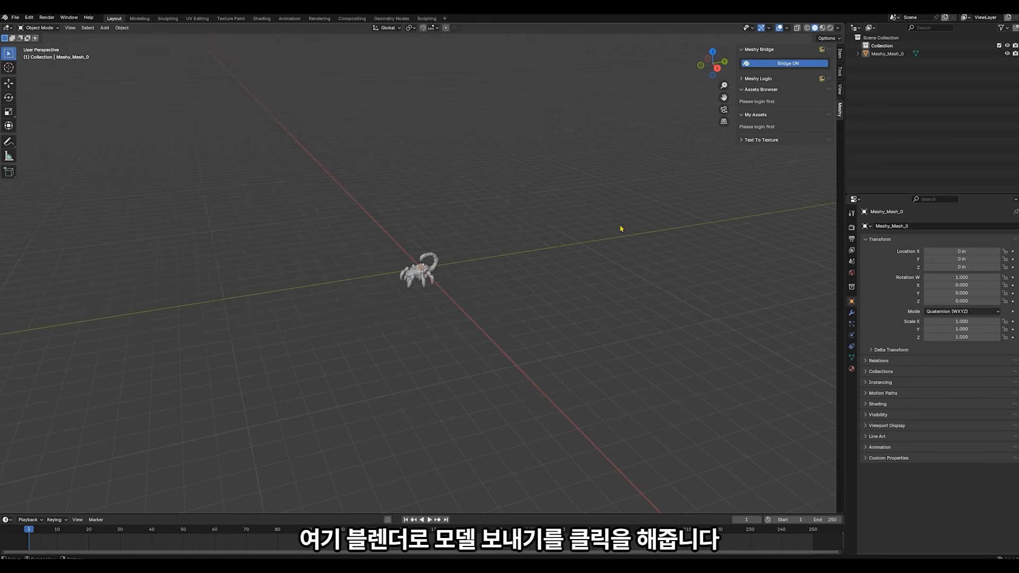
Inspect the imported scorpion up close and display its textures with Material Preview shading.
scroll(362, 328, up, 8)
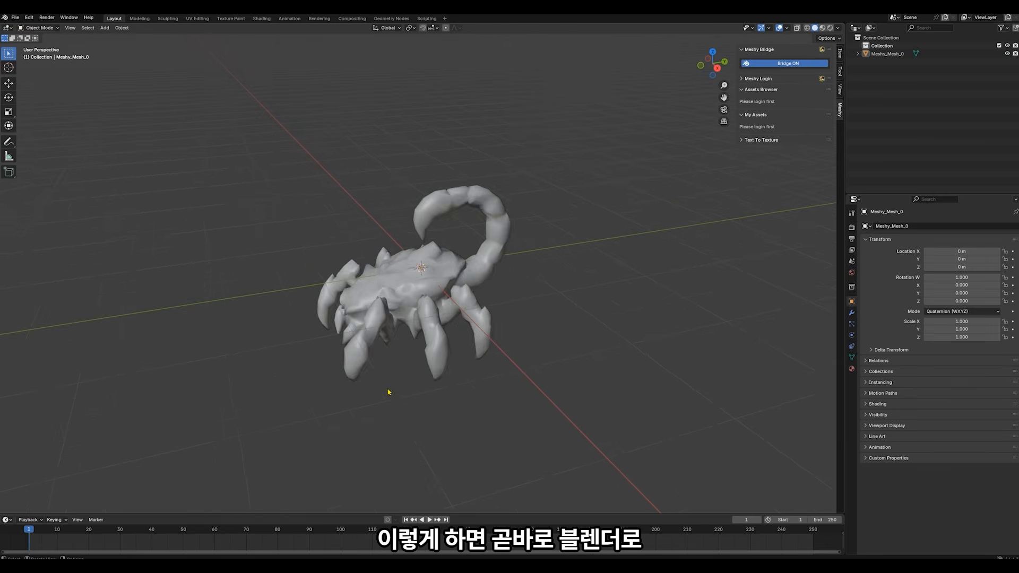
middle_drag(389, 392, 467, 402)
key(z)
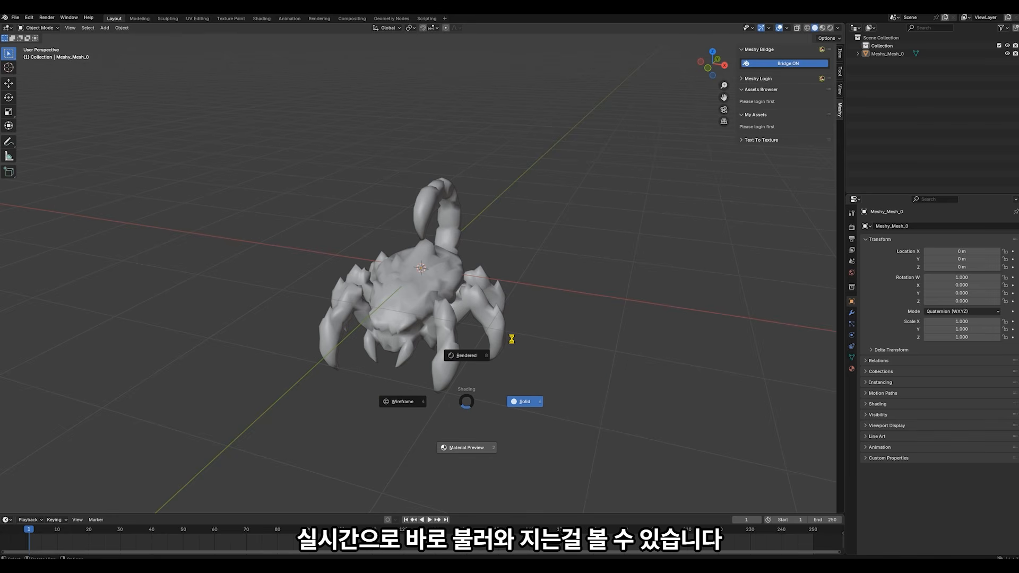
middle_drag(511, 338, 473, 401)
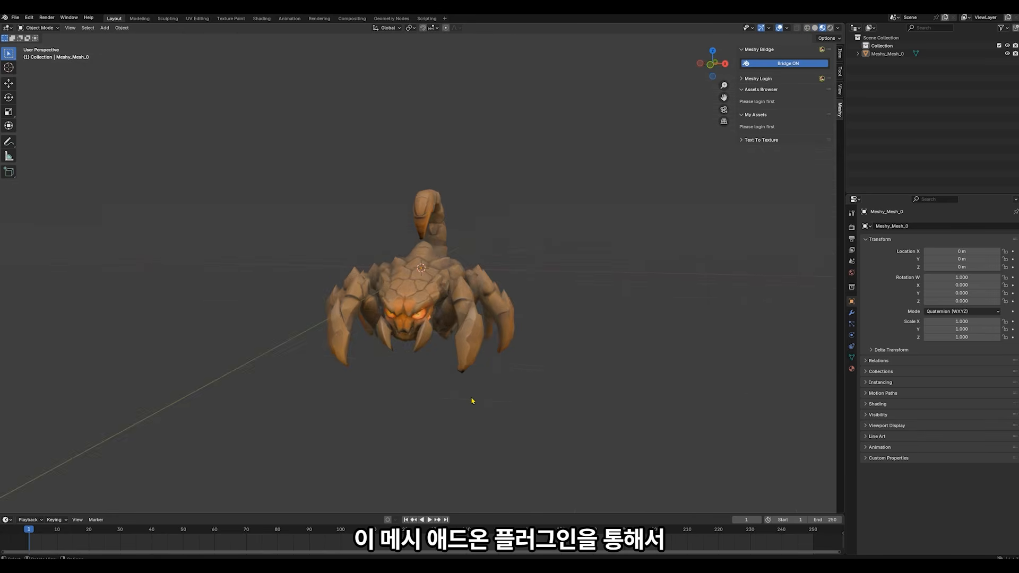
Preview the scorpion in Rendered shading, then return to Material Preview and examine it from different distances.
key(z)
click(480, 351)
key(z)
mouse_move(609, 387)
middle_down()
mouse_move(536, 375)
mouse_move(582, 360)
mouse_move(562, 359)
middle_up()
click(535, 424)
scroll(470, 417, up, 1)
click(546, 384)
scroll(552, 377, down, 2)
Move the imported tree monster along the X axis away from the scorpion and view both models from the front.
key(g)
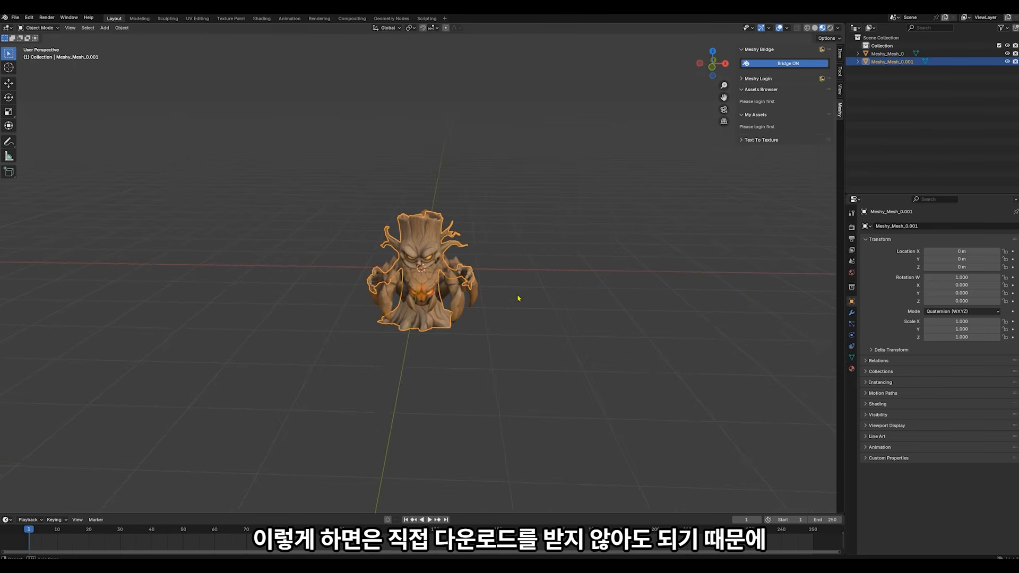
key(g)
key(x)
click(422, 305)
middle_drag(568, 348, 562, 348)
scroll(557, 343, up, 3)
key(KP_1)
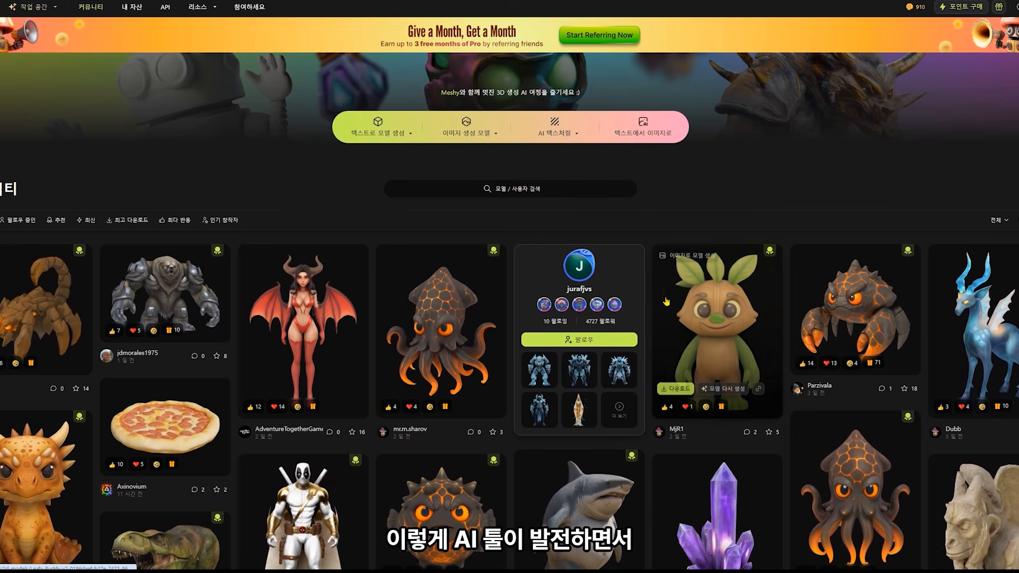
Switch to the Meshy community page and browse its gallery of characters, creatures and props.
scroll(672, 305, down, 2)
scroll(672, 305, down, 6)
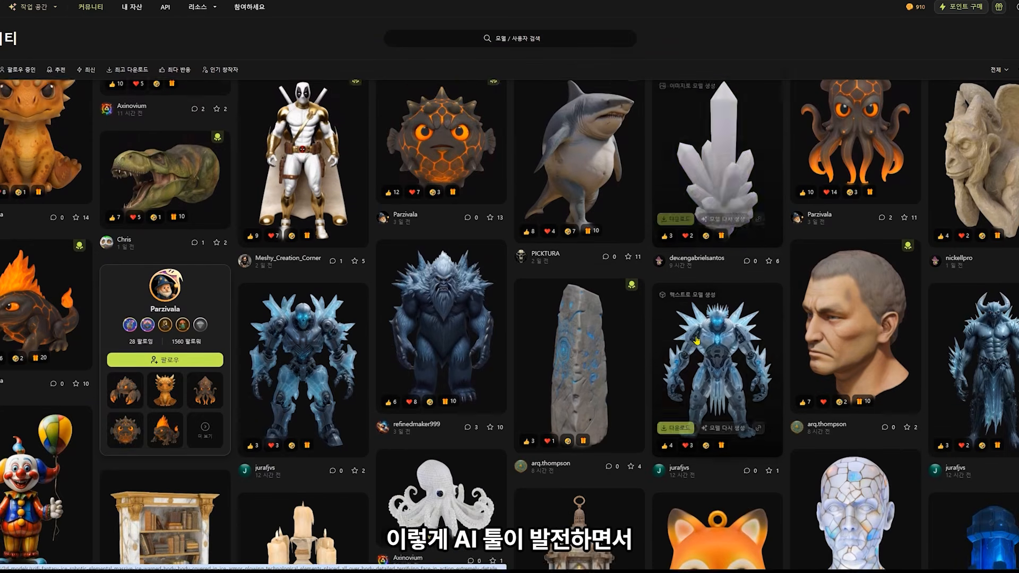
scroll(697, 341, down, 6)
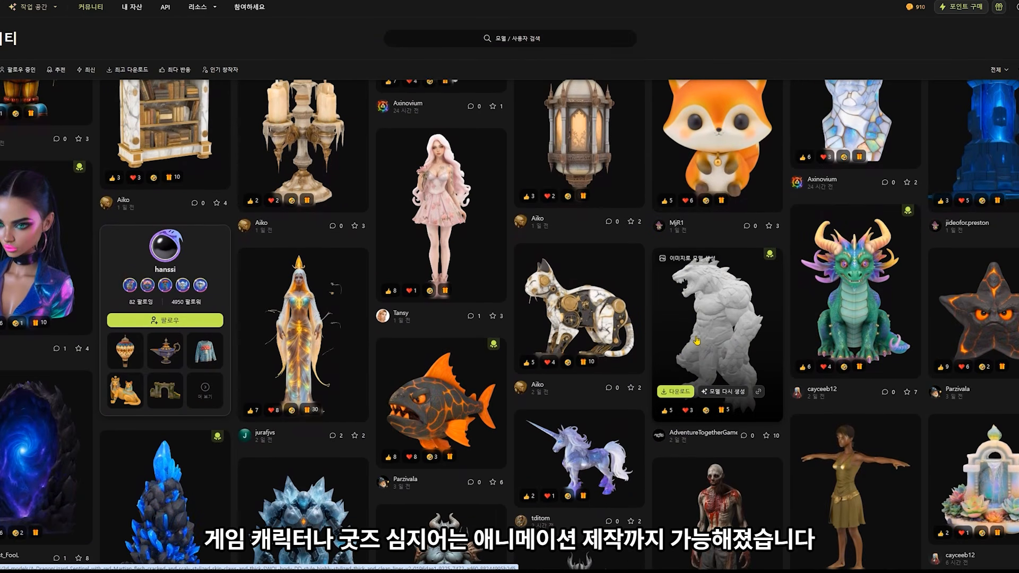
scroll(697, 341, down, 3)
scroll(696, 341, down, 2)
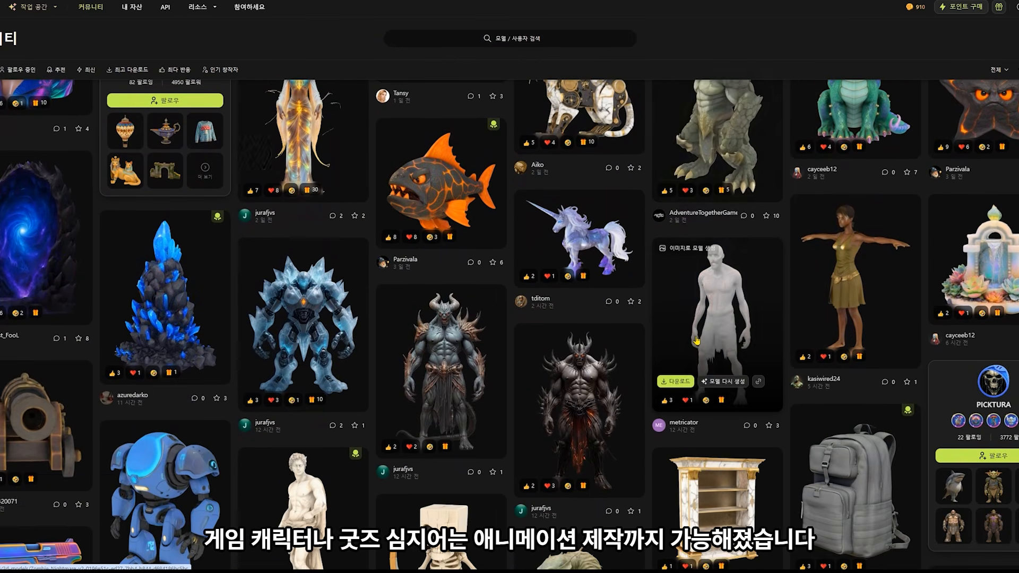
scroll(697, 341, down, 3)
scroll(697, 342, down, 1)
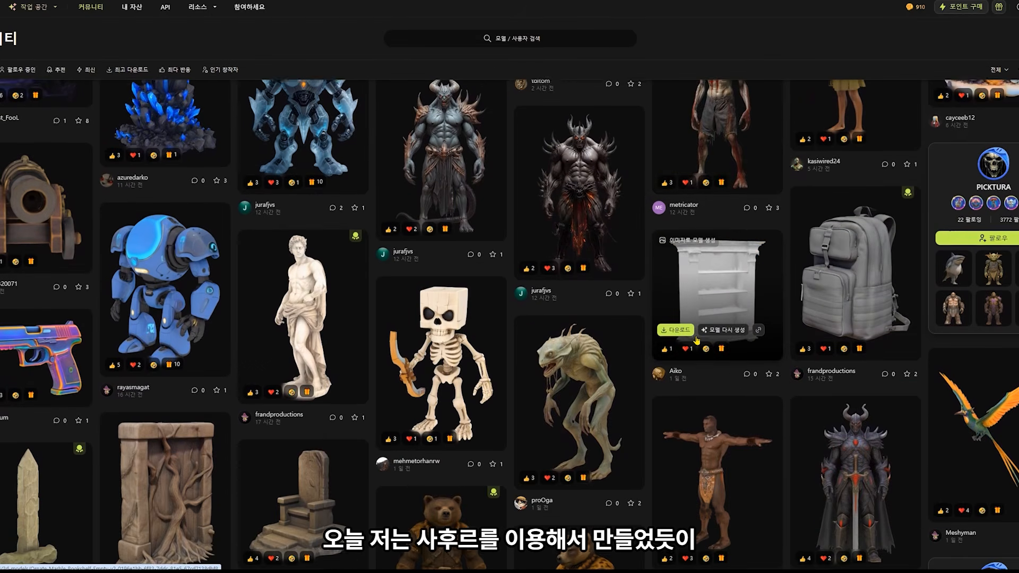
scroll(697, 342, down, 2)
scroll(697, 341, down, 1)
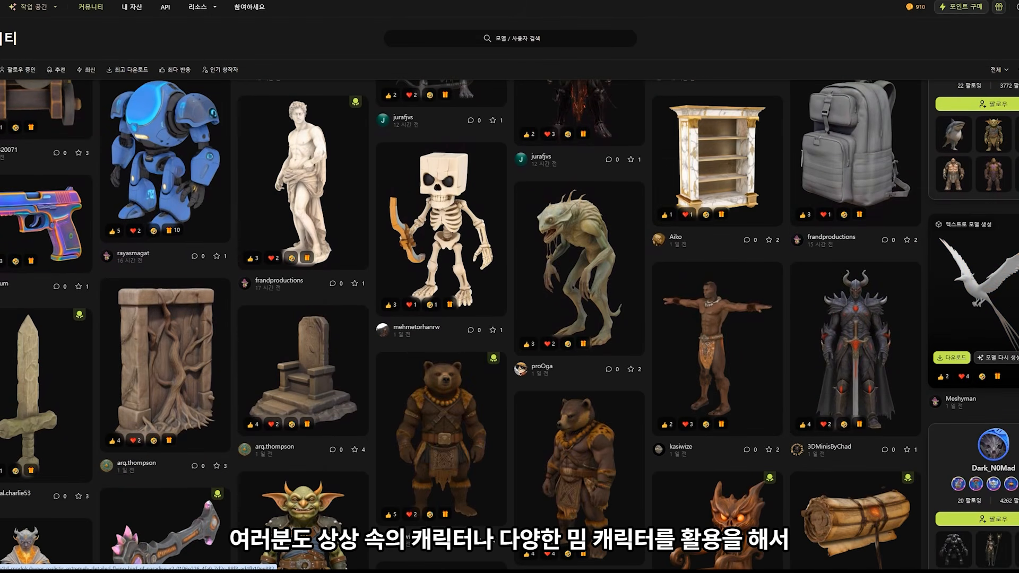
scroll(1010, 302, down, 4)
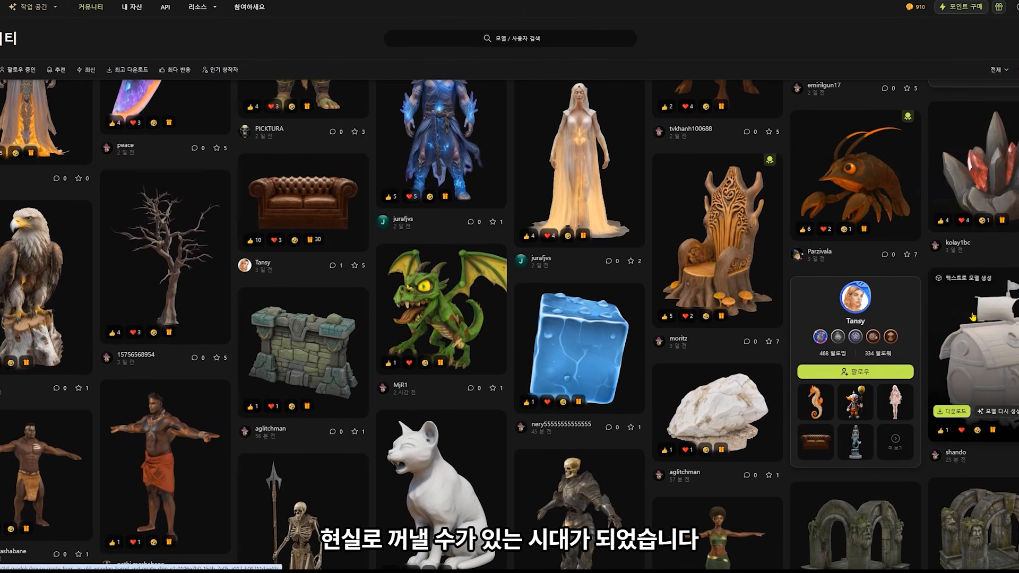
scroll(973, 317, down, 2)
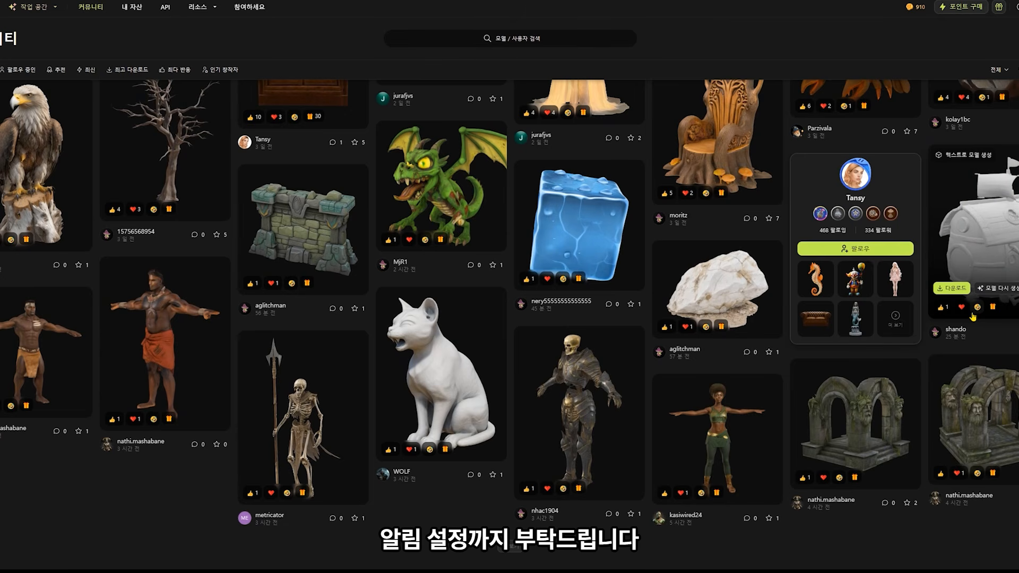
scroll(898, 357, up, 20)
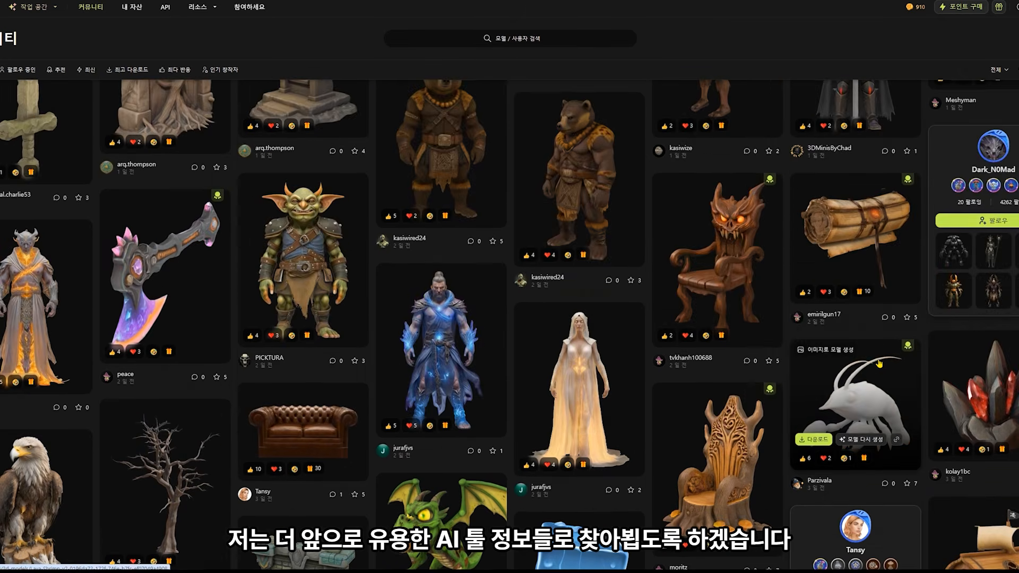
scroll(879, 363, up, 20)
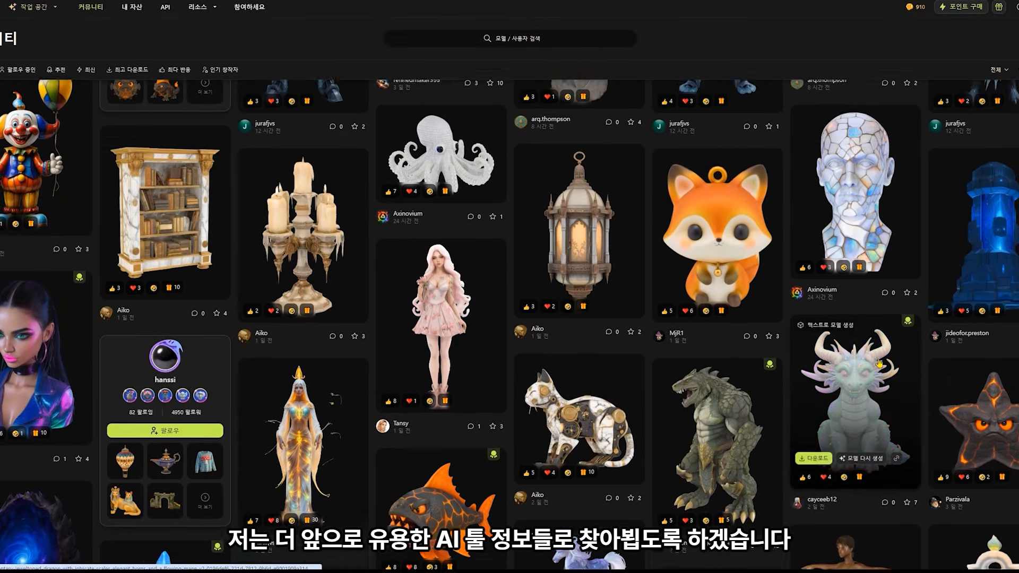